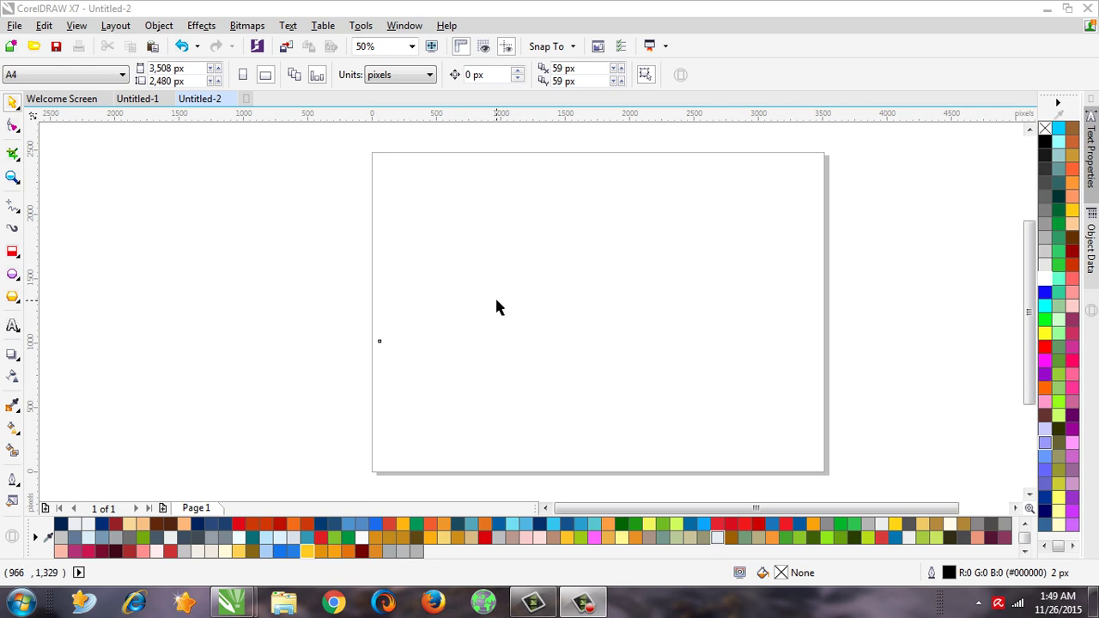
# Type BOLD on the page, then enlarge it many times and move it onto the page.
pyautogui.click(13, 325)
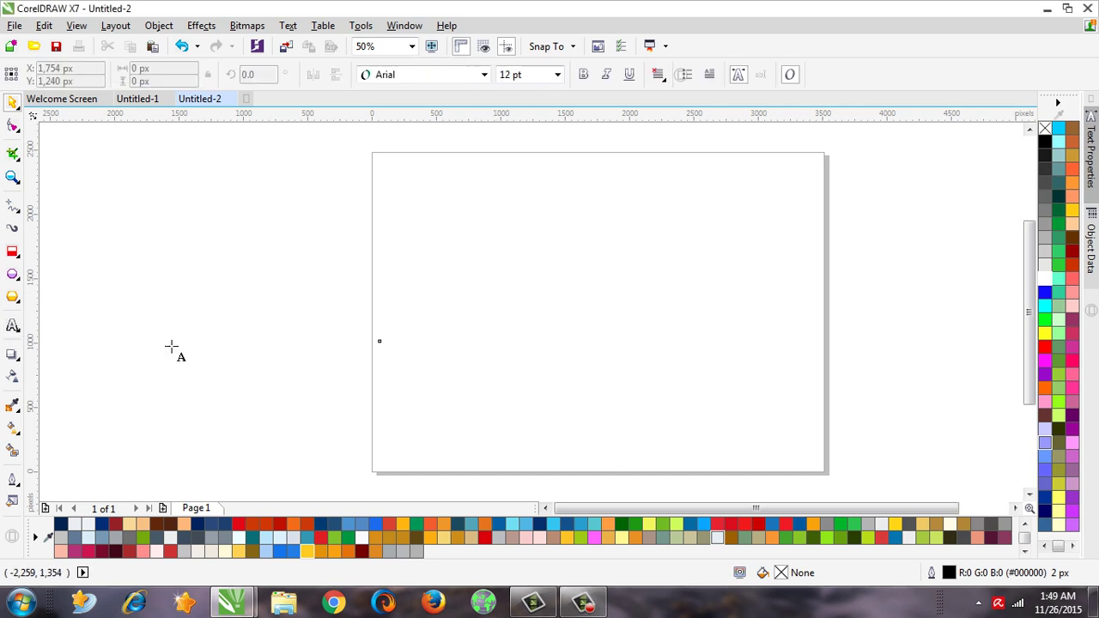
pyautogui.click(479, 322)
pyautogui.write('BOLD')
pyautogui.click(13, 101)
pyautogui.moveTo(515, 306); pyautogui.dragTo(716, 165)
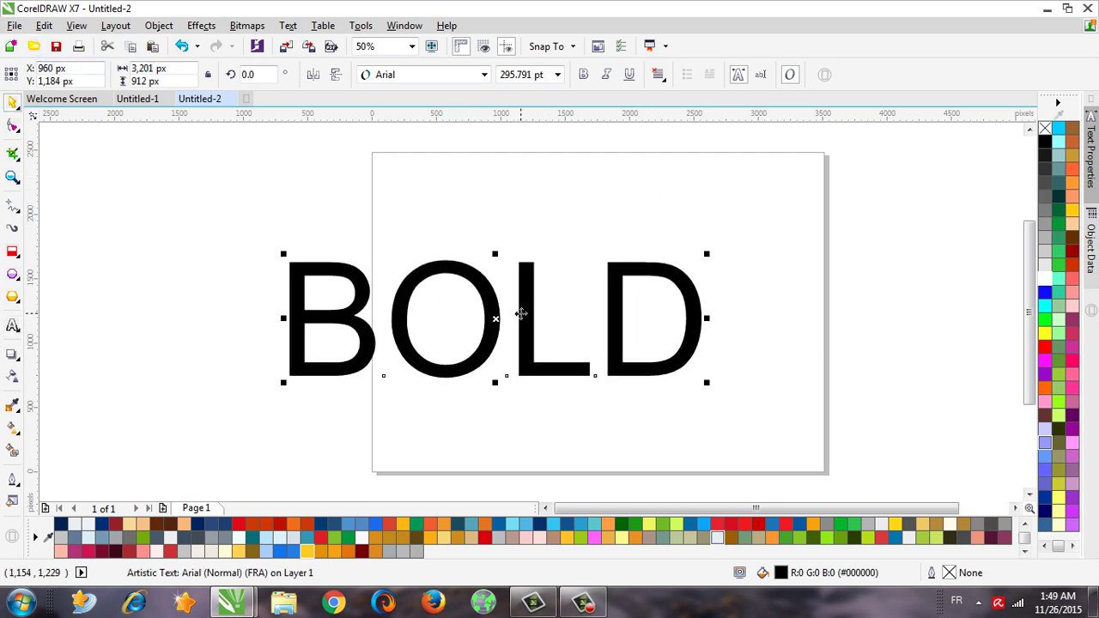
pyautogui.moveTo(523, 314); pyautogui.dragTo(635, 311)
# Set BOLD in the COCOGOOSE font and settle it near the page centre.
pyautogui.click(484, 75)
pyautogui.click(403, 113)
pyautogui.click(540, 422)
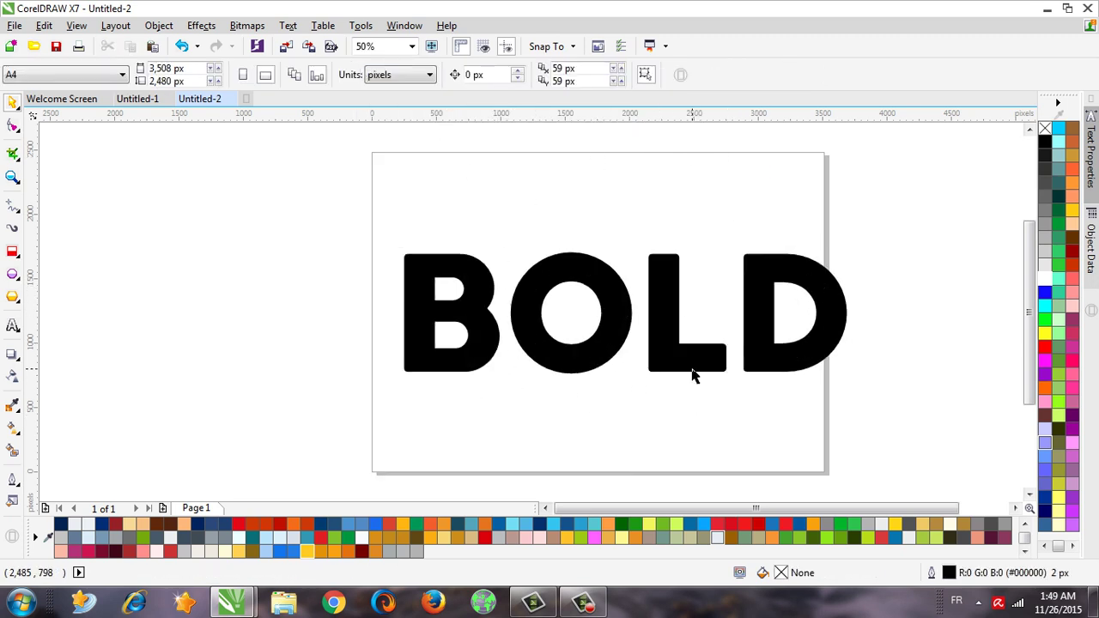
pyautogui.moveTo(682, 362); pyautogui.dragTo(665, 328)
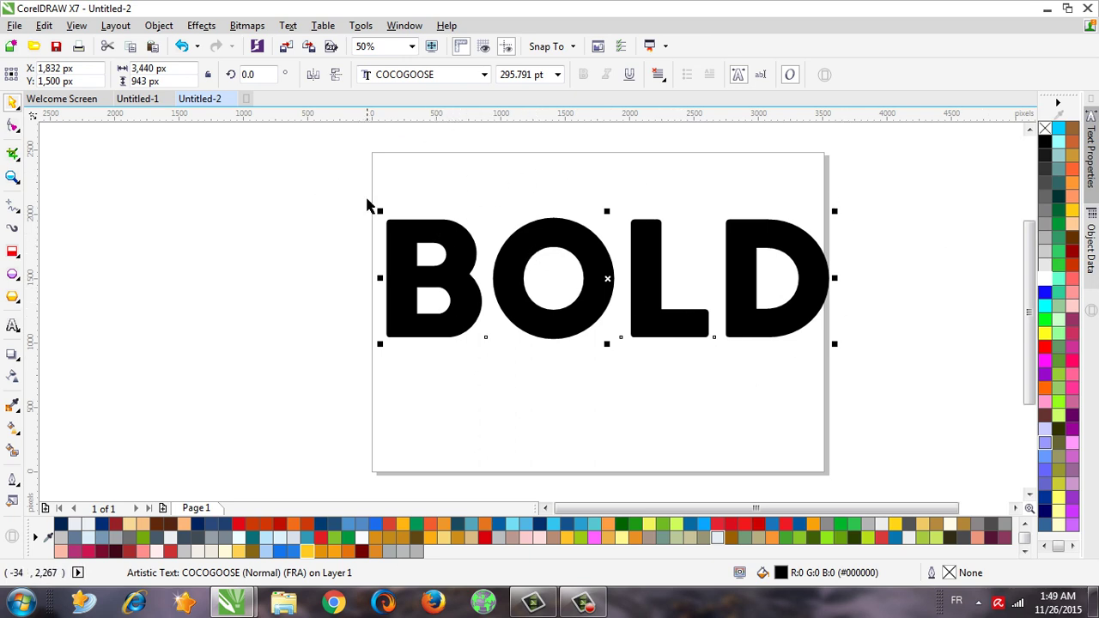
pyautogui.moveTo(561, 326); pyautogui.dragTo(711, 309)
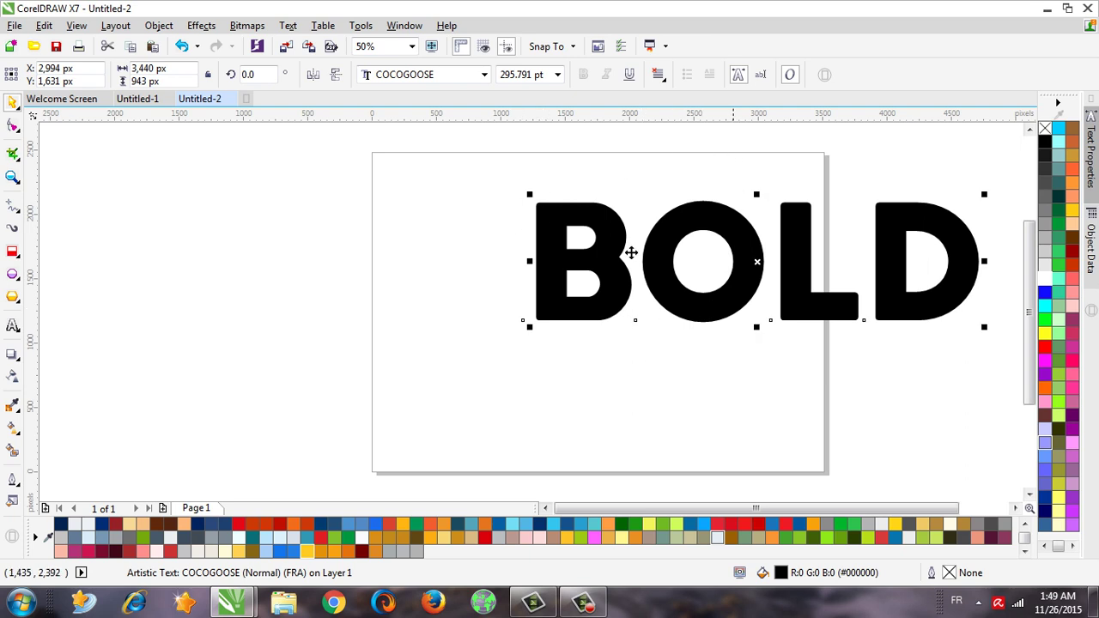
pyautogui.moveTo(618, 267); pyautogui.dragTo(479, 288)
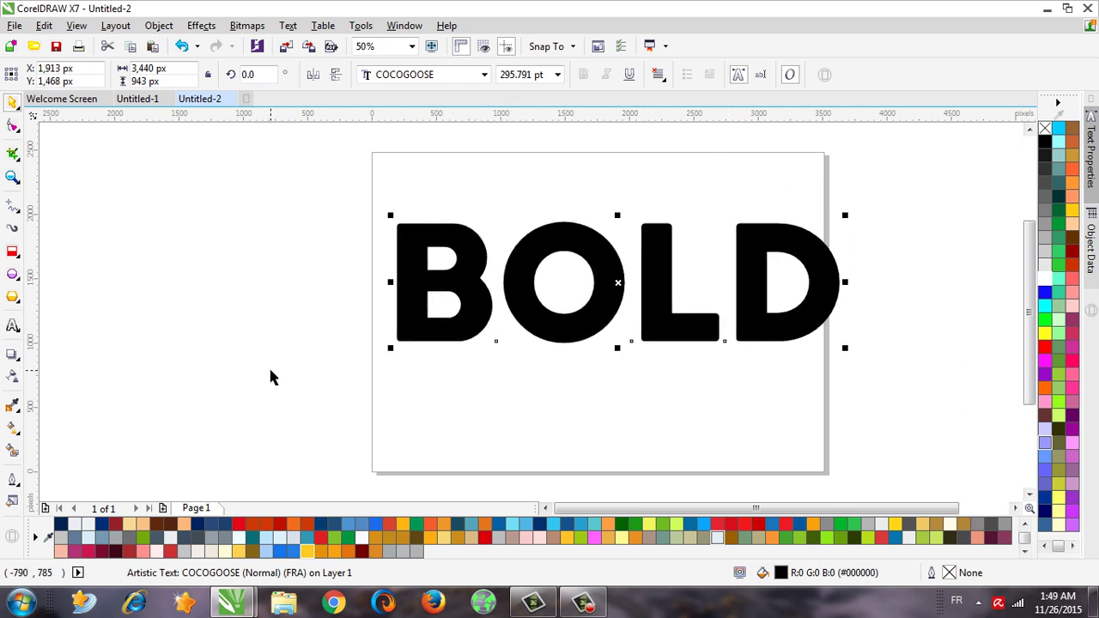
# Break BOLD apart (Ctrl+K) into separate letters and select among them.
pyautogui.hotkey('ctrl', 'k')
pyautogui.press('Escape')
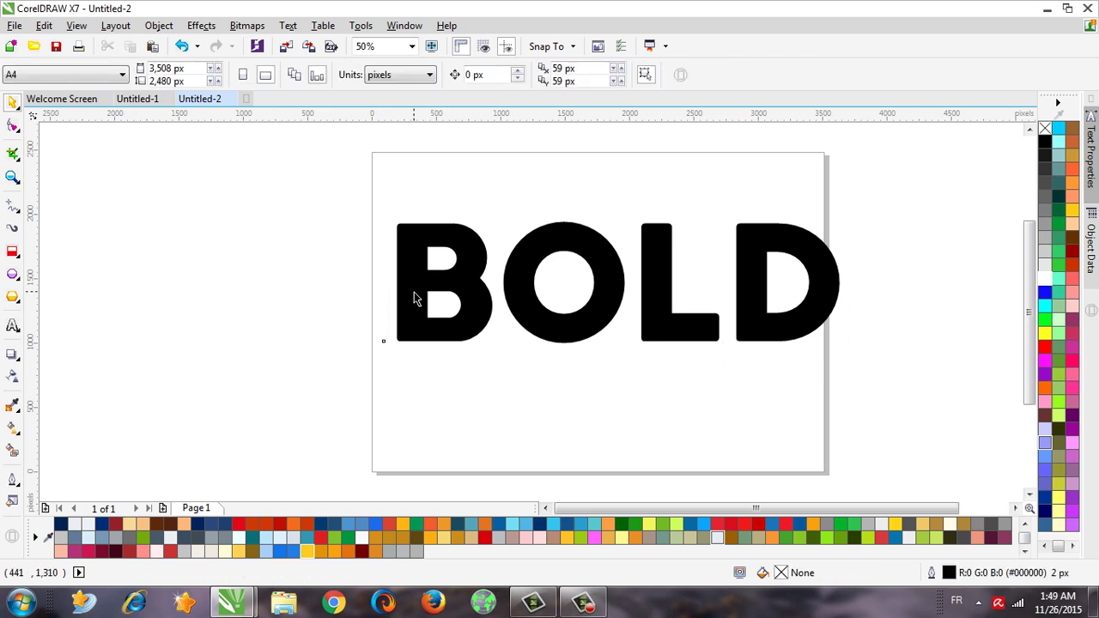
pyautogui.click(418, 290)
pyautogui.click(616, 283)
pyautogui.click(674, 313)
pyautogui.click(753, 309)
# Reselect the B and place a copy of it off the page on the left.
pyautogui.click(682, 335)
pyautogui.click(563, 338)
pyautogui.click(455, 335)
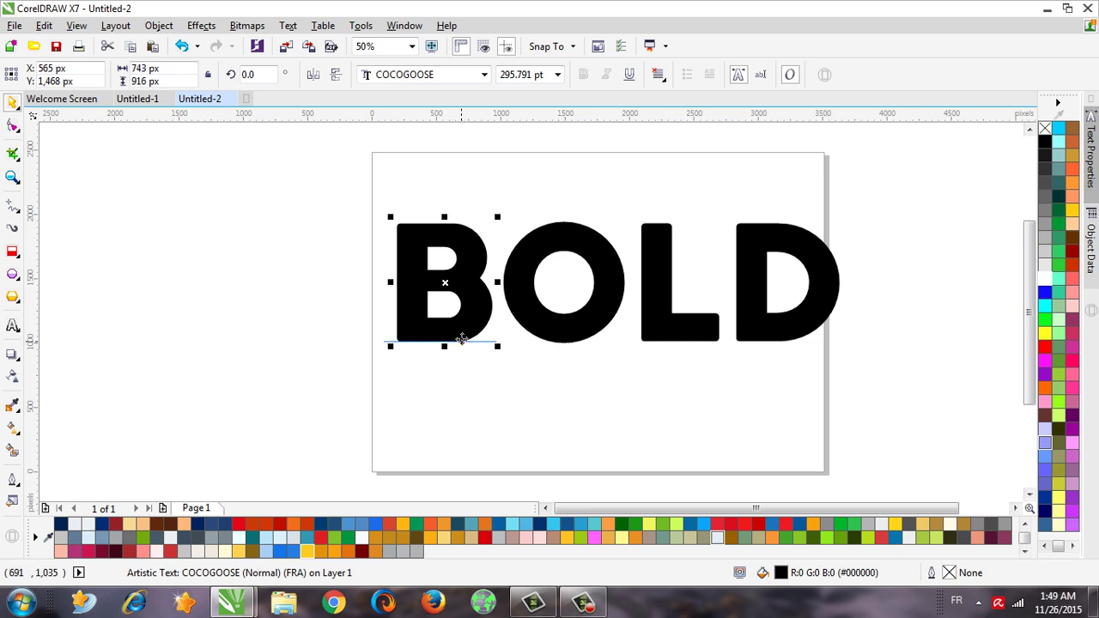
pyautogui.moveTo(473, 319); pyautogui.dragTo(194, 319)
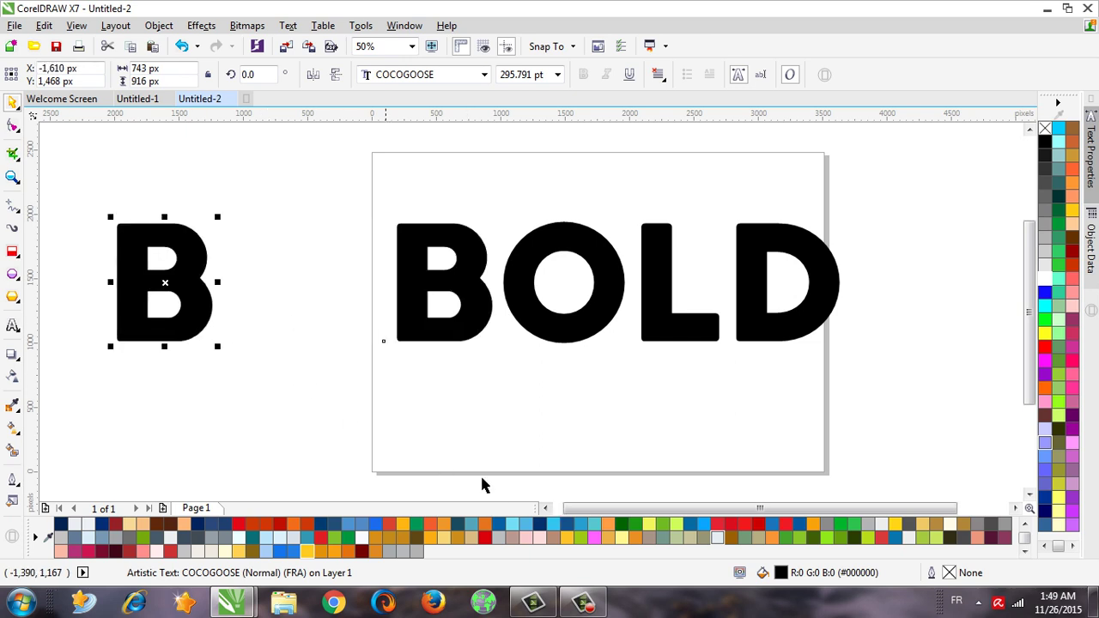
pyautogui.click(544, 507)
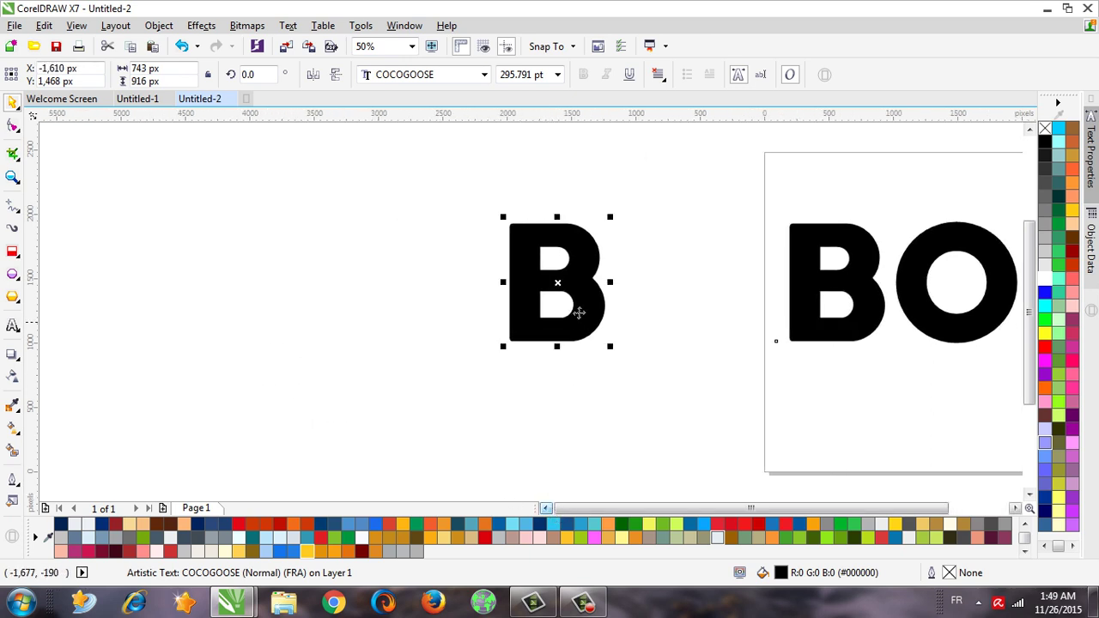
# Give the separate B a 50 px outline coloured yellow.
pyautogui.moveTo(581, 307); pyautogui.dragTo(444, 325)
pyautogui.click(13, 480)
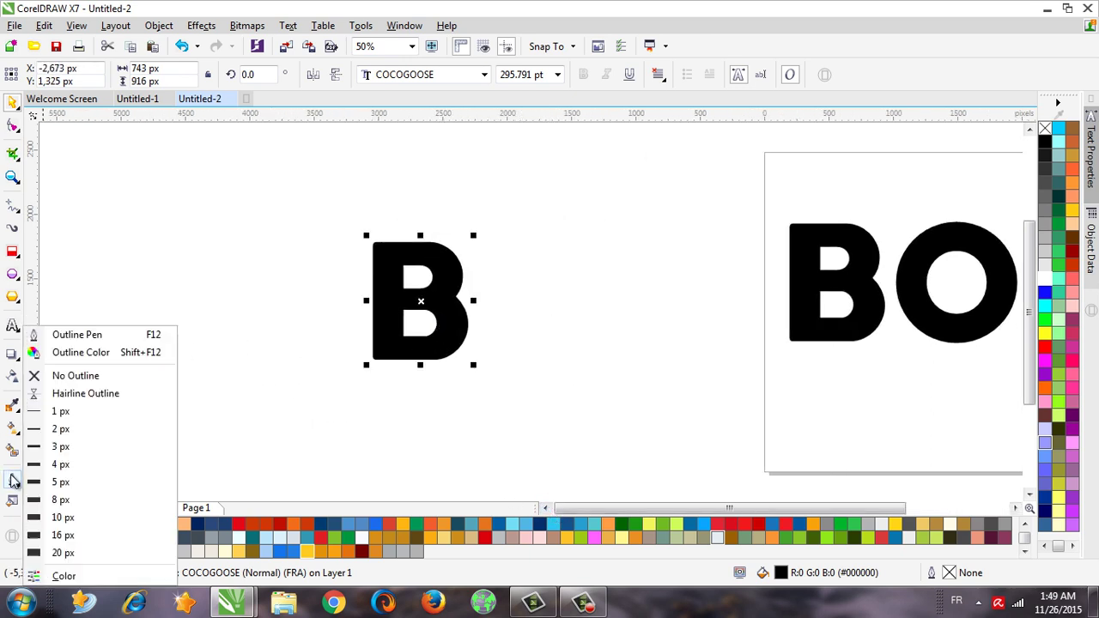
pyautogui.click(56, 335)
pyautogui.write('50')
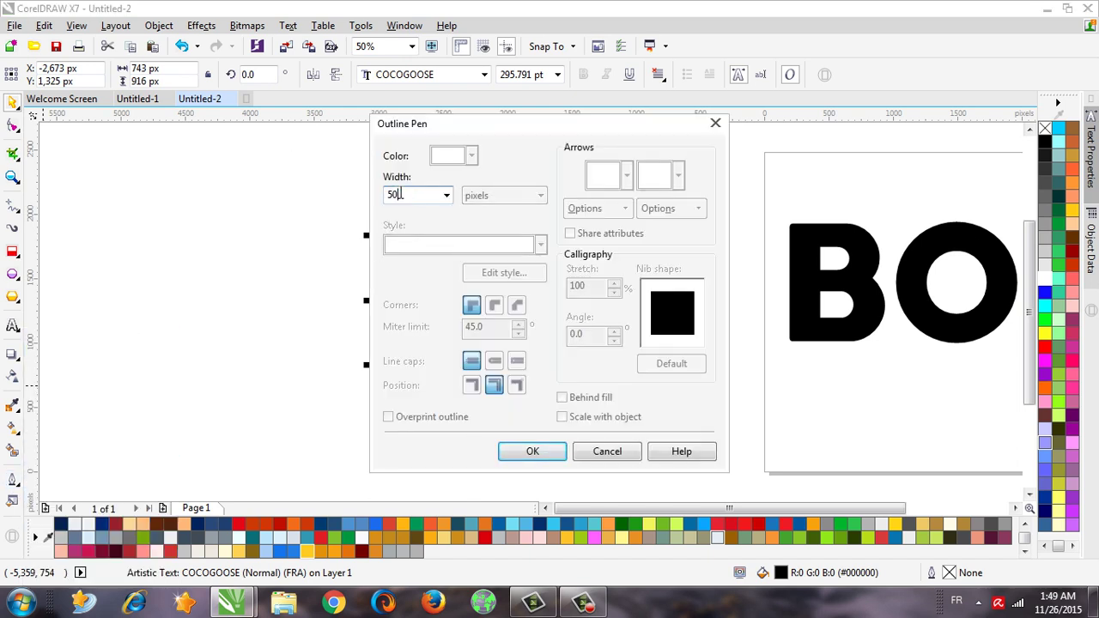
pyautogui.press('Return')
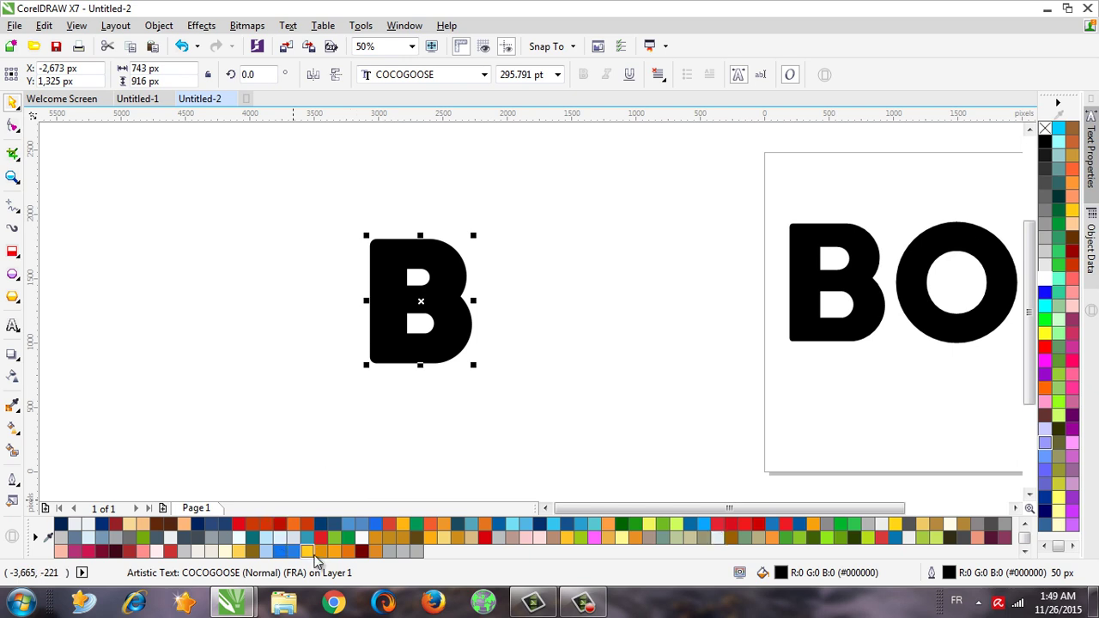
pyautogui.doubleClick(312, 550)
pyautogui.click(648, 502)
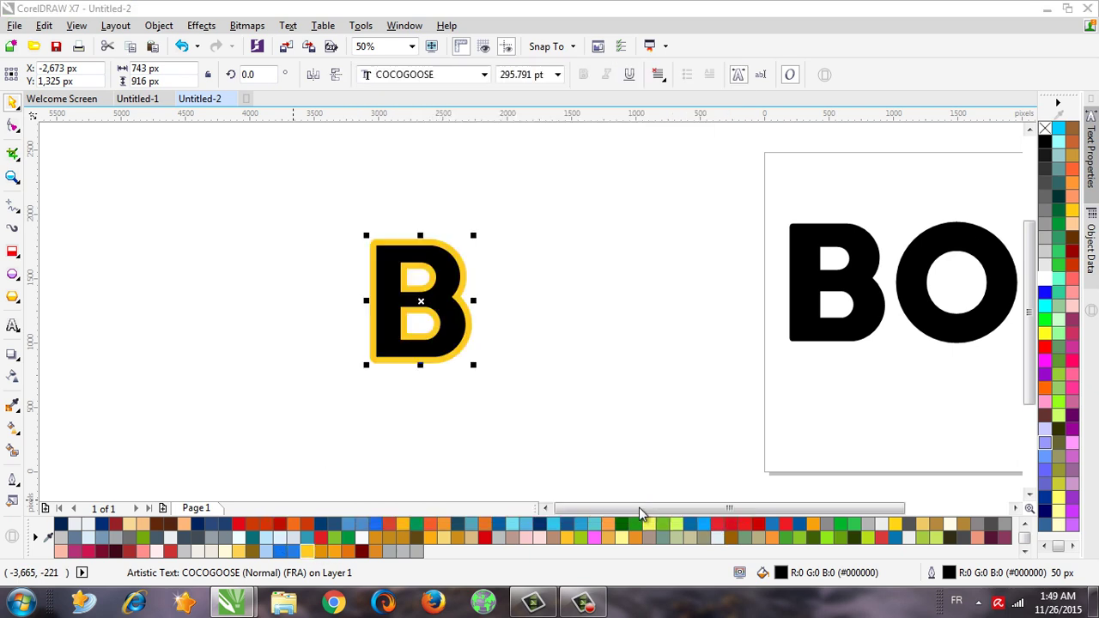
pyautogui.click(418, 404)
pyautogui.scroll(1, 411, 344)
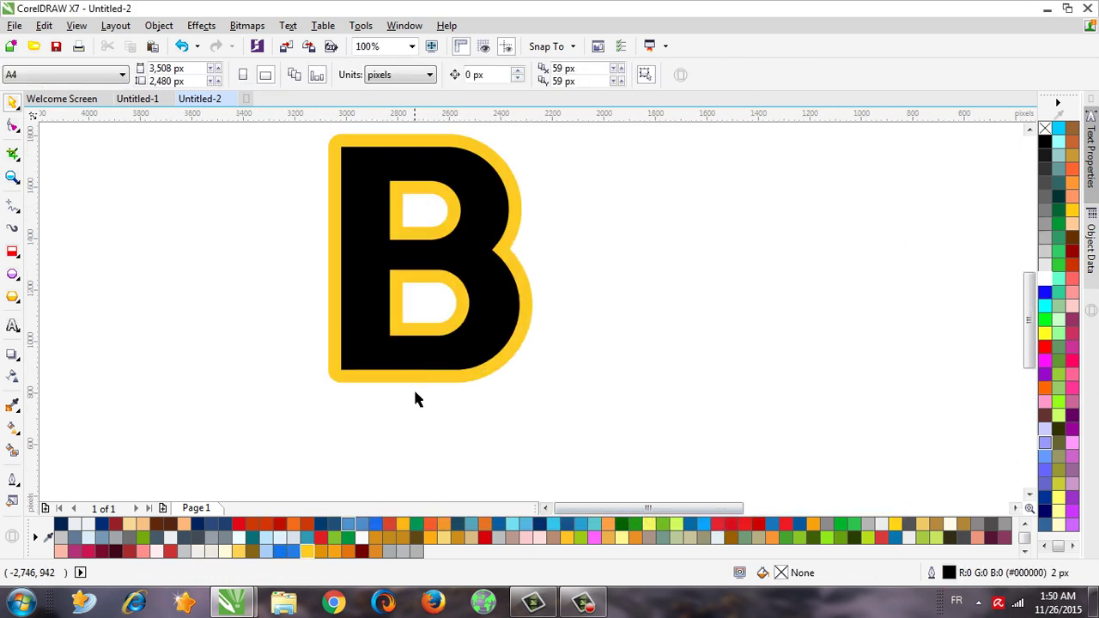
pyautogui.click(424, 381)
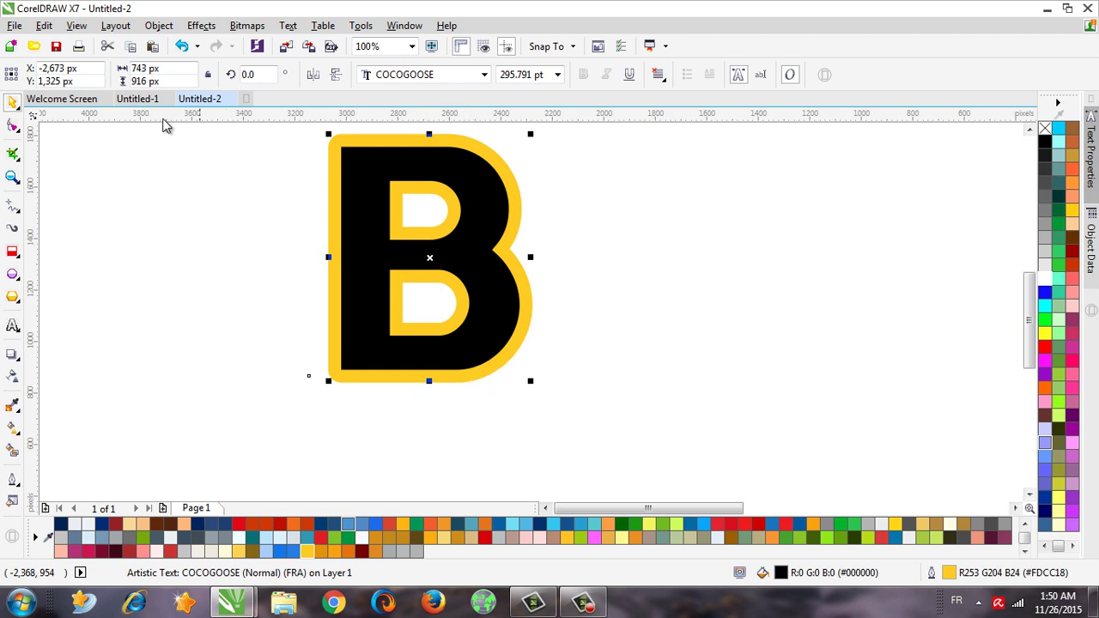
# Convert the B's outline to an object and give that yellow shape a 16 px outline.
pyautogui.click(158, 25)
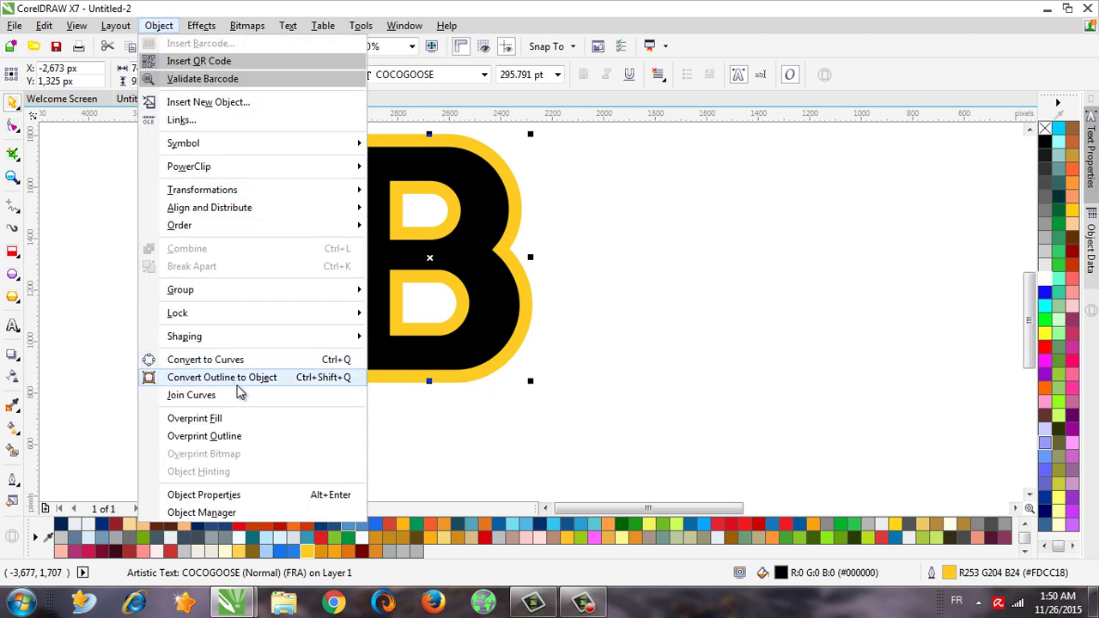
pyautogui.click(243, 378)
pyautogui.click(447, 414)
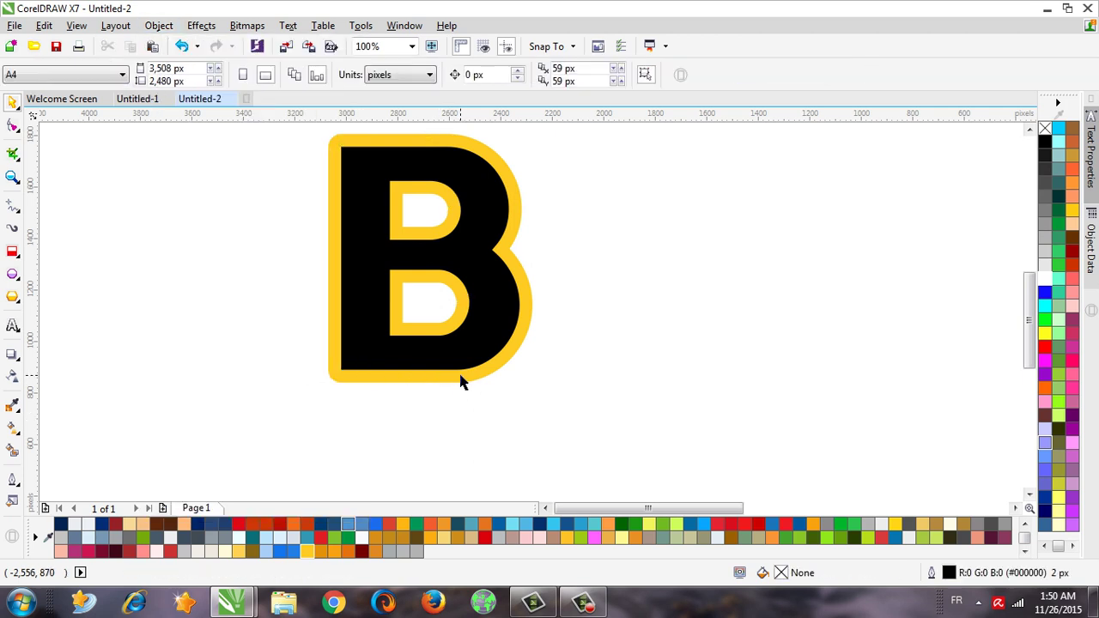
pyautogui.click(461, 382)
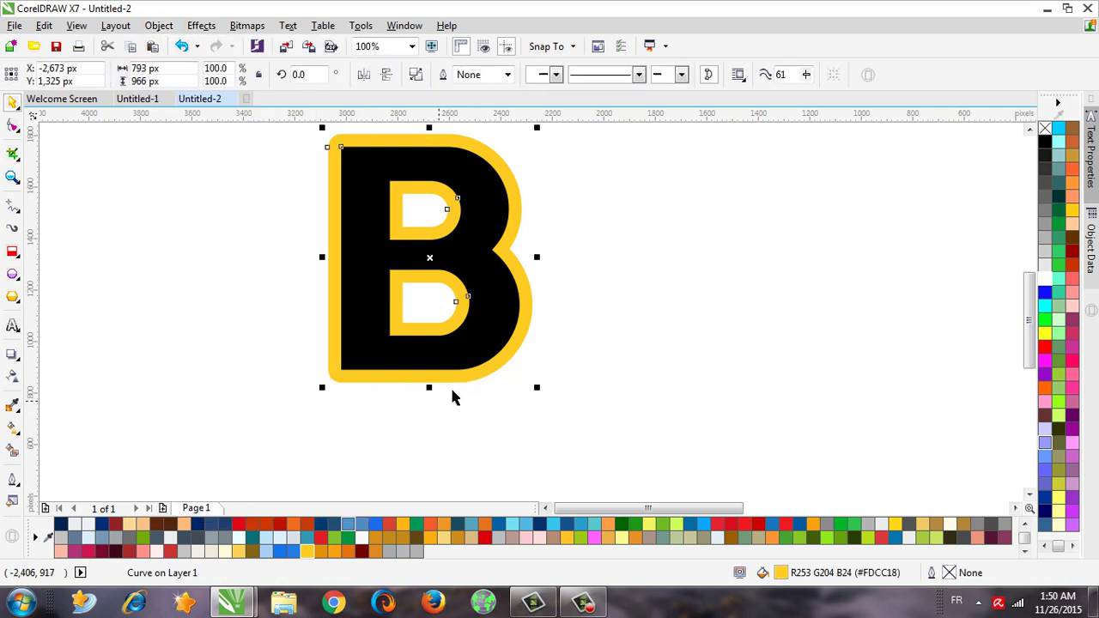
pyautogui.click(12, 483)
pyautogui.click(73, 534)
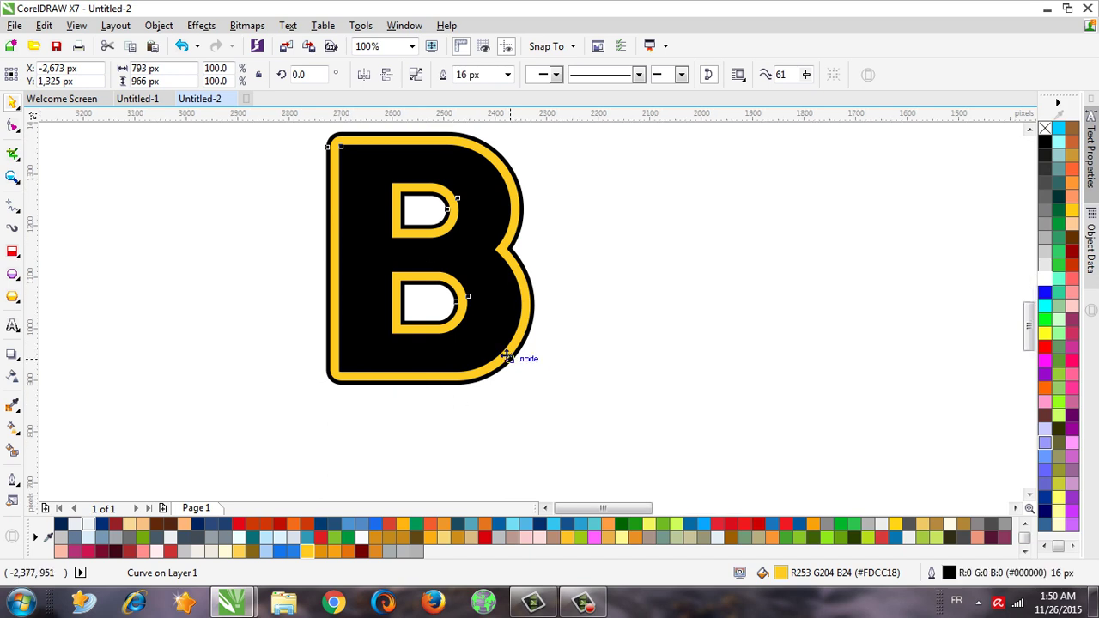
pyautogui.scroll(1, 506, 357)
# Convert the new outline to an object too and colour both border shapes yellow.
pyautogui.click(159, 25)
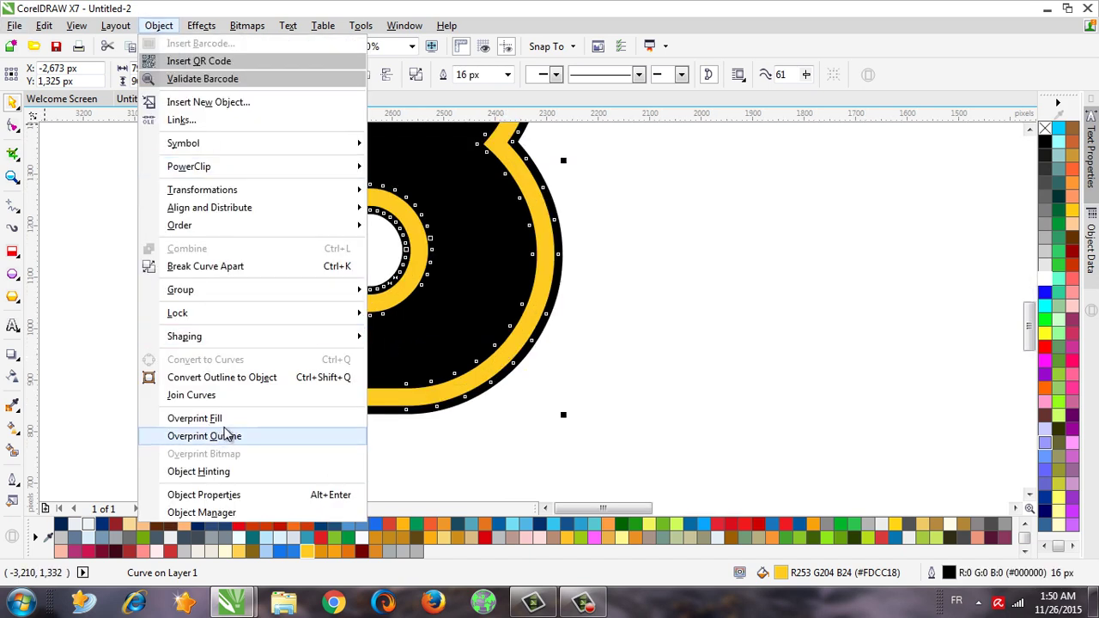
pyautogui.click(240, 383)
pyautogui.click(503, 418)
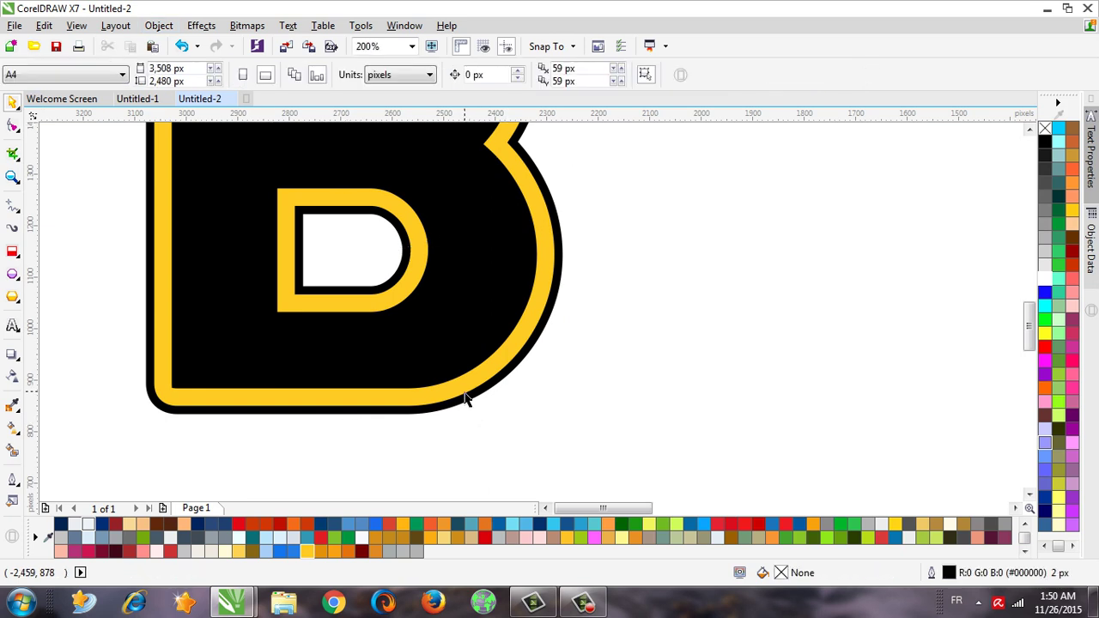
pyautogui.click(464, 402)
pyautogui.scroll(1, 464, 401)
pyautogui.scroll(1, 461, 398)
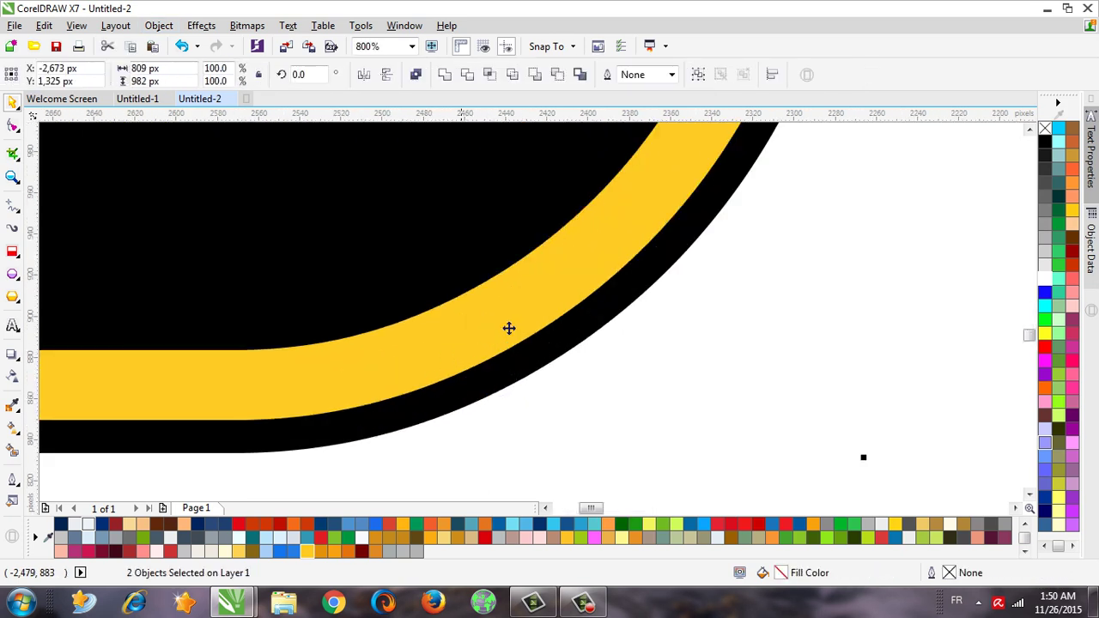
pyautogui.click(444, 74)
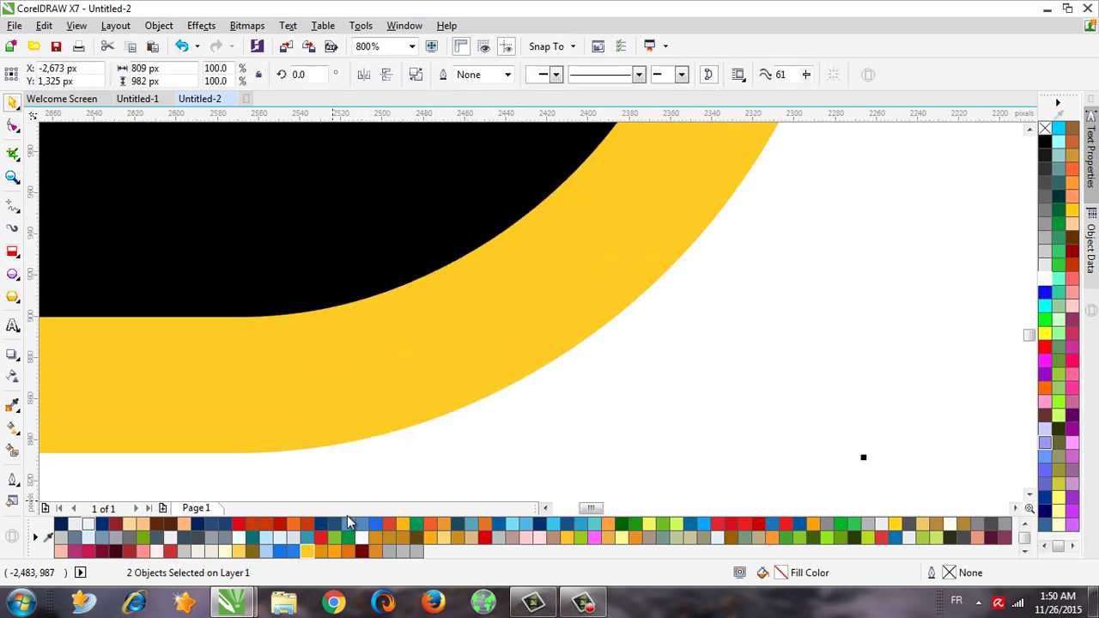
pyautogui.scroll(-2, 447, 447)
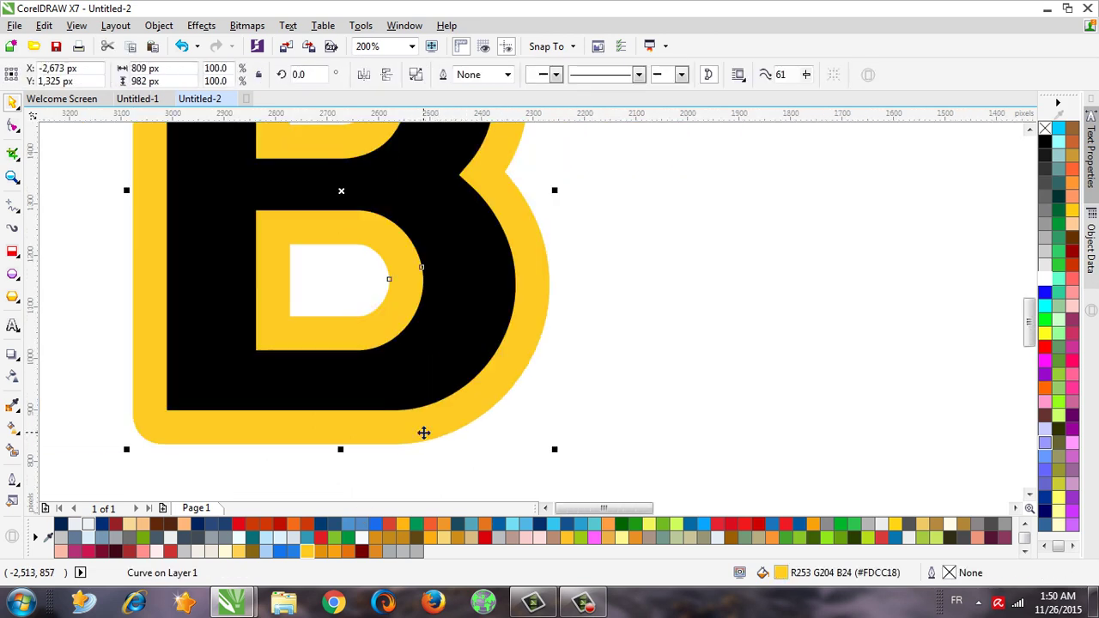
pyautogui.scroll(-1, 423, 432)
pyautogui.click(466, 400)
# Give the B a 16 px white outline and convert that outline to a separate shape.
pyautogui.click(437, 348)
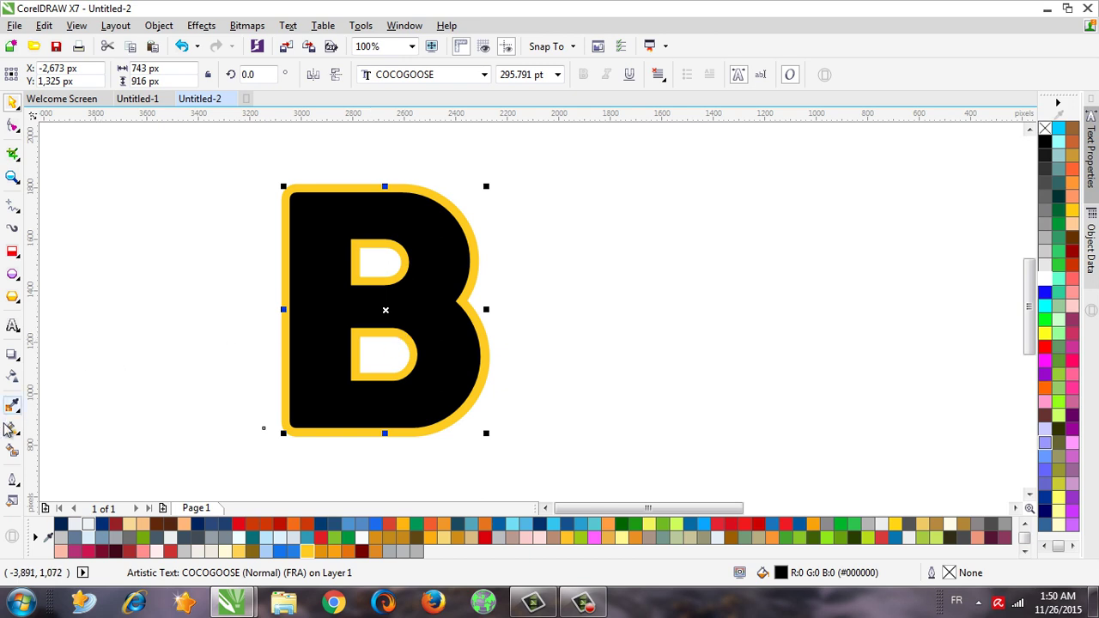
pyautogui.click(14, 479)
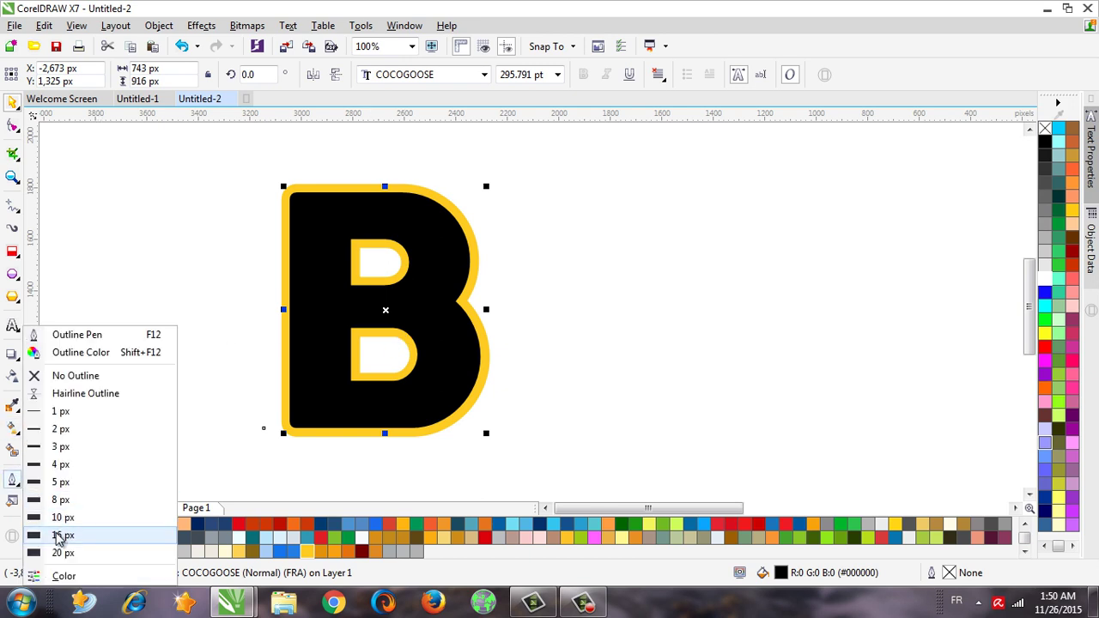
pyautogui.click(110, 535)
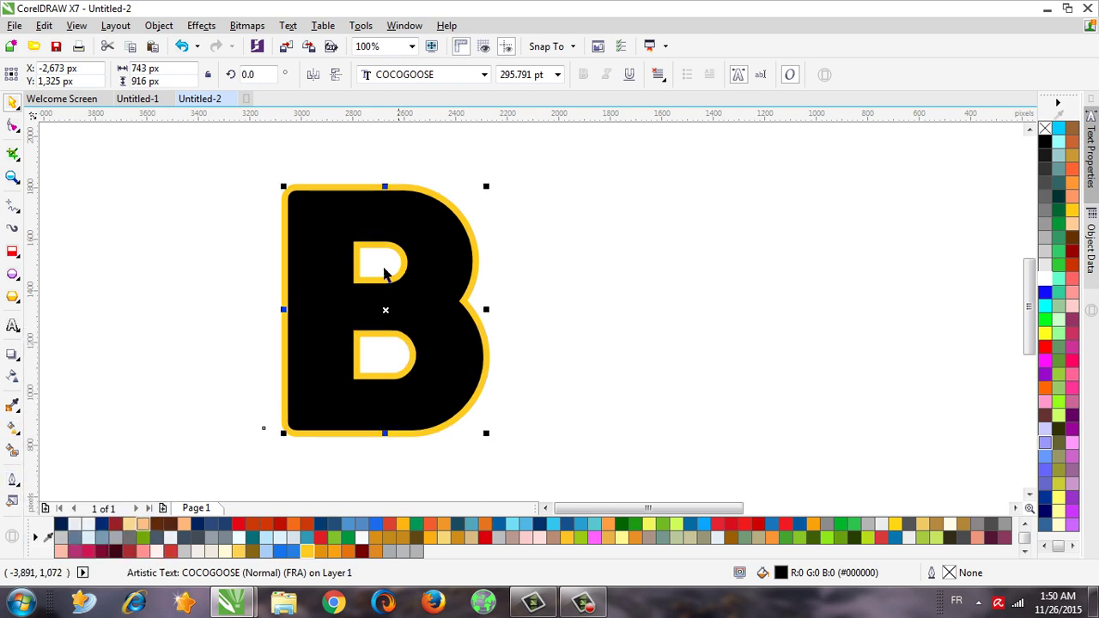
pyautogui.rightClick(1045, 278)
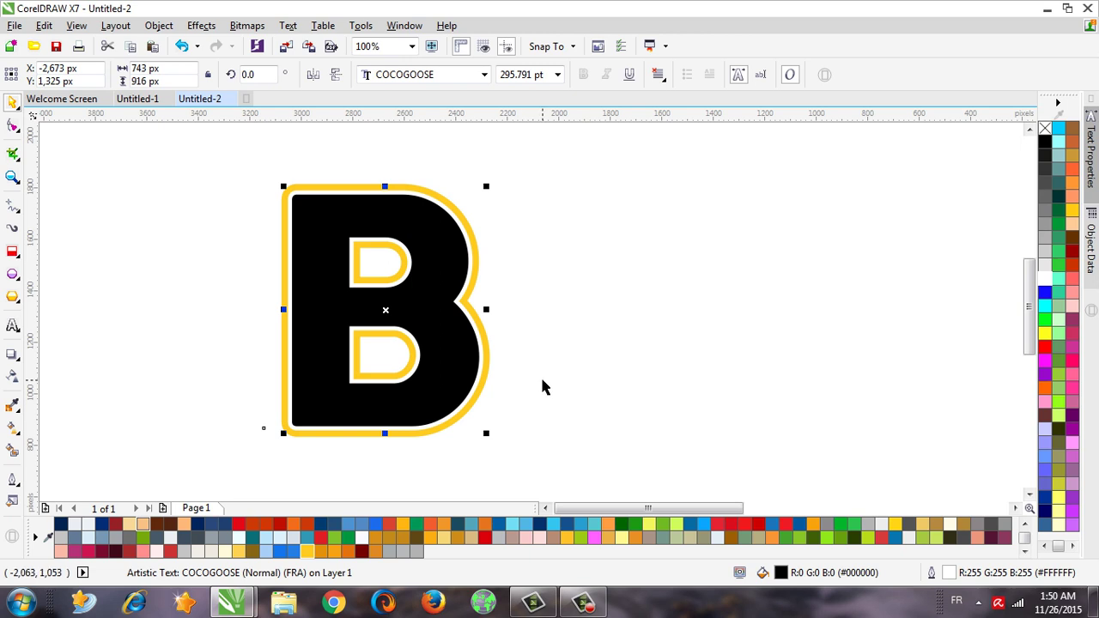
pyautogui.click(159, 25)
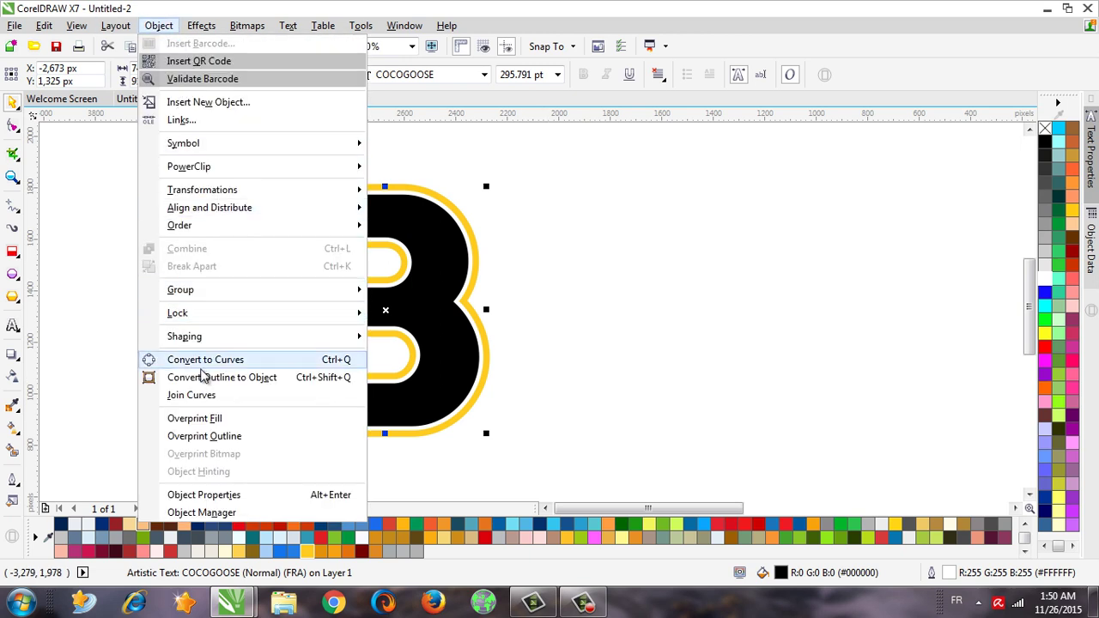
pyautogui.click(204, 378)
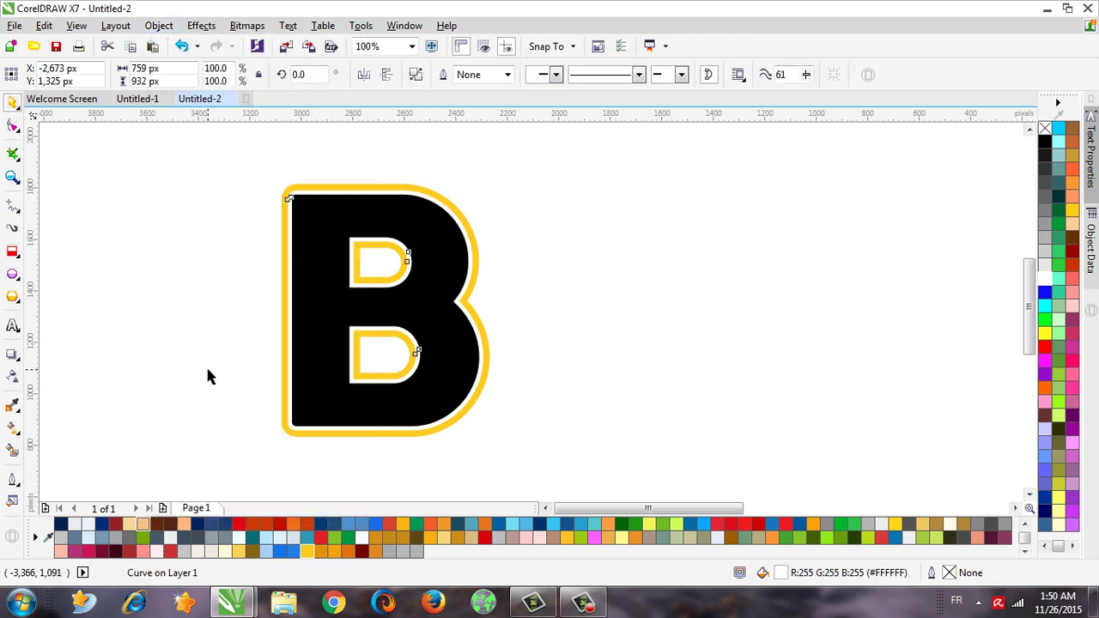
pyautogui.click(207, 369)
pyautogui.click(430, 291)
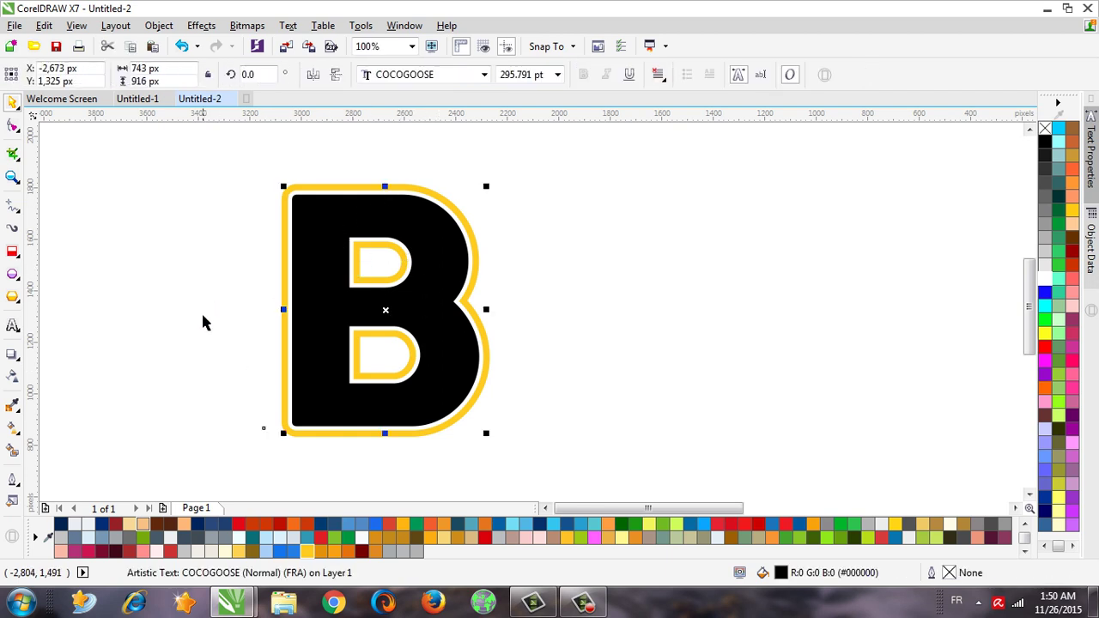
# Smart Fill the B's body as a new light-green shape.
pyautogui.click(13, 451)
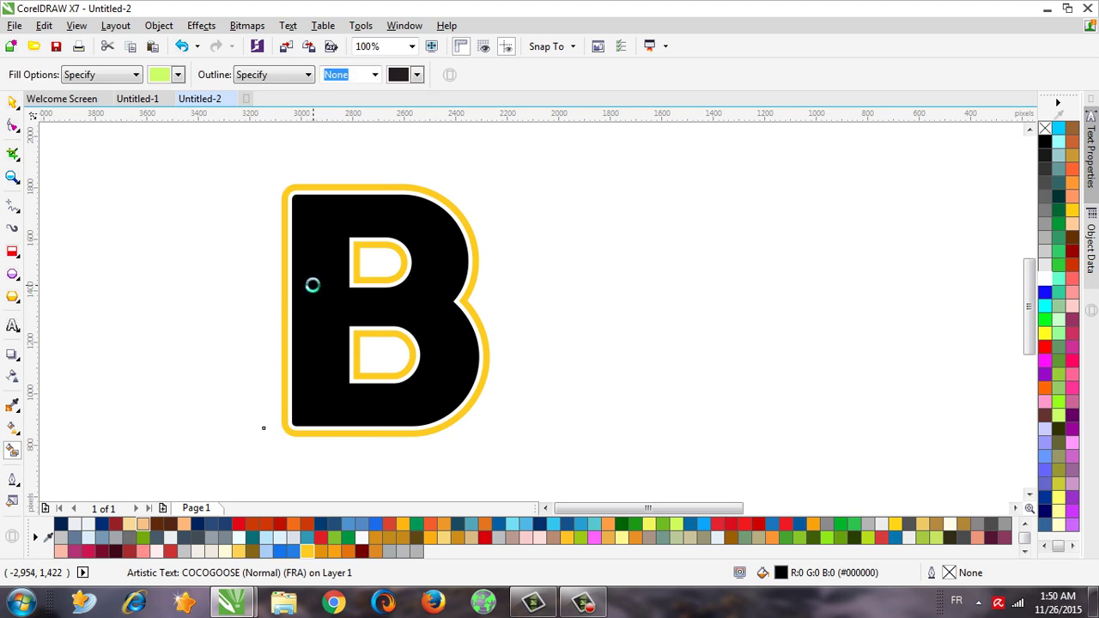
pyautogui.click(312, 285)
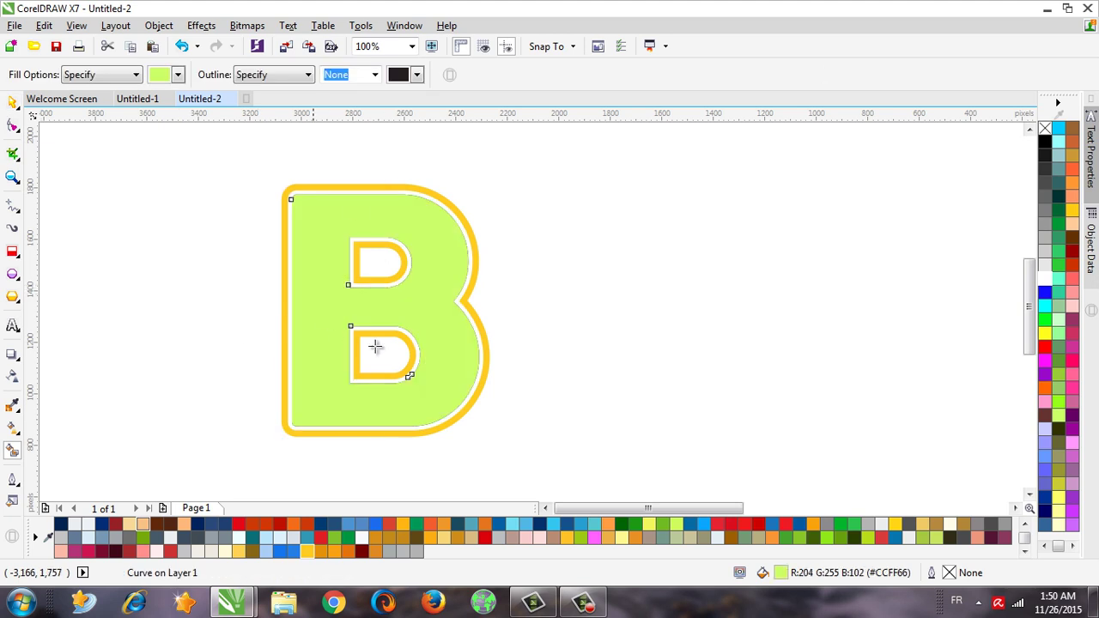
pyautogui.click(12, 103)
pyautogui.scroll(2, 381, 214)
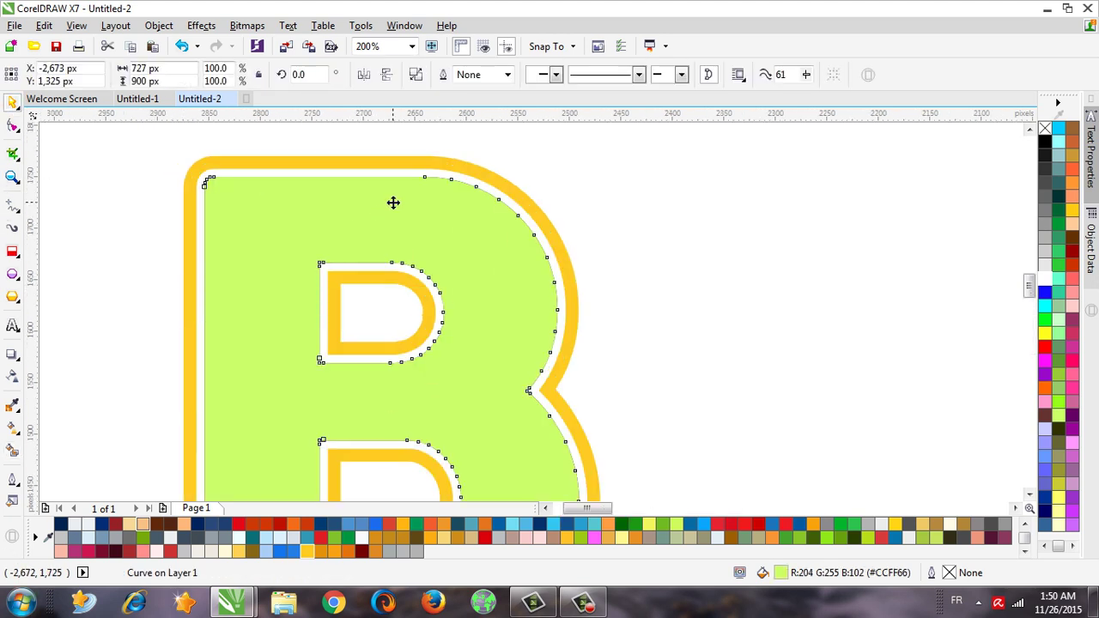
pyautogui.scroll(1, 393, 203)
# Offset the shape slightly down, colour it black, and combine it with the other shape.
pyautogui.moveTo(401, 185); pyautogui.dragTo(401, 202)
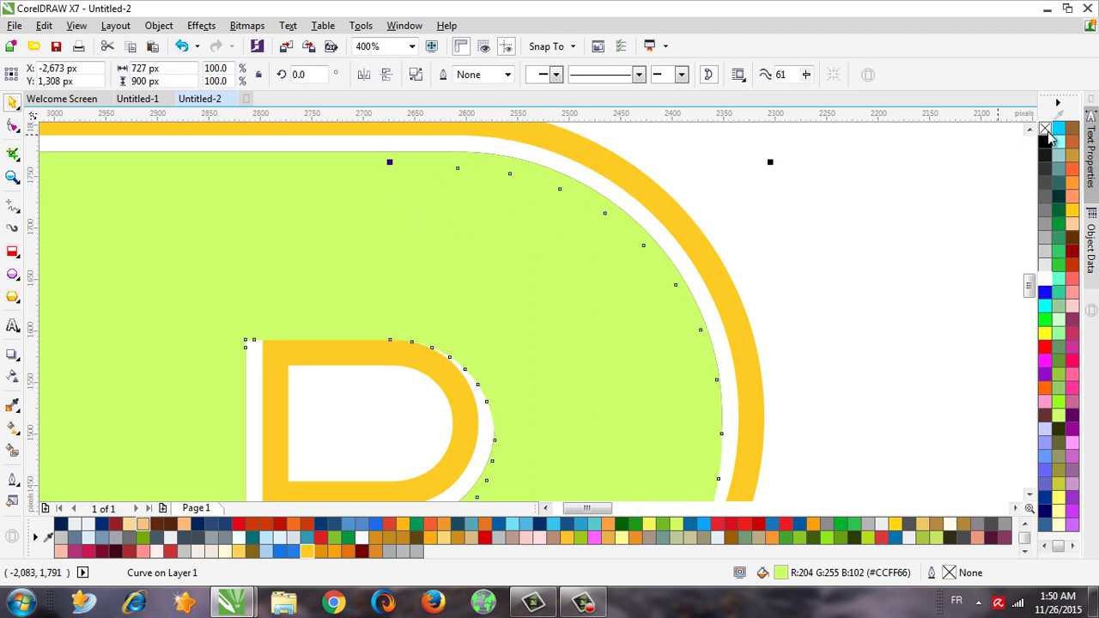
pyautogui.moveTo(1044, 142); pyautogui.dragTo(525, 244)
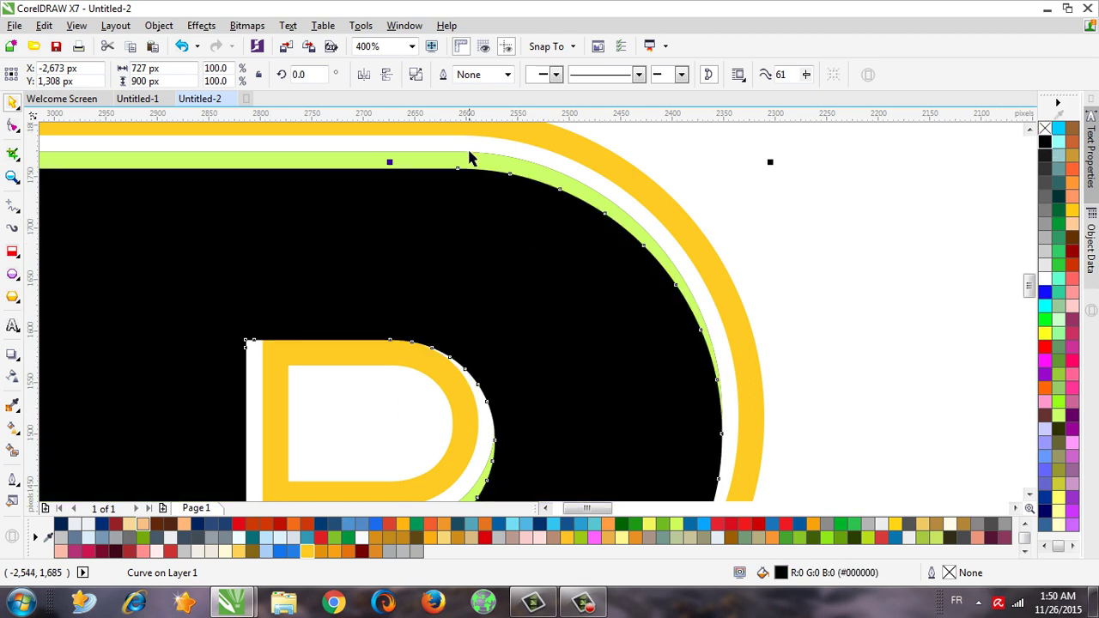
pyautogui.keyDown('shift'); pyautogui.click(483, 159); pyautogui.keyUp('shift')
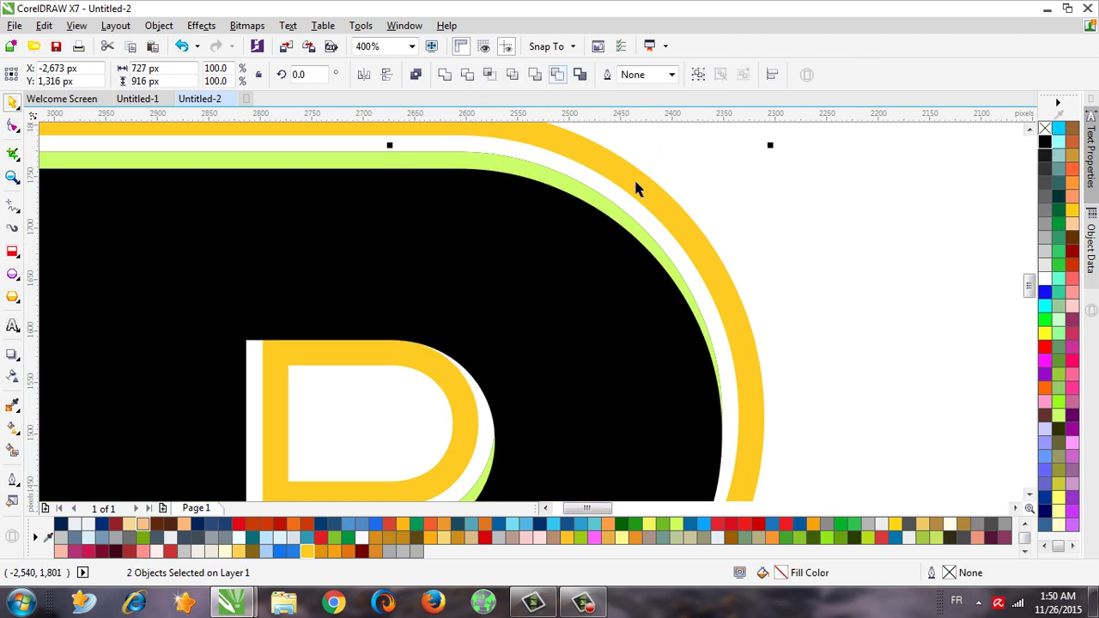
pyautogui.hotkey('ctrl', 'l')
pyautogui.scroll(-1, 510, 246)
pyautogui.scroll(-1, 402, 204)
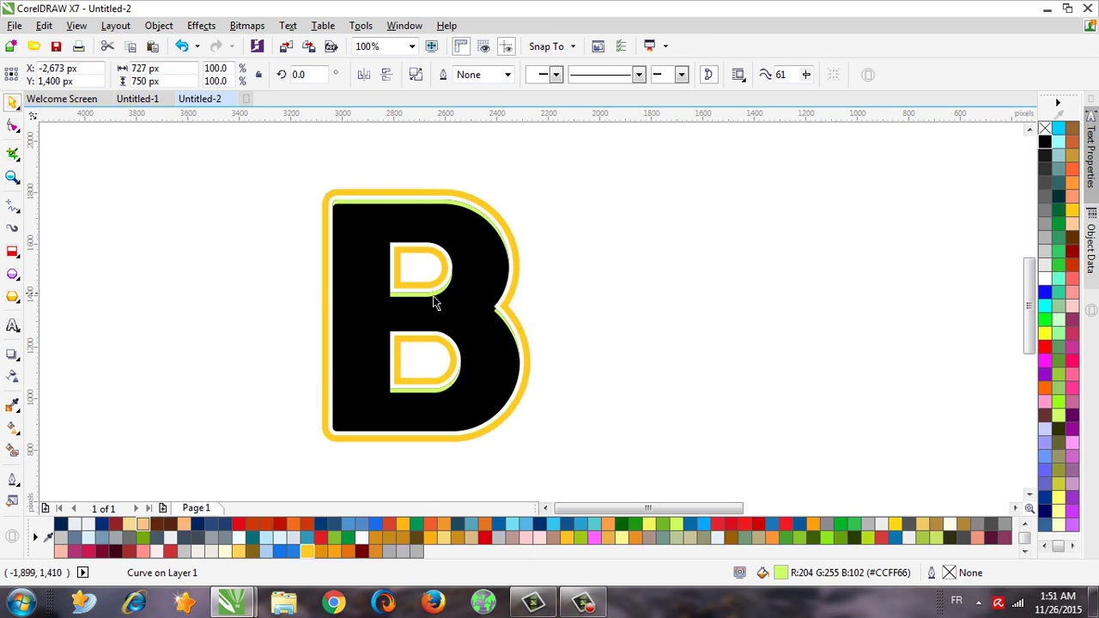
pyautogui.press('Escape')
pyautogui.scroll(1, 380, 287)
pyautogui.scroll(-1, 442, 338)
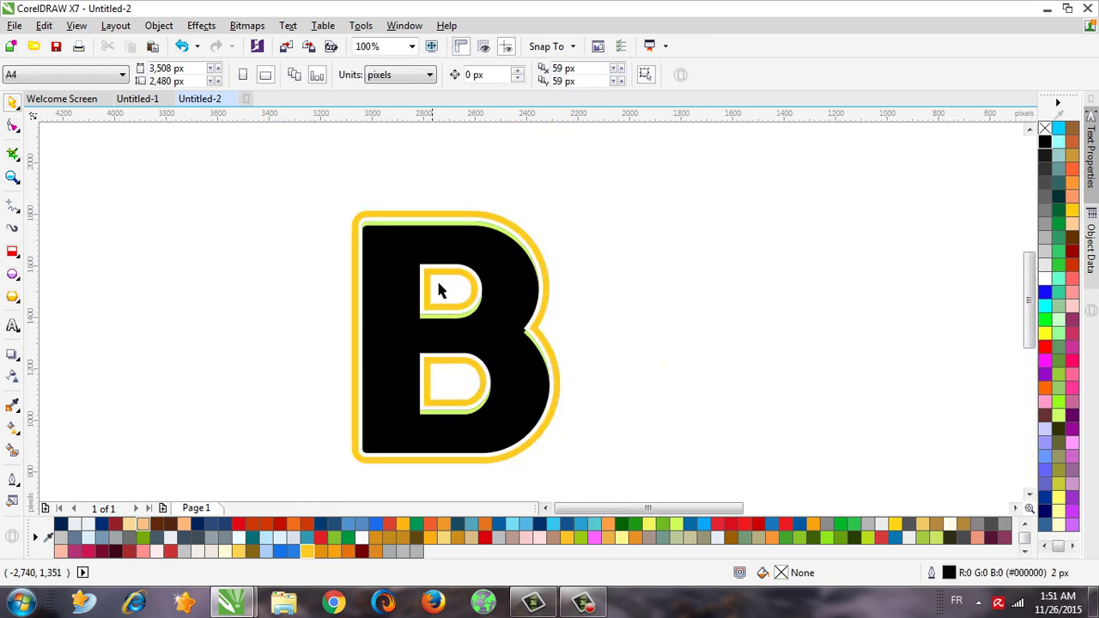
pyautogui.click(476, 234)
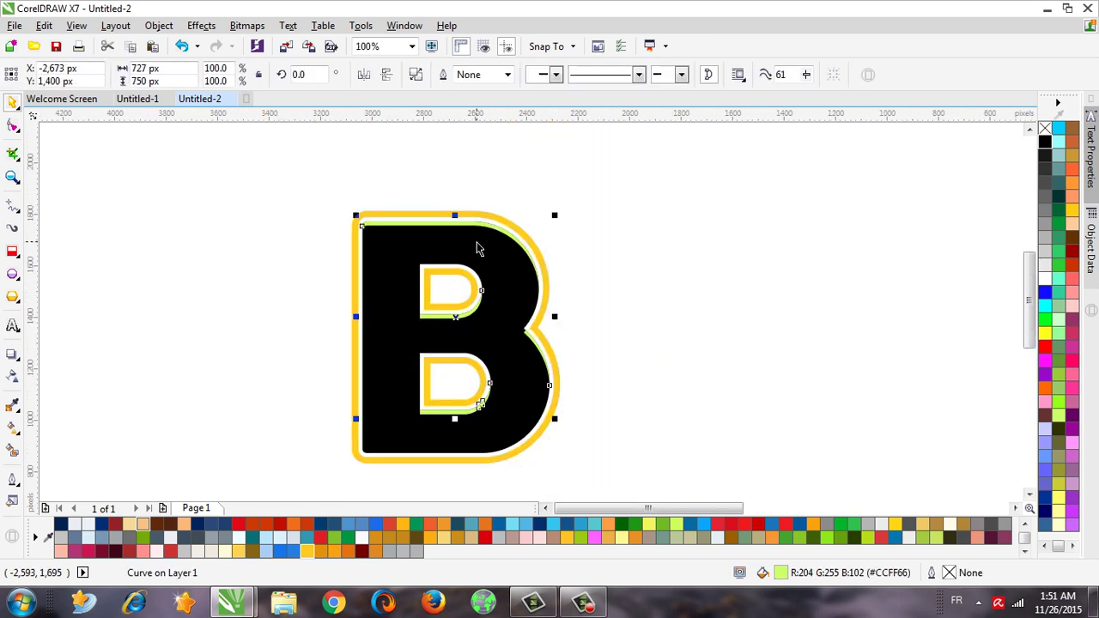
# Fill the B with a top-to-bottom linear gradient using light grey and white stops.
pyautogui.click(508, 272)
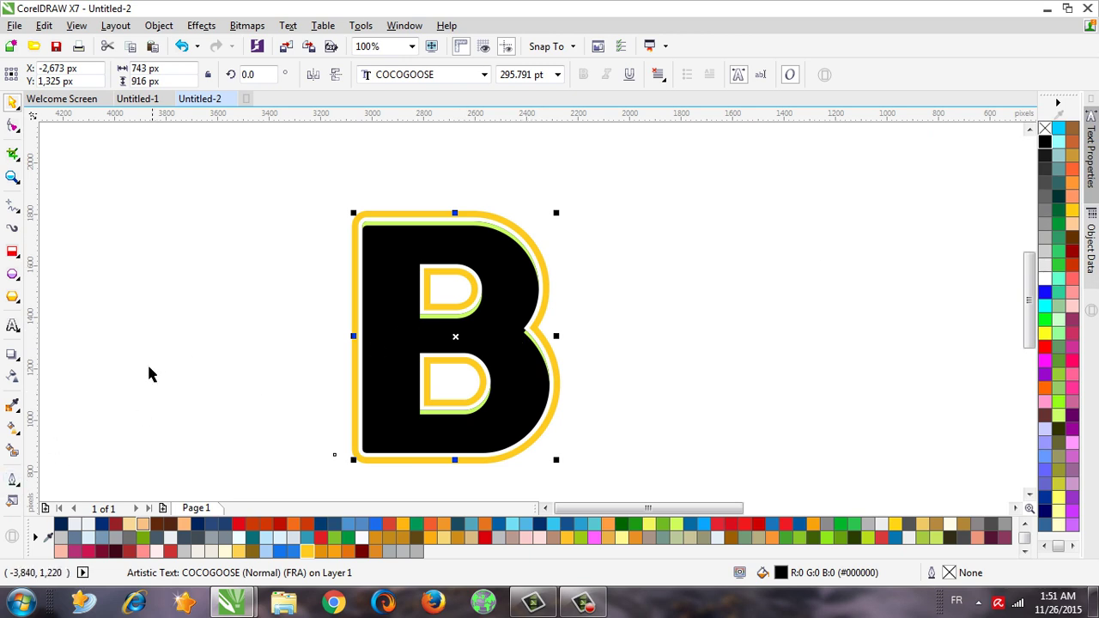
pyautogui.click(13, 429)
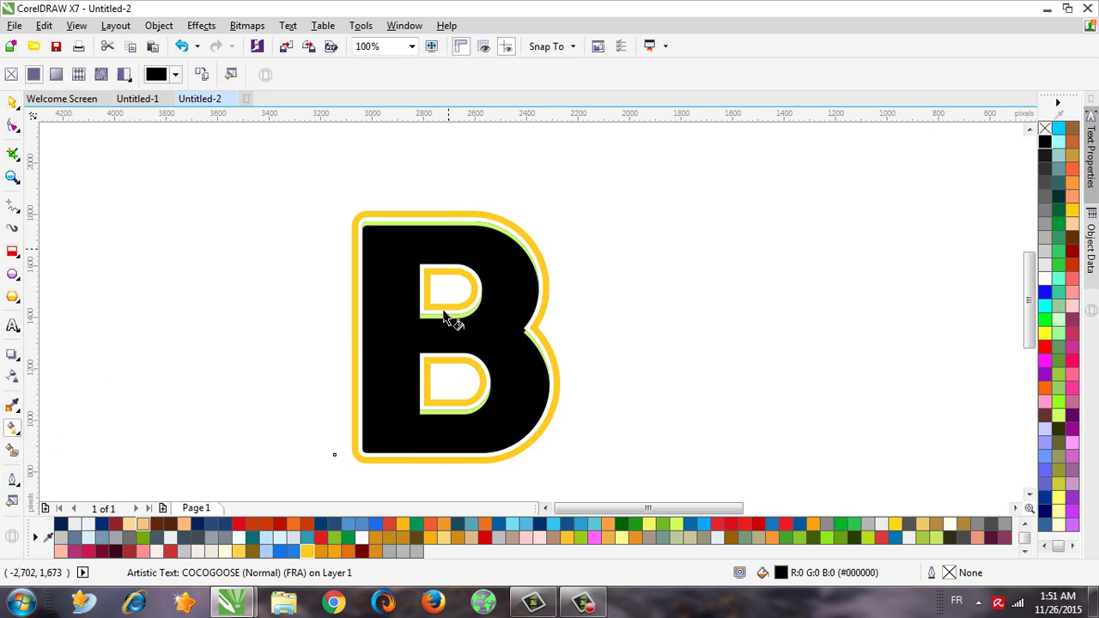
pyautogui.moveTo(447, 246); pyautogui.dragTo(451, 451)
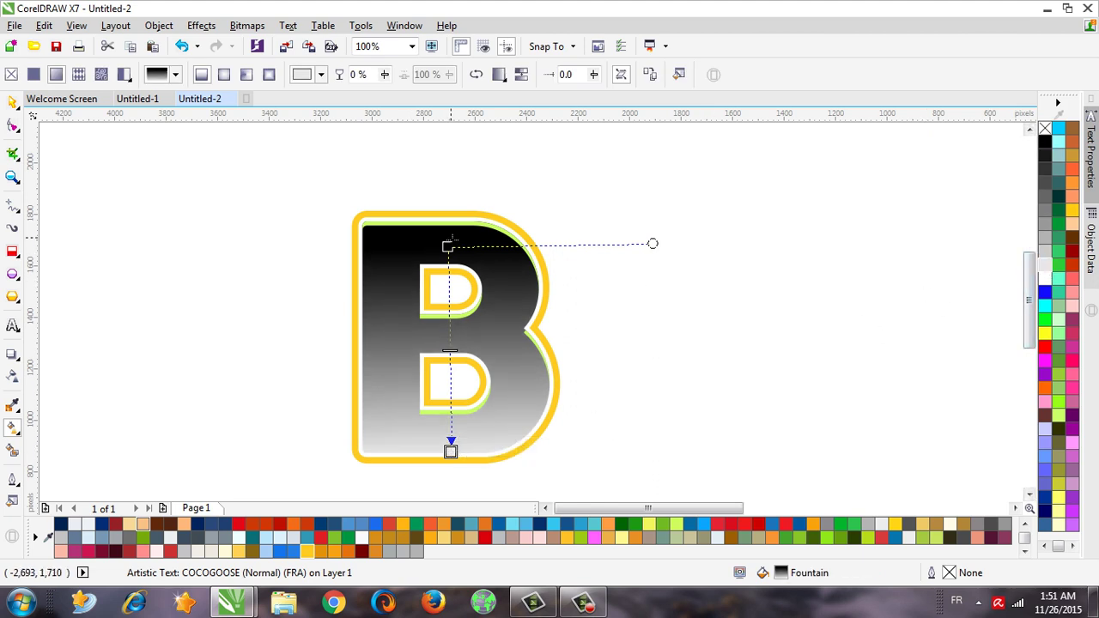
pyautogui.click(447, 247)
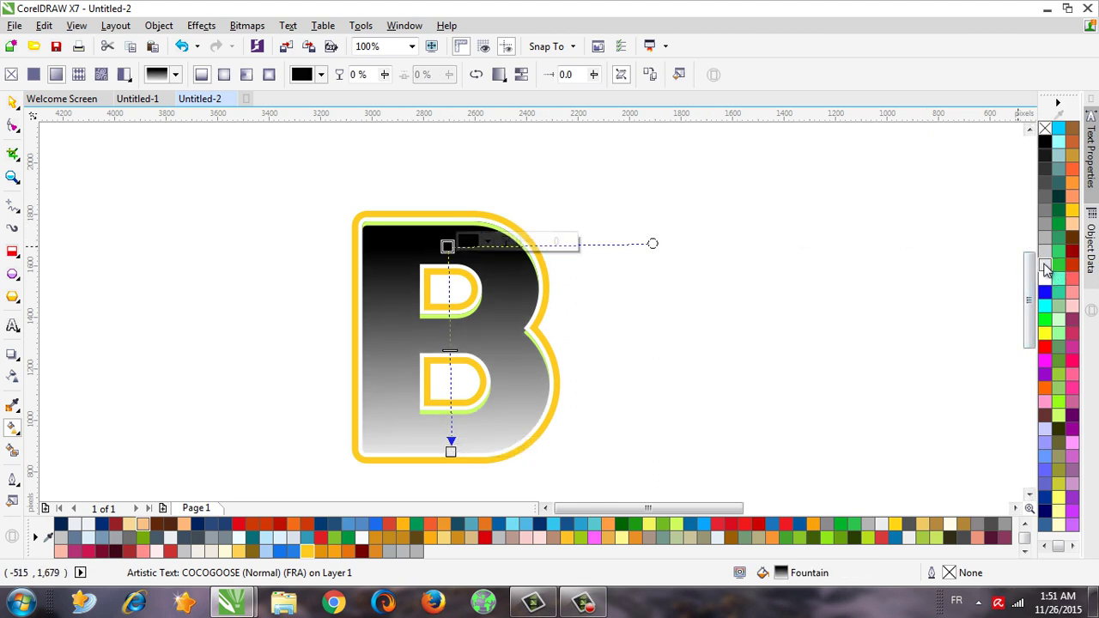
pyautogui.moveTo(1045, 268); pyautogui.dragTo(475, 273)
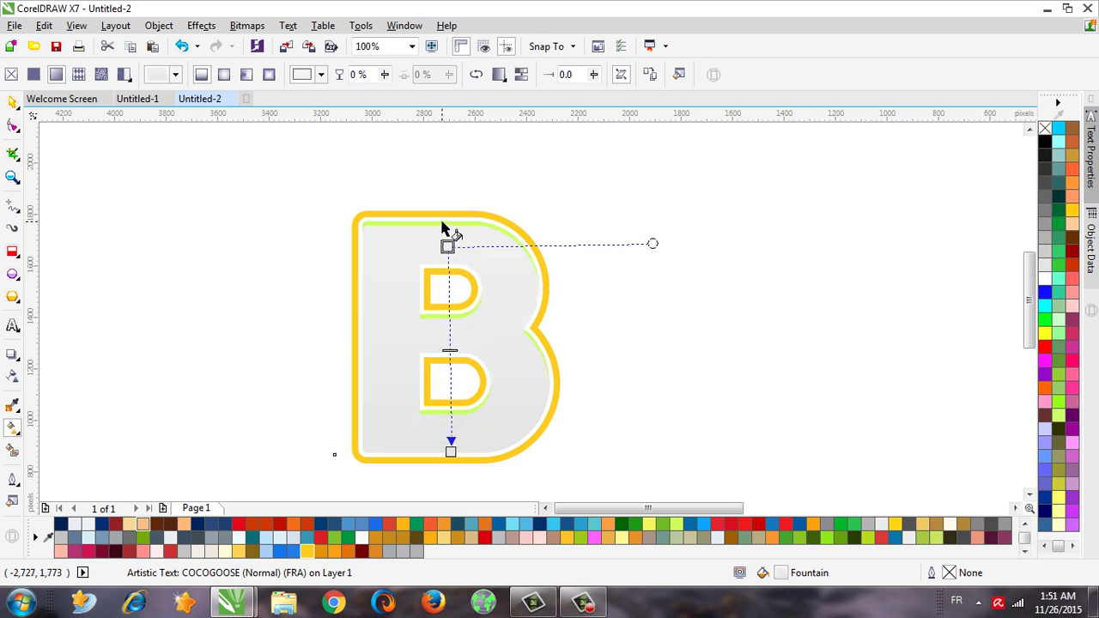
pyautogui.moveTo(446, 246); pyautogui.dragTo(442, 220)
pyautogui.click(1046, 267)
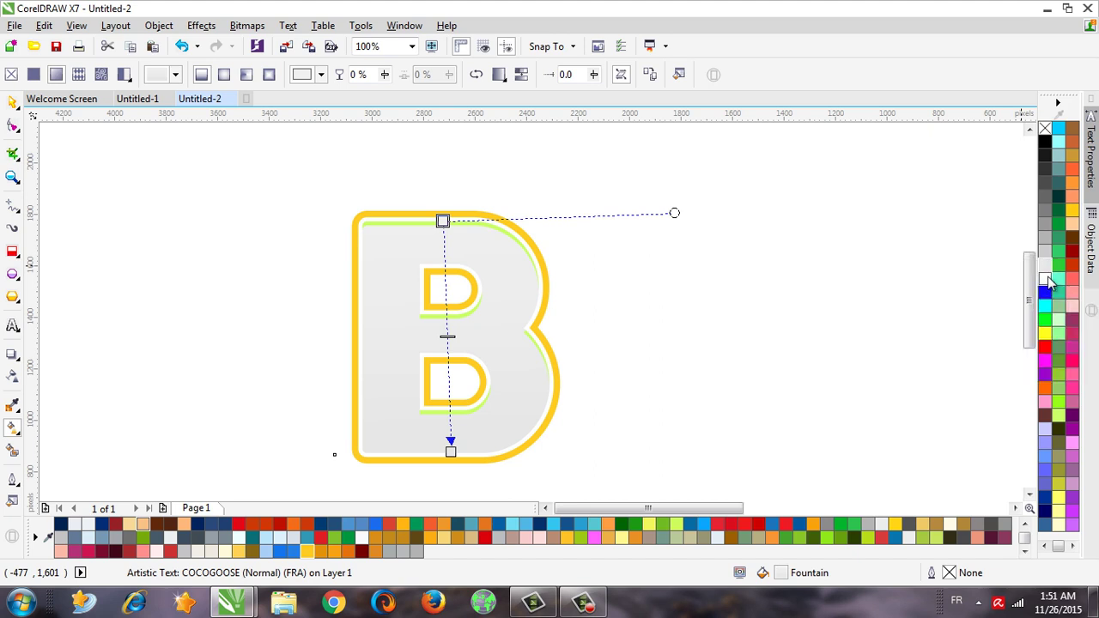
pyautogui.click(1047, 278)
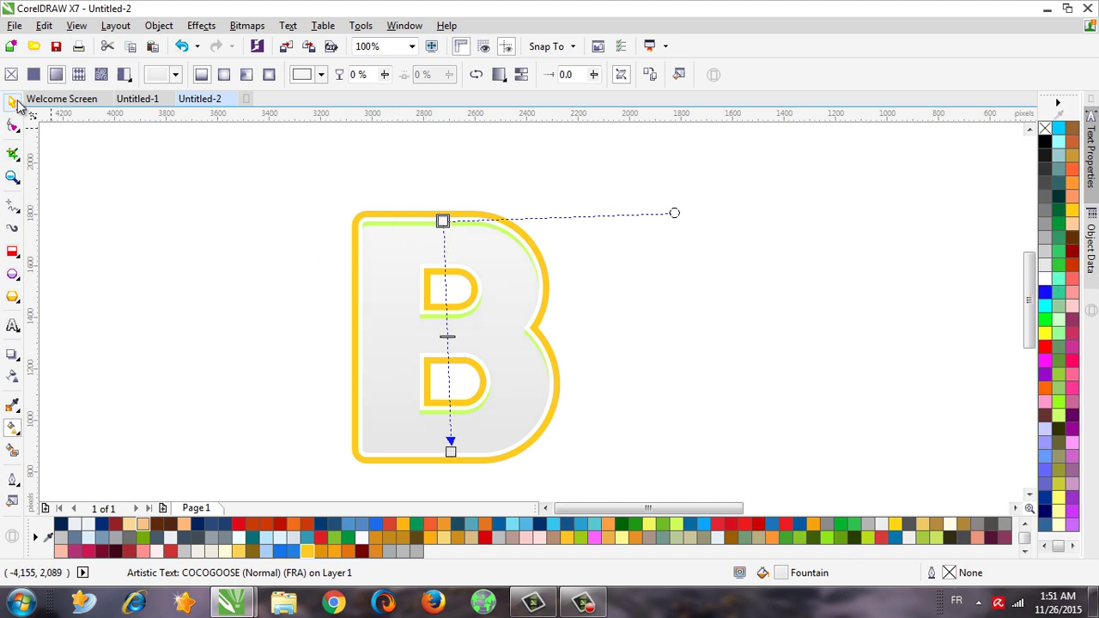
pyautogui.click(16, 104)
pyautogui.click(273, 262)
# Recolour the green highlight strip with a grey swatch, then reselect the B shape.
pyautogui.click(441, 220)
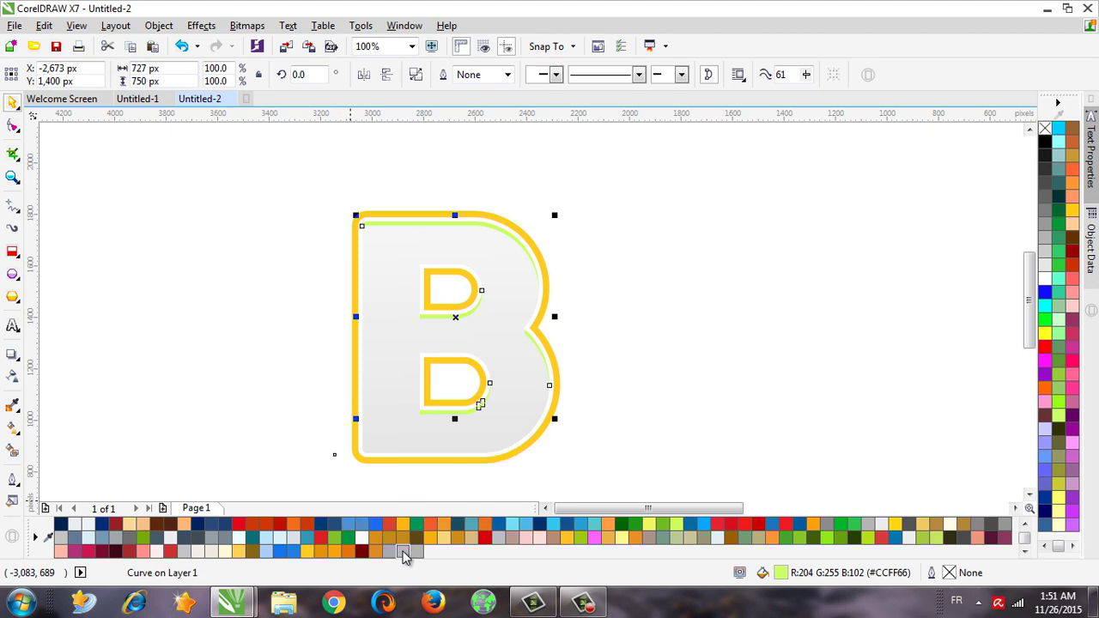
pyautogui.click(403, 554)
pyautogui.click(262, 352)
pyautogui.scroll(2, 483, 230)
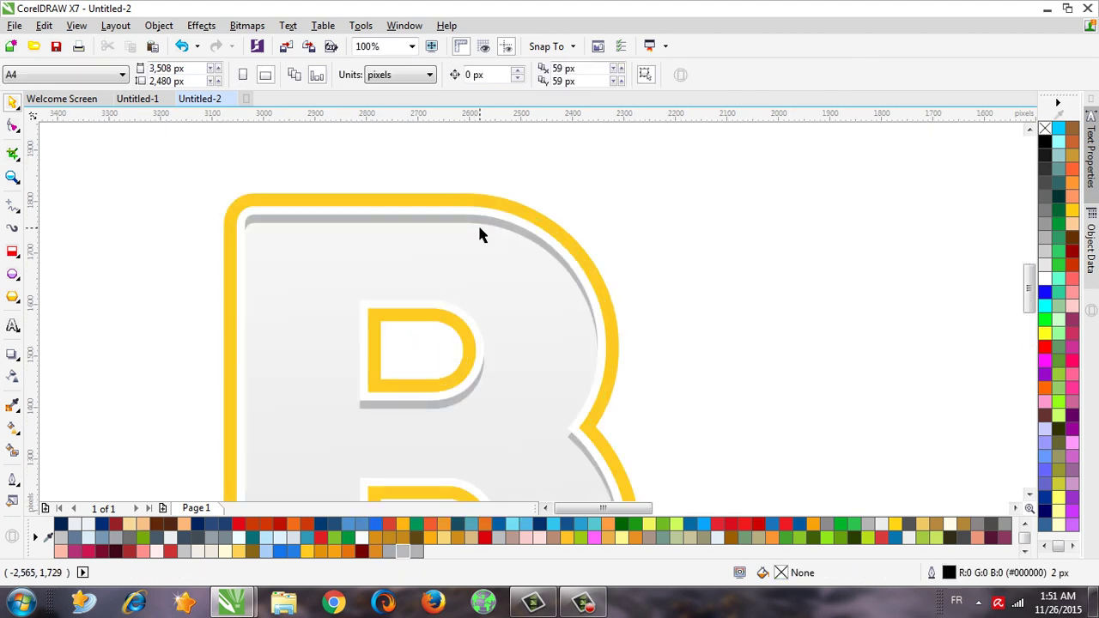
pyautogui.click(500, 219)
pyautogui.scroll(-2, 292, 306)
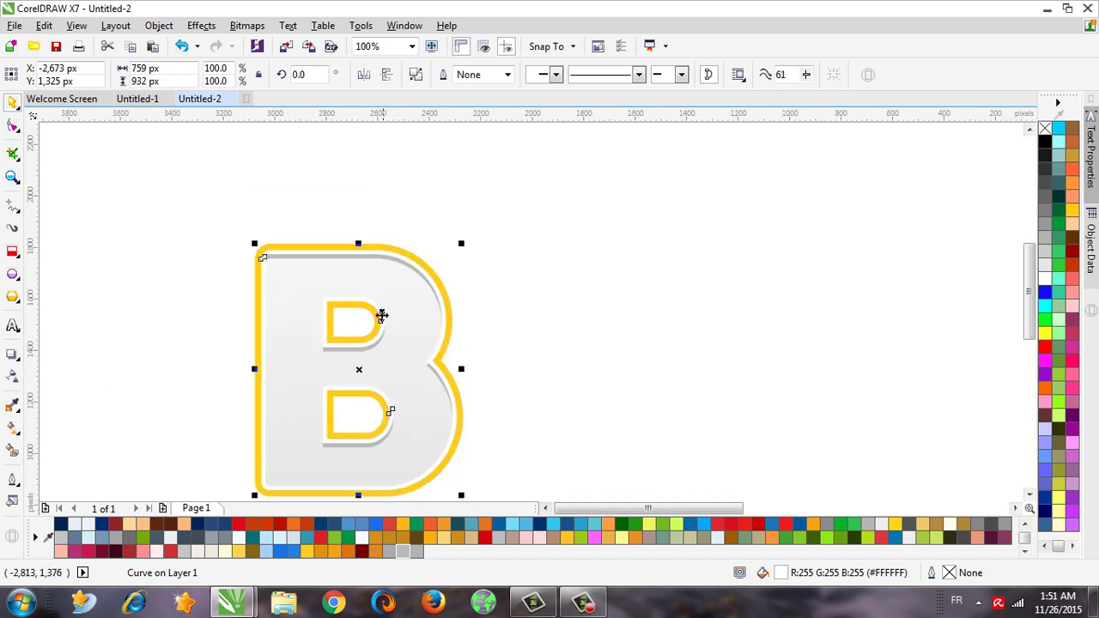
pyautogui.scroll(-2, 400, 257)
pyautogui.scroll(2, 387, 331)
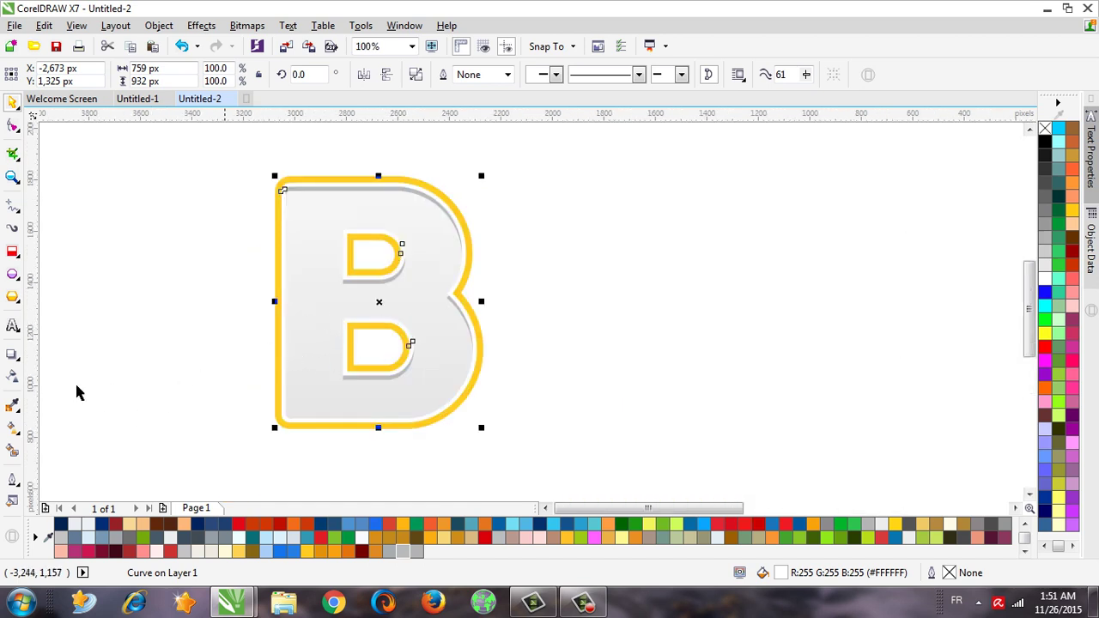
# Reapply the B's top-to-bottom gradient with its top stop set to white.
pyautogui.click(12, 426)
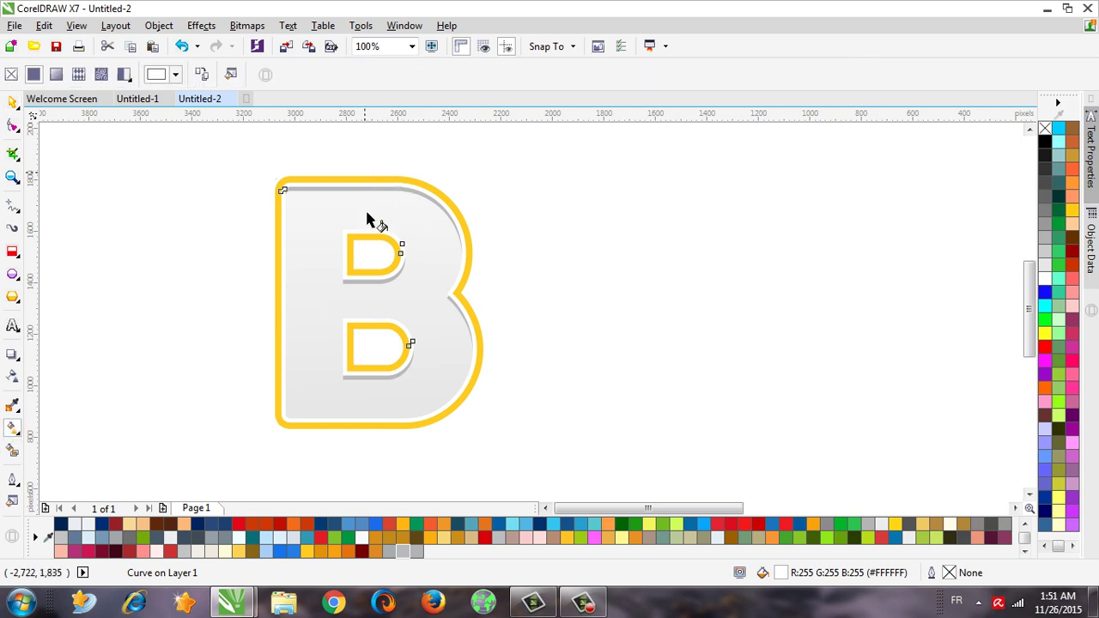
pyautogui.moveTo(365, 171); pyautogui.dragTo(387, 411)
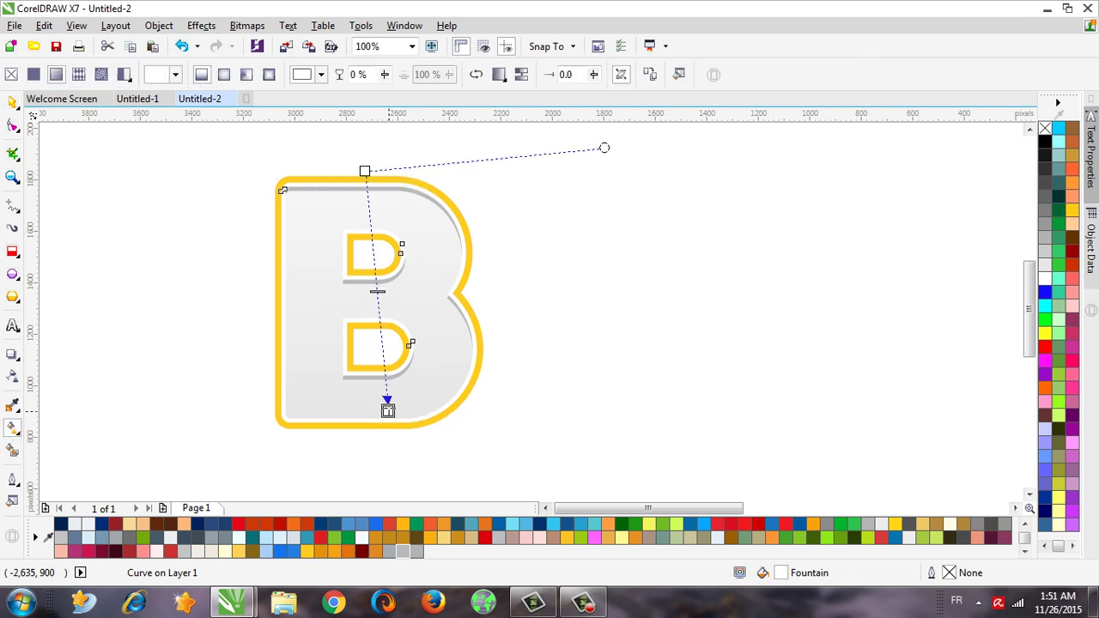
pyautogui.moveTo(365, 171); pyautogui.dragTo(368, 174)
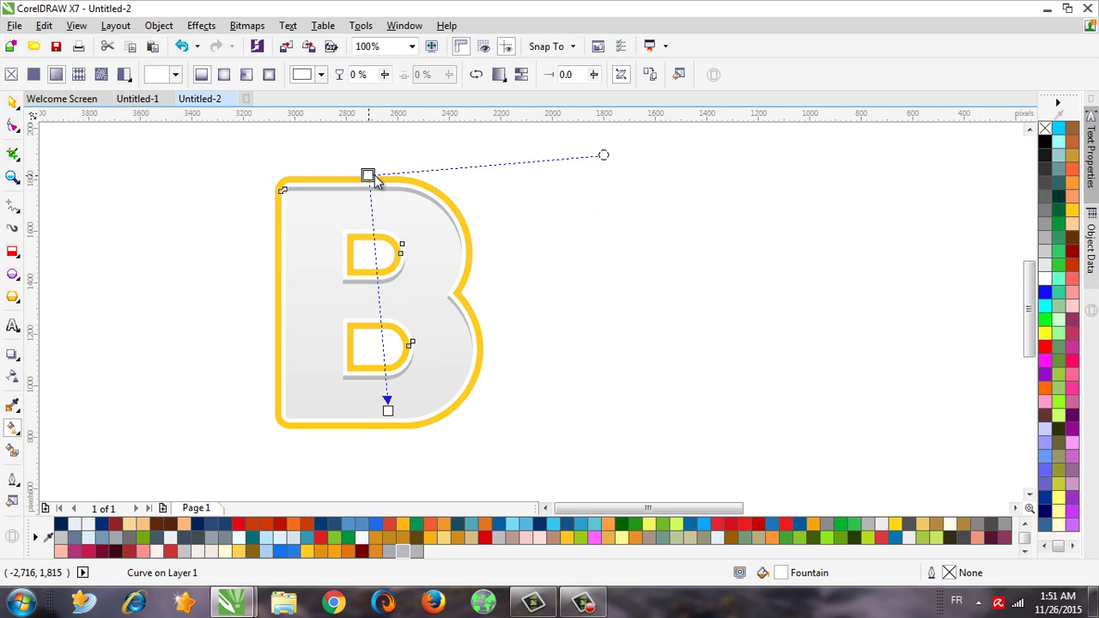
pyautogui.click(1047, 281)
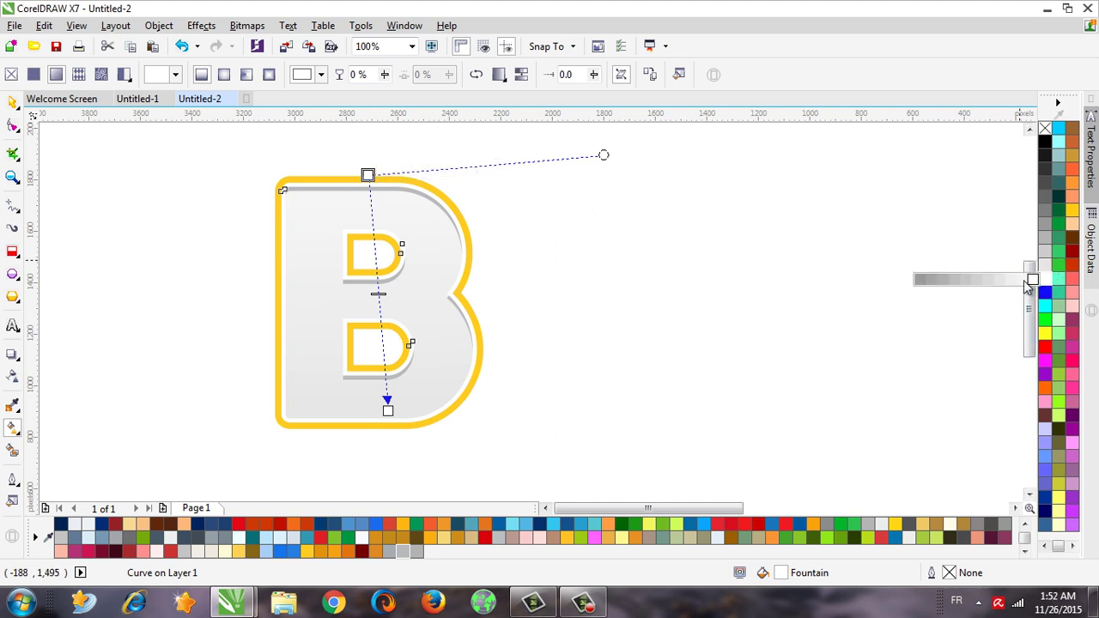
pyautogui.click(1022, 280)
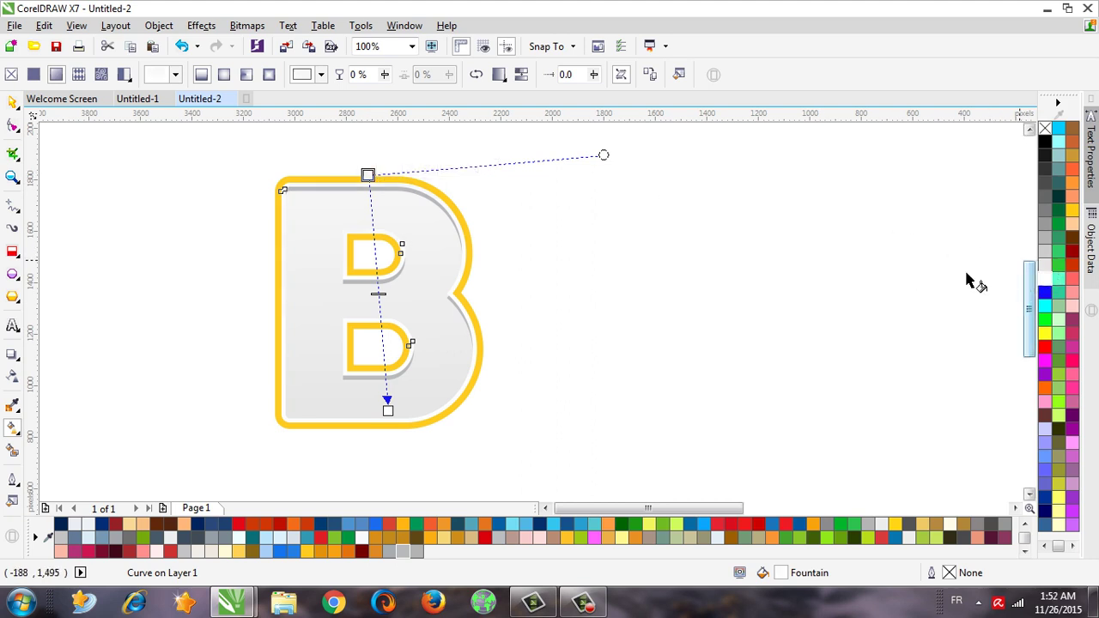
pyautogui.click(1047, 286)
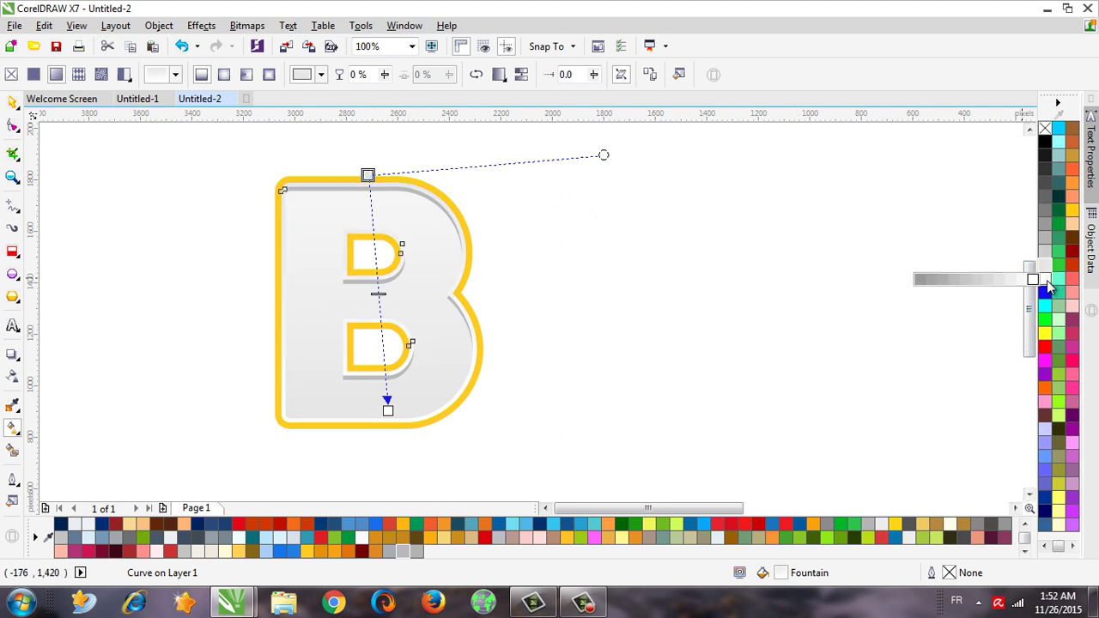
pyautogui.click(1018, 282)
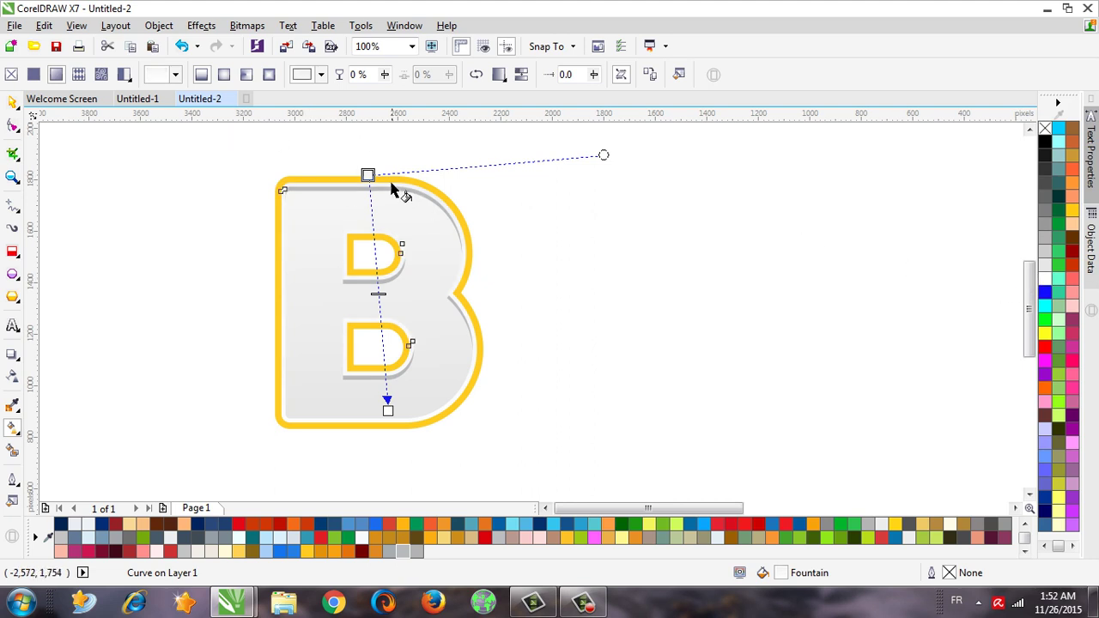
# Move the gradient's top stop above the letter and its end up to the lower counter.
pyautogui.moveTo(367, 175); pyautogui.dragTo(354, 121)
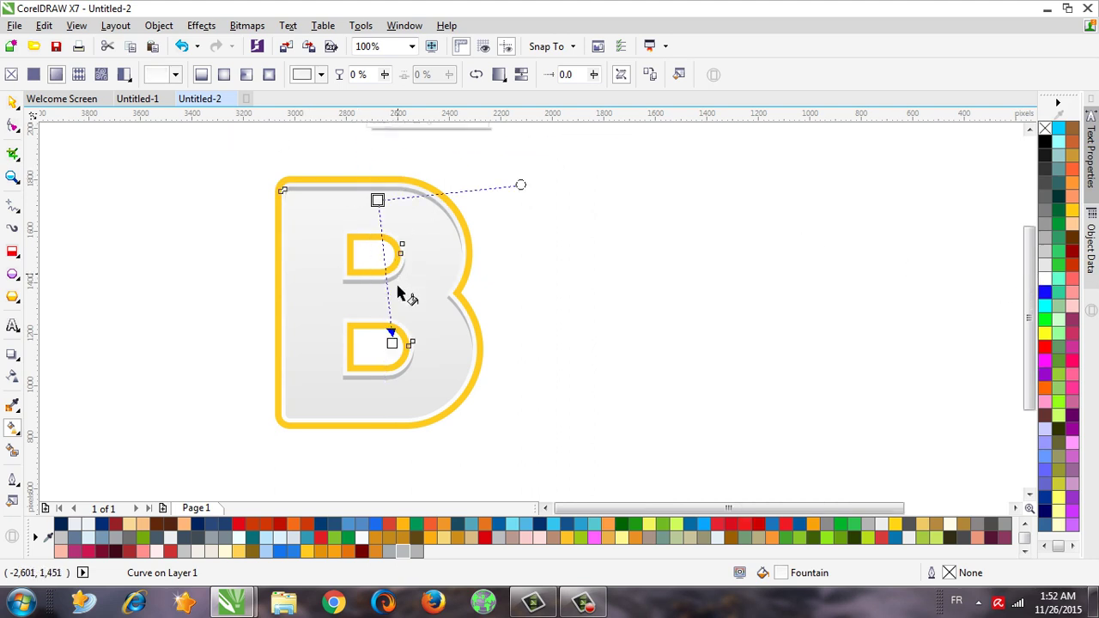
pyautogui.scroll(-1, 402, 288)
pyautogui.moveTo(377, 199); pyautogui.dragTo(367, 107)
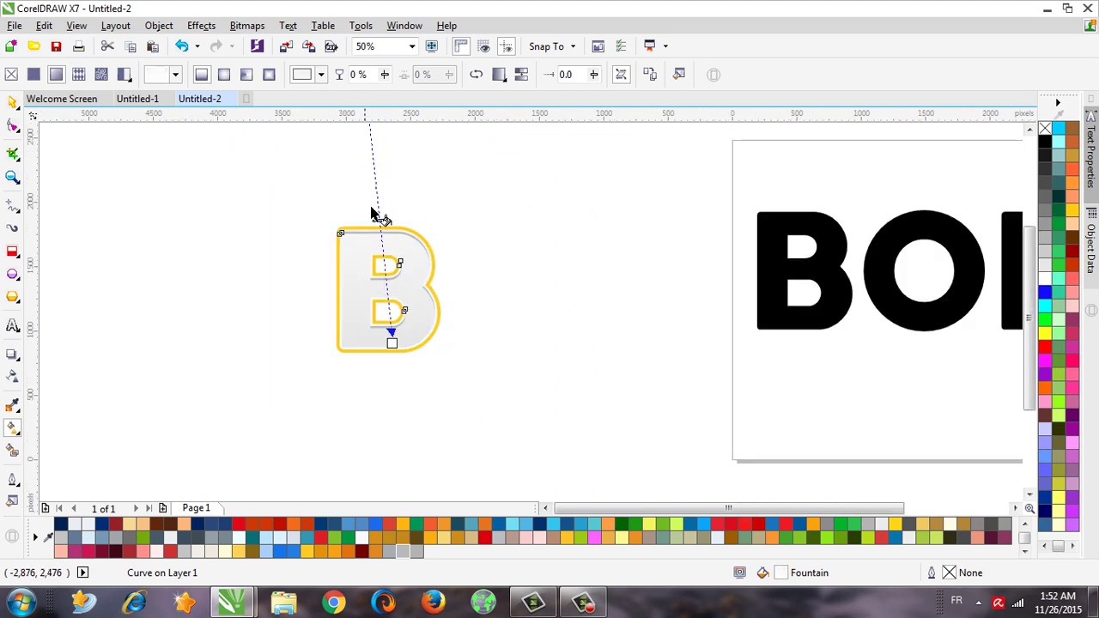
pyautogui.scroll(1, 372, 244)
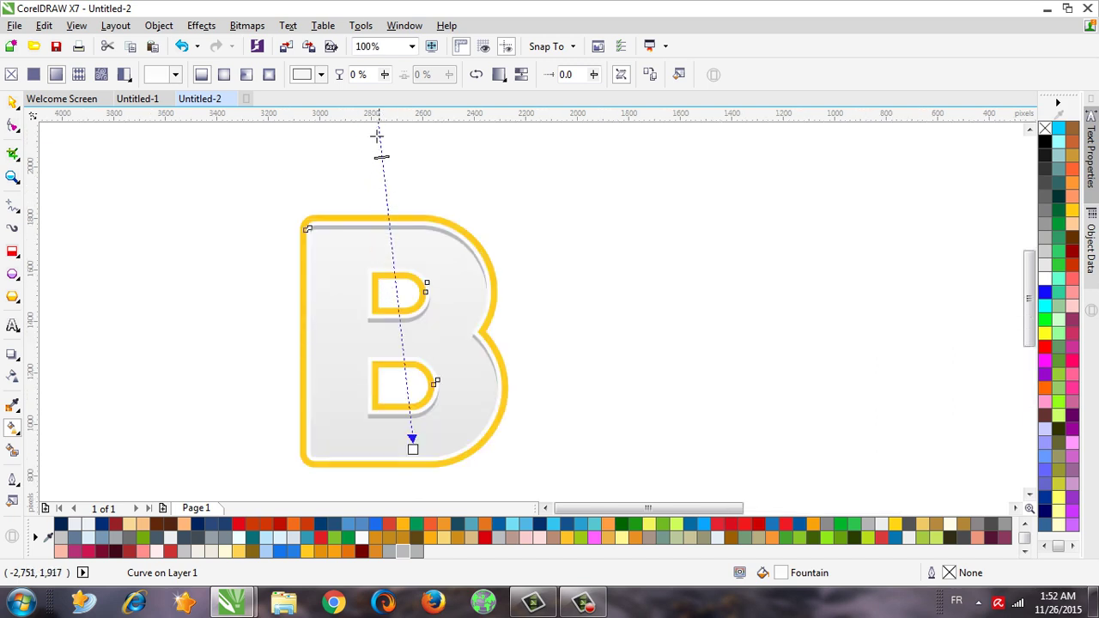
pyautogui.moveTo(412, 447); pyautogui.dragTo(401, 364)
pyautogui.click(13, 101)
pyautogui.click(357, 182)
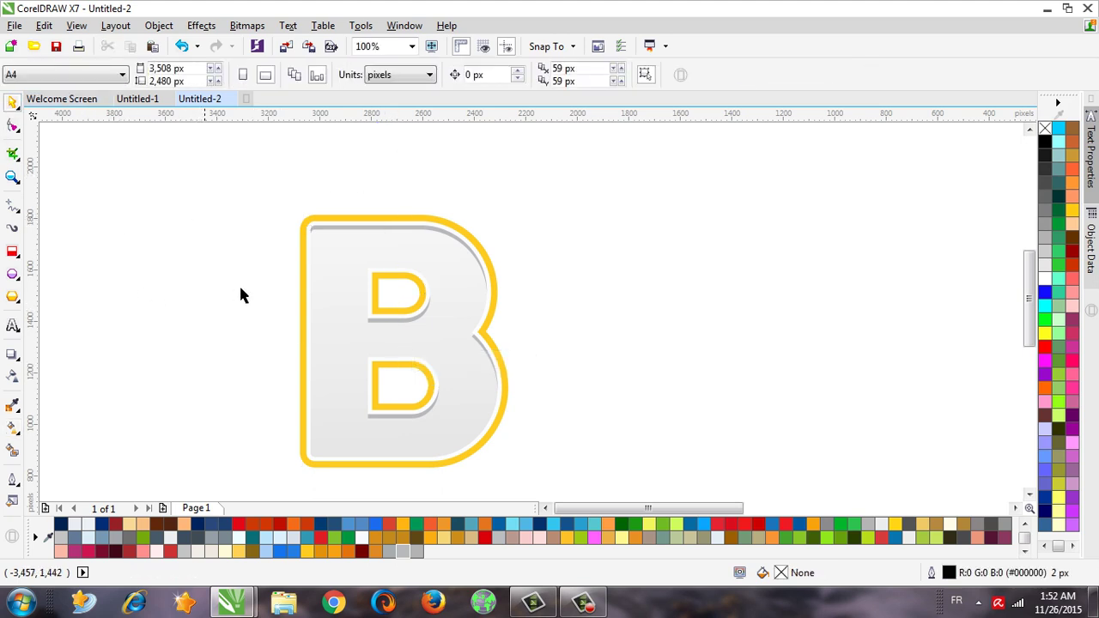
# Extrude the B's yellow border down and to the right with the Extrude tool.
pyautogui.click(302, 296)
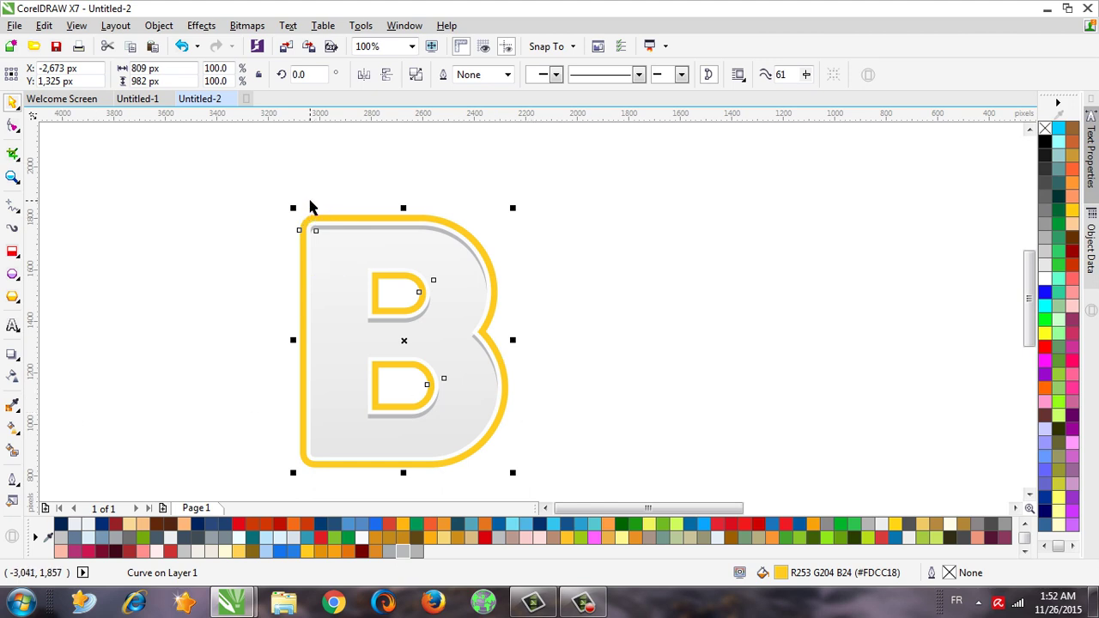
pyautogui.scroll(-2, 314, 243)
pyautogui.scroll(2, 292, 253)
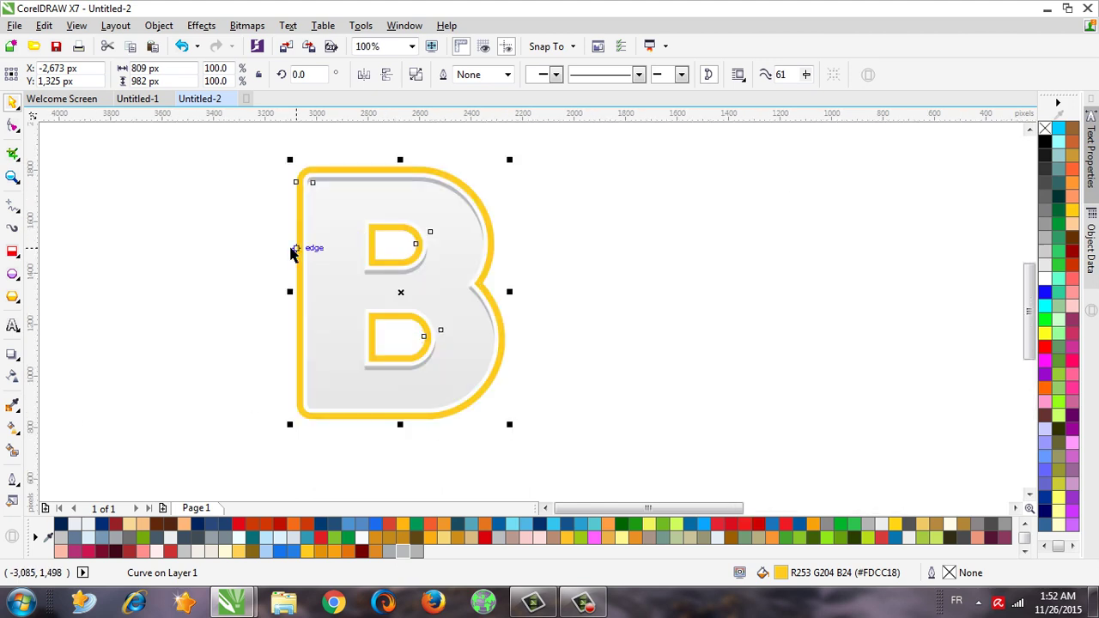
pyautogui.click(264, 343)
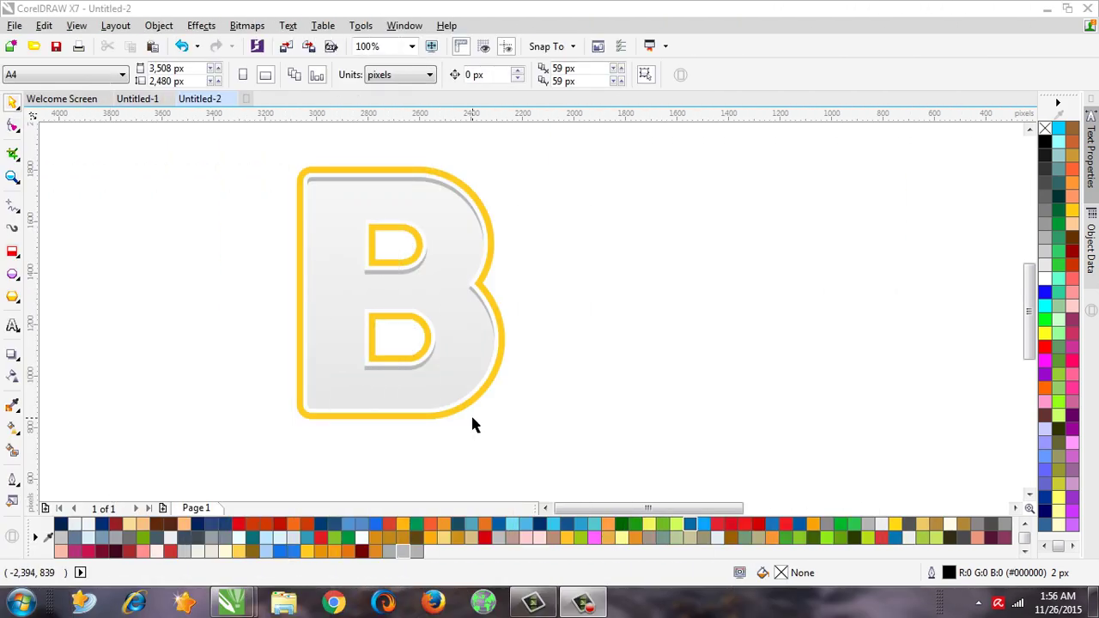
pyautogui.click(477, 403)
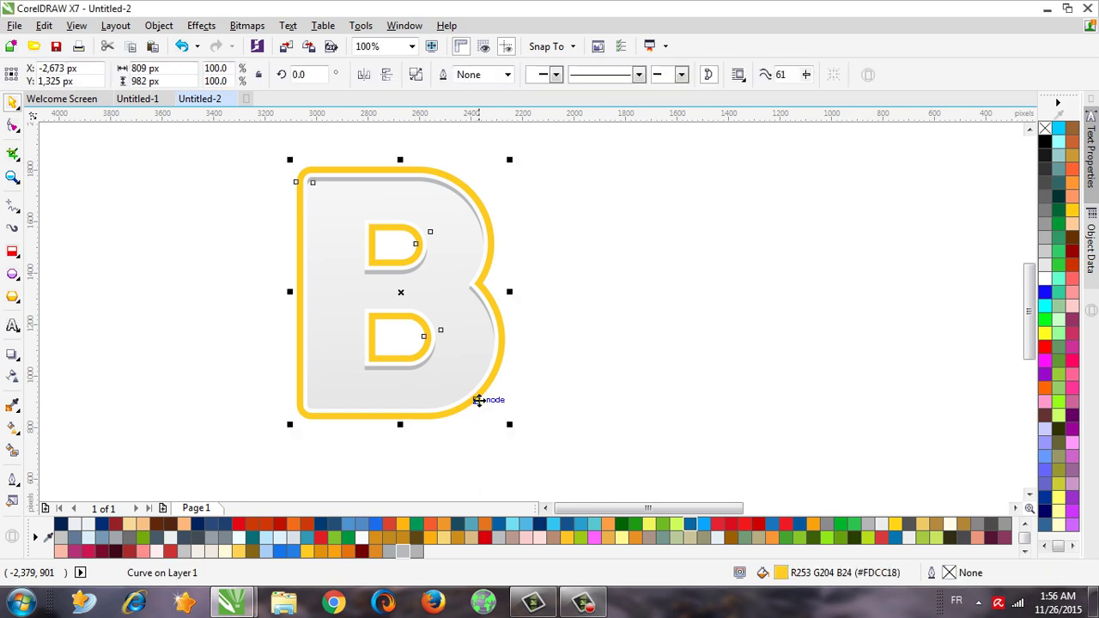
pyautogui.click(16, 355)
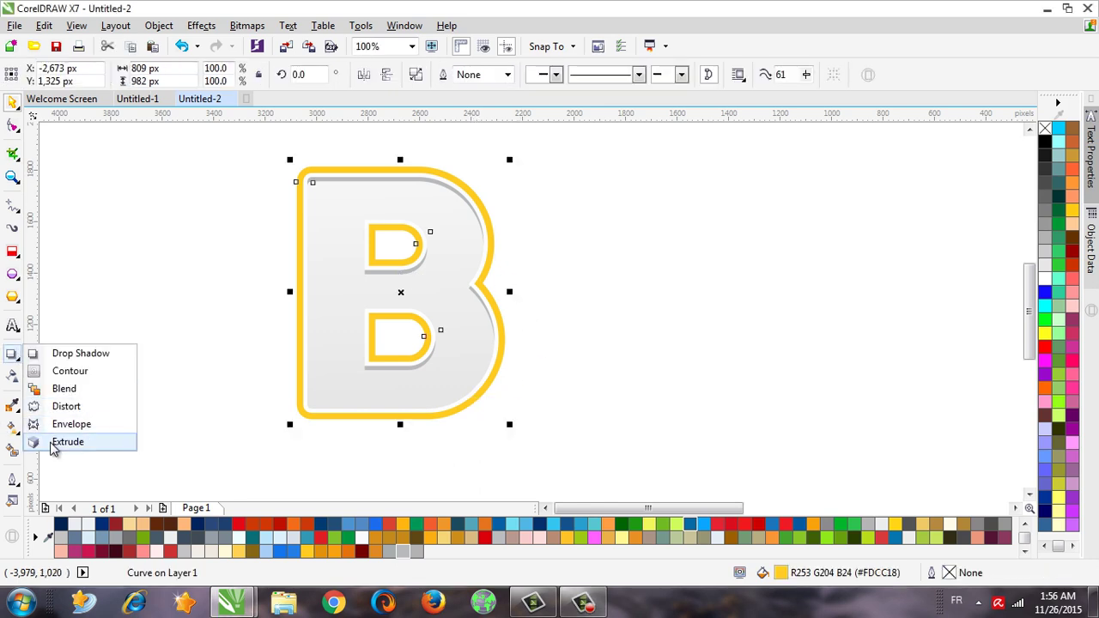
pyautogui.click(54, 444)
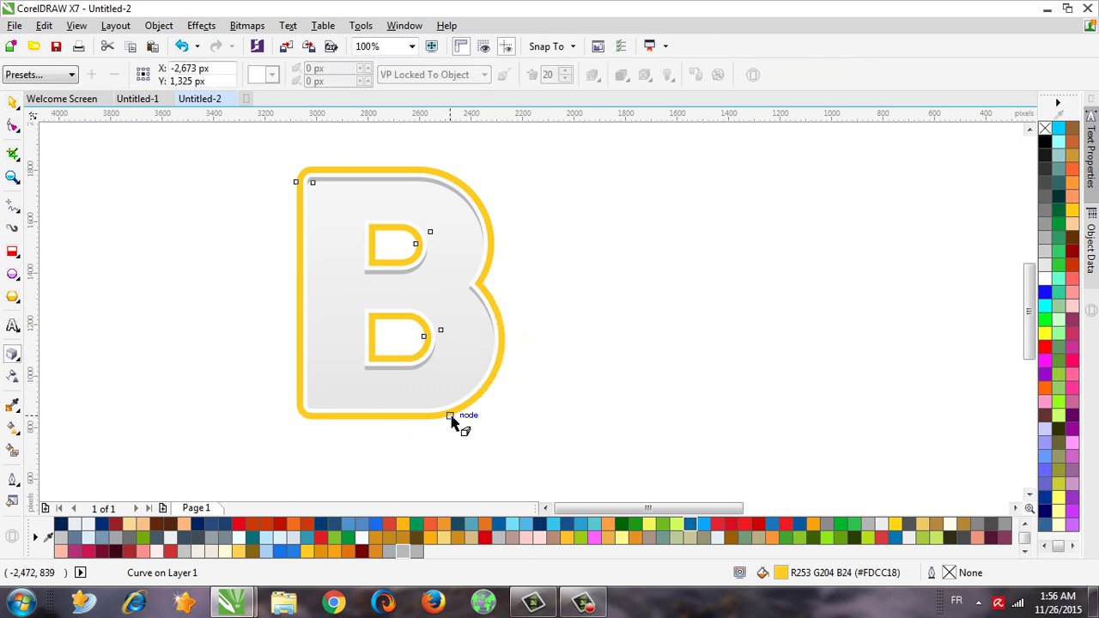
pyautogui.moveTo(485, 286)
pyautogui.mouseDown()
pyautogui.moveTo(569, 446)
pyautogui.moveTo(560, 485)
pyautogui.mouseUp()
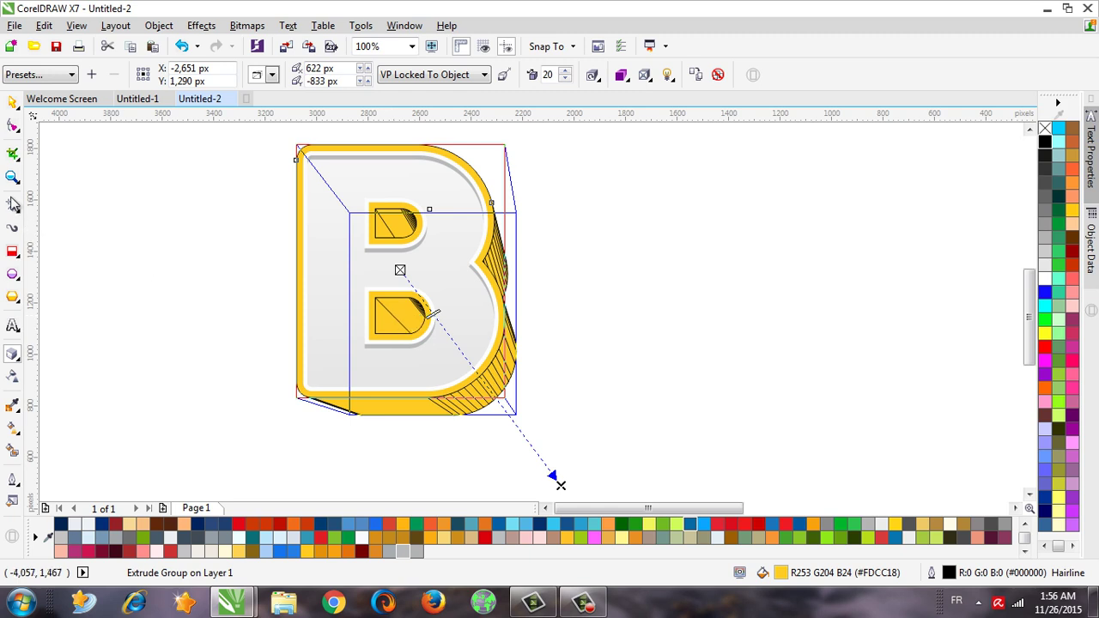
# Break the extruded B apart and select the resulting 140-object extrusion group.
pyautogui.click(9, 103)
pyautogui.click(216, 344)
pyautogui.click(429, 412)
pyautogui.click(159, 25)
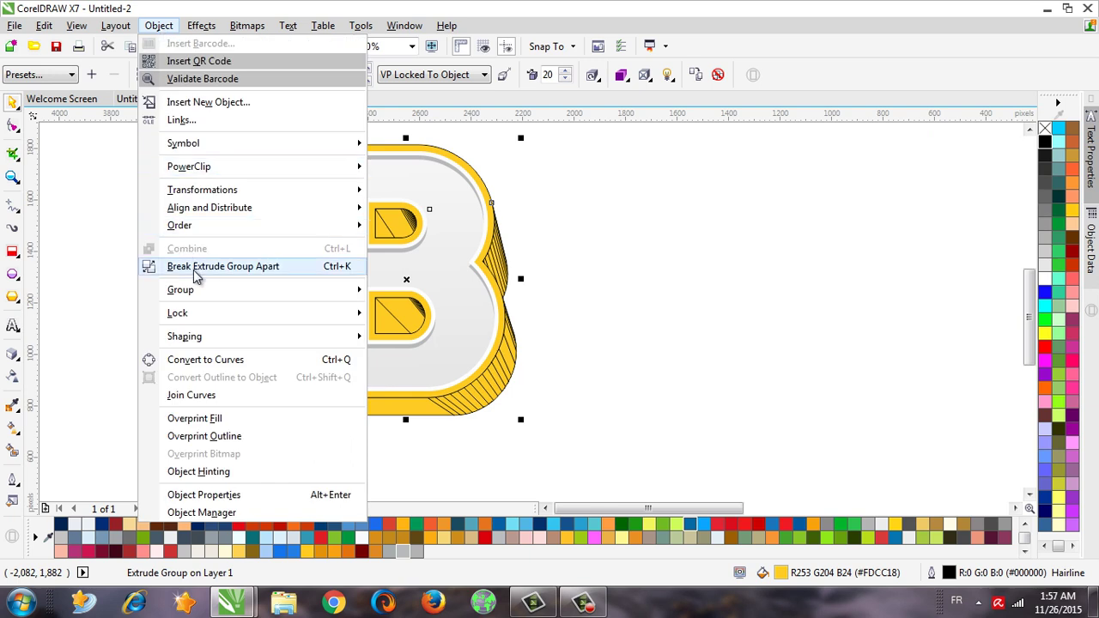
pyautogui.click(196, 268)
pyautogui.click(562, 348)
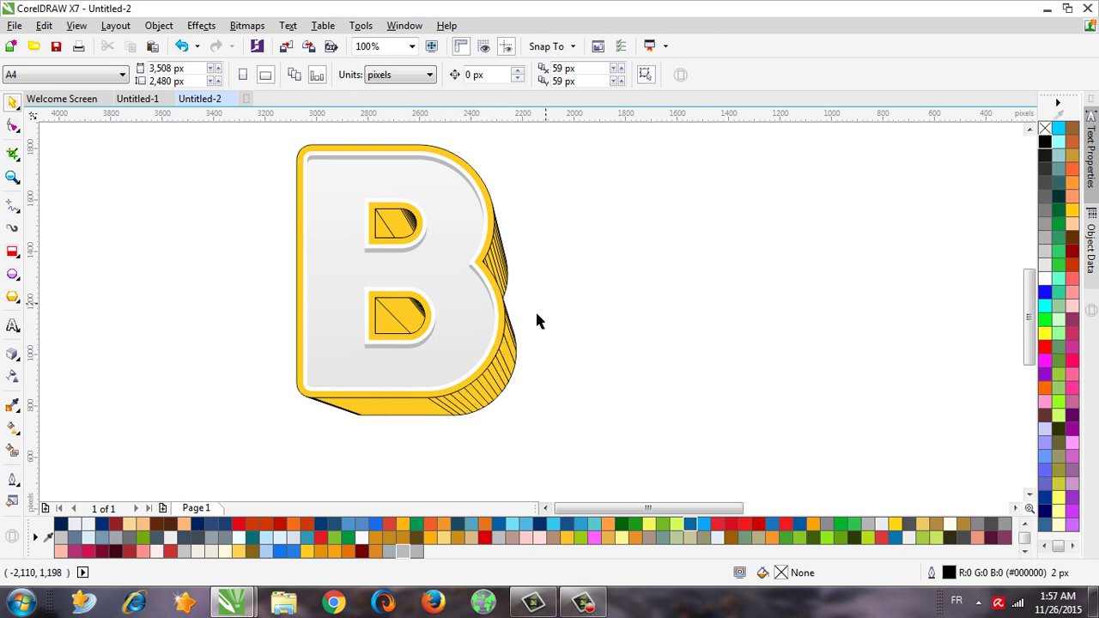
pyautogui.click(515, 368)
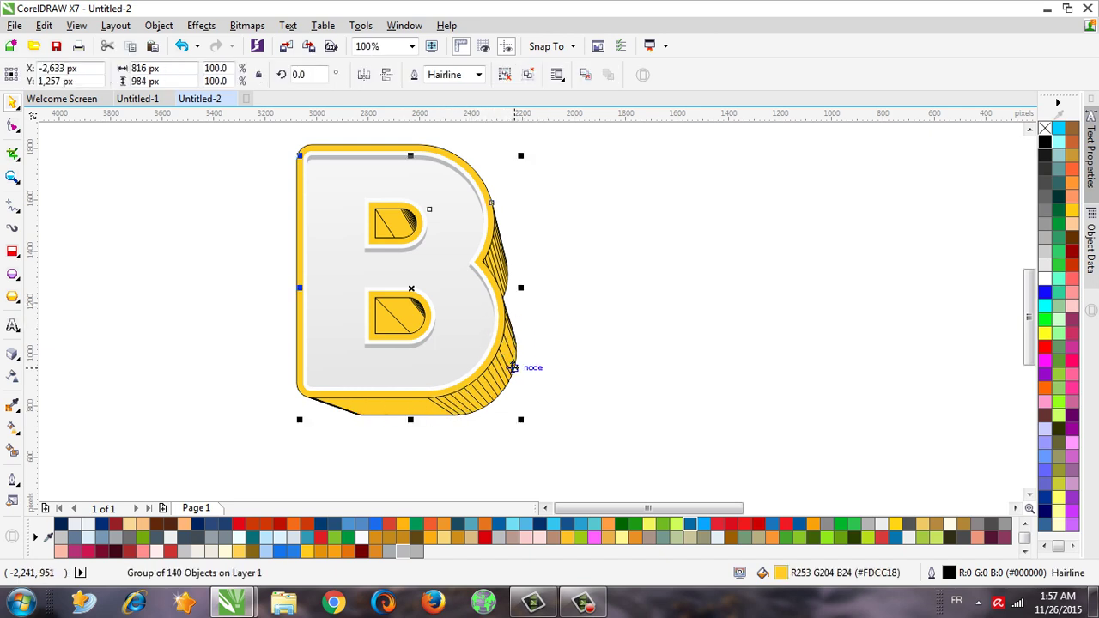
# Ungroup the extrusion's 140 pieces.
pyautogui.click(528, 76)
pyautogui.click(565, 384)
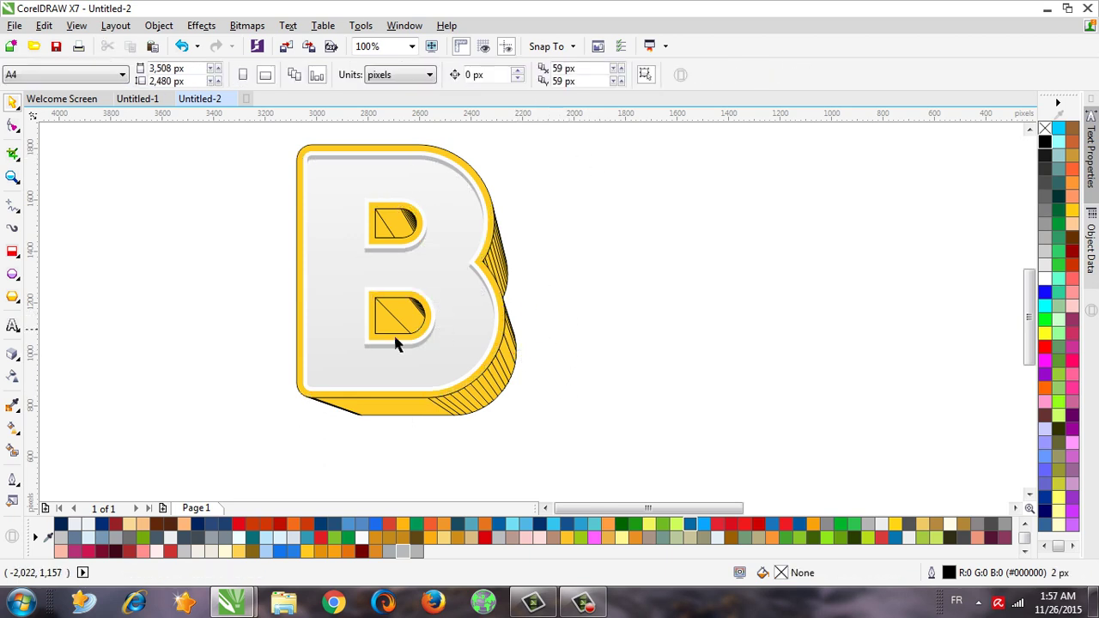
pyautogui.scroll(3, 388, 321)
pyautogui.scroll(-3, 422, 306)
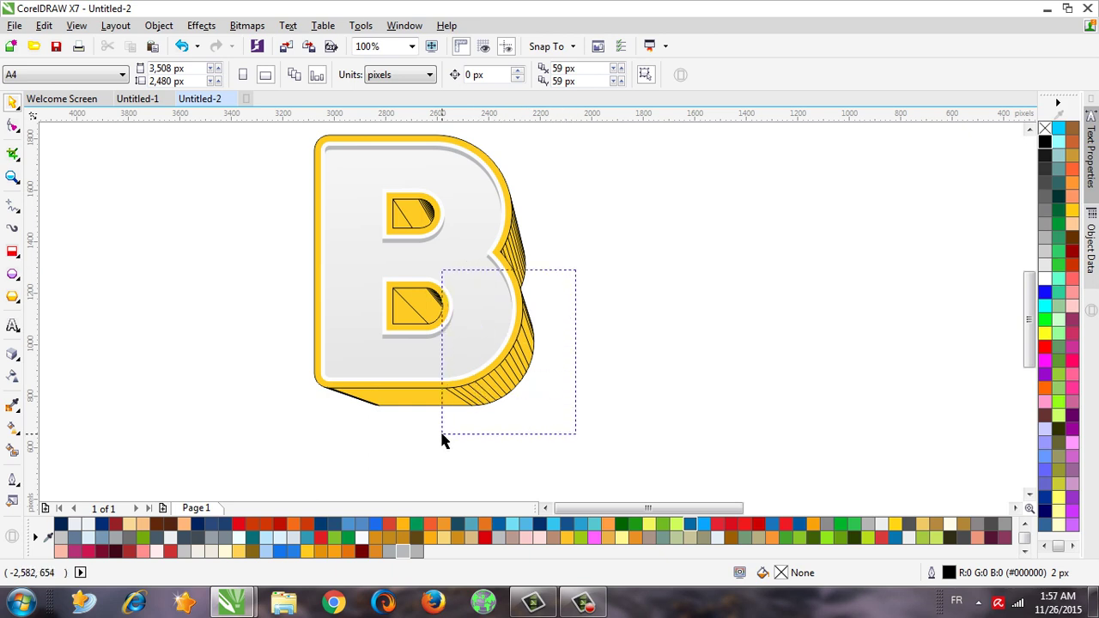
# Weld the 42 lower-right slices and the adjacent piece into one solid shape, then select the upper slices.
pyautogui.moveTo(479, 399); pyautogui.dragTo(443, 435)
pyautogui.click(444, 75)
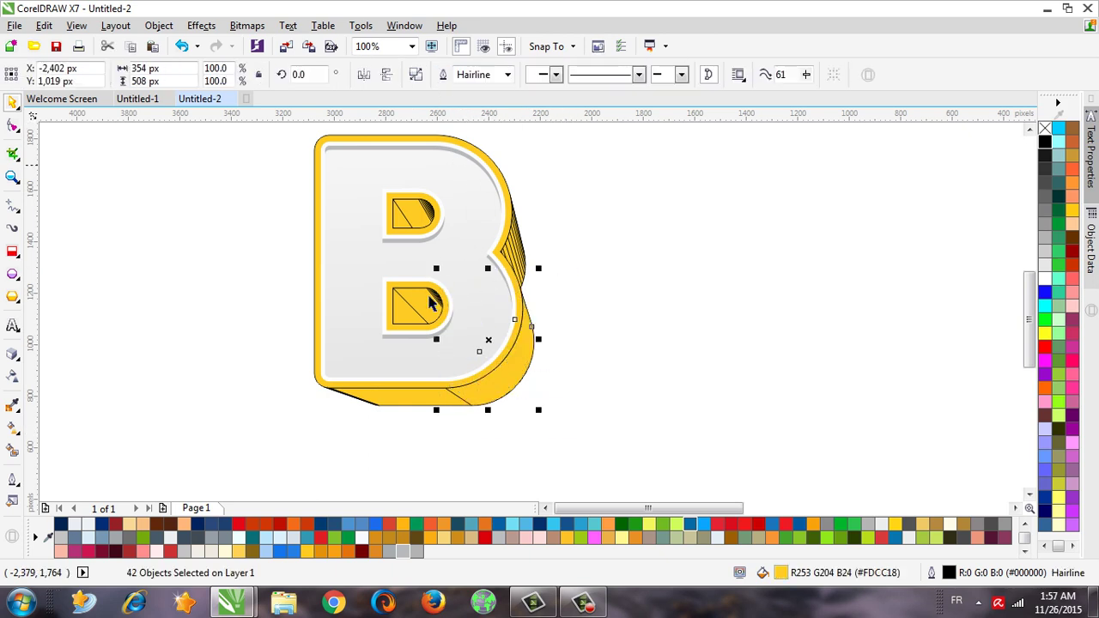
pyautogui.keyDown('shift'); pyautogui.click(418, 394); pyautogui.keyUp('shift')
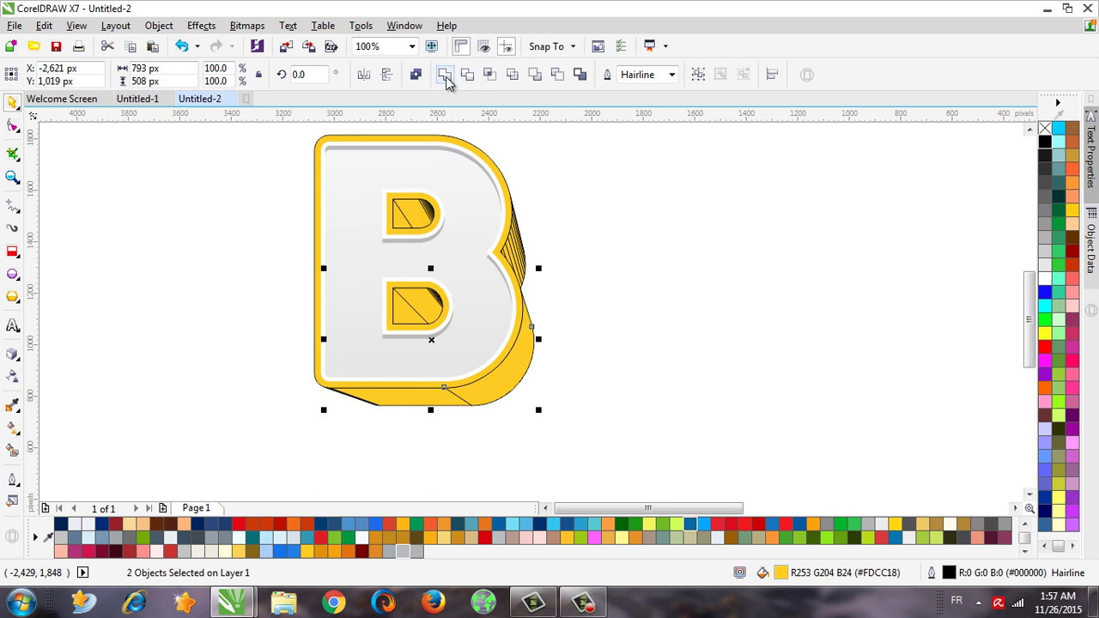
pyautogui.click(444, 75)
pyautogui.click(625, 384)
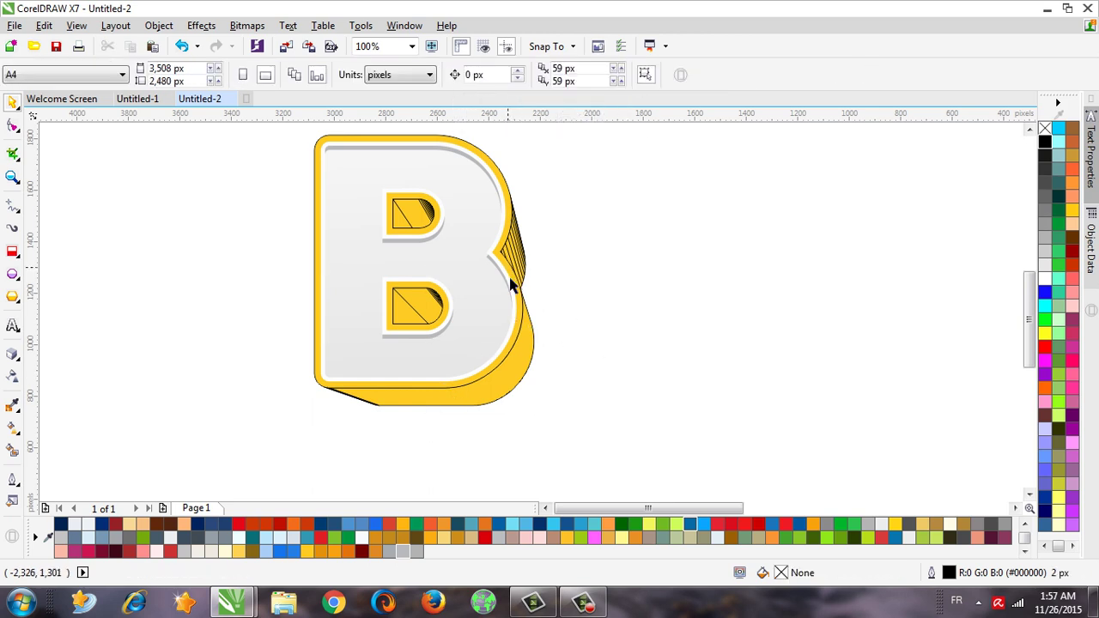
pyautogui.scroll(-2, 527, 358)
pyautogui.scroll(2, 543, 284)
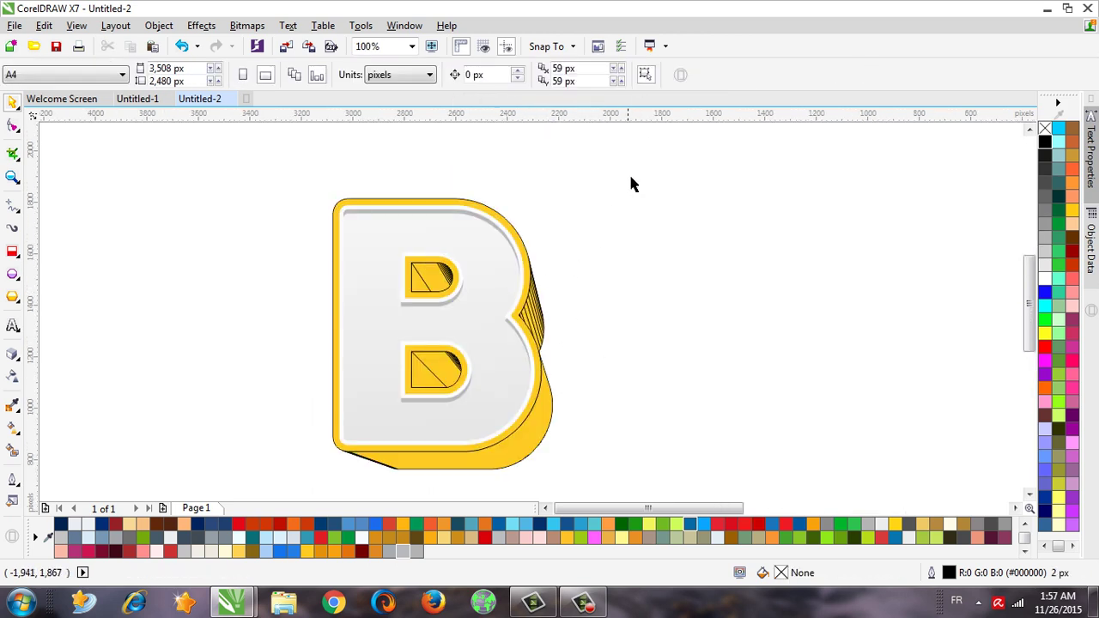
pyautogui.moveTo(460, 364); pyautogui.dragTo(460, 364)
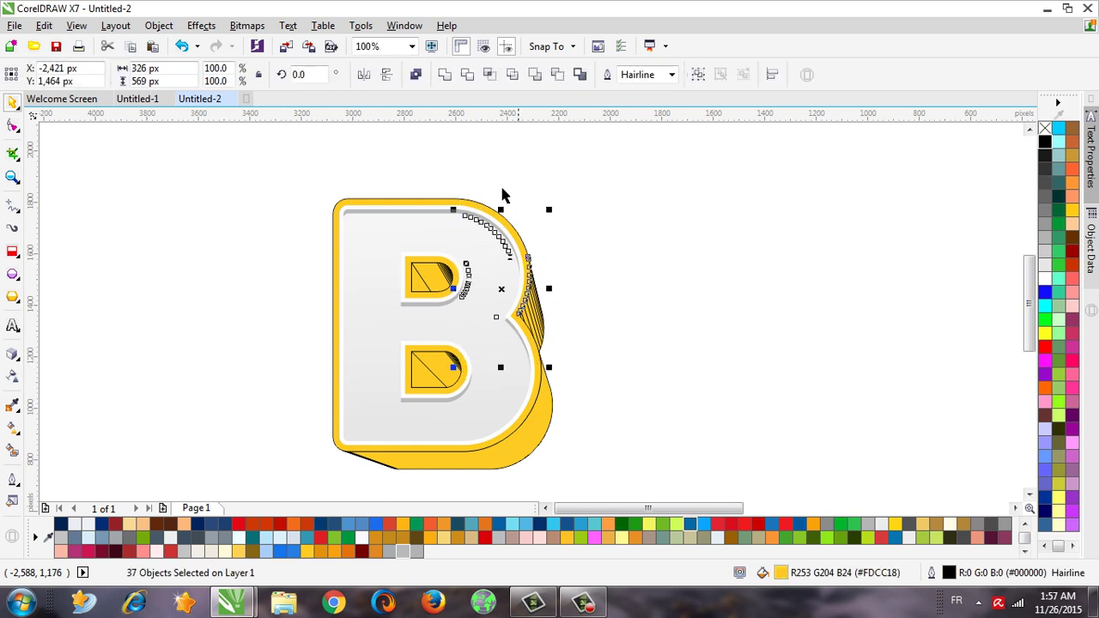
# Weld the 37 upper-right slices and the top counter's hatch slices into solid shapes.
pyautogui.click(455, 75)
pyautogui.click(216, 324)
pyautogui.scroll(1, 333, 280)
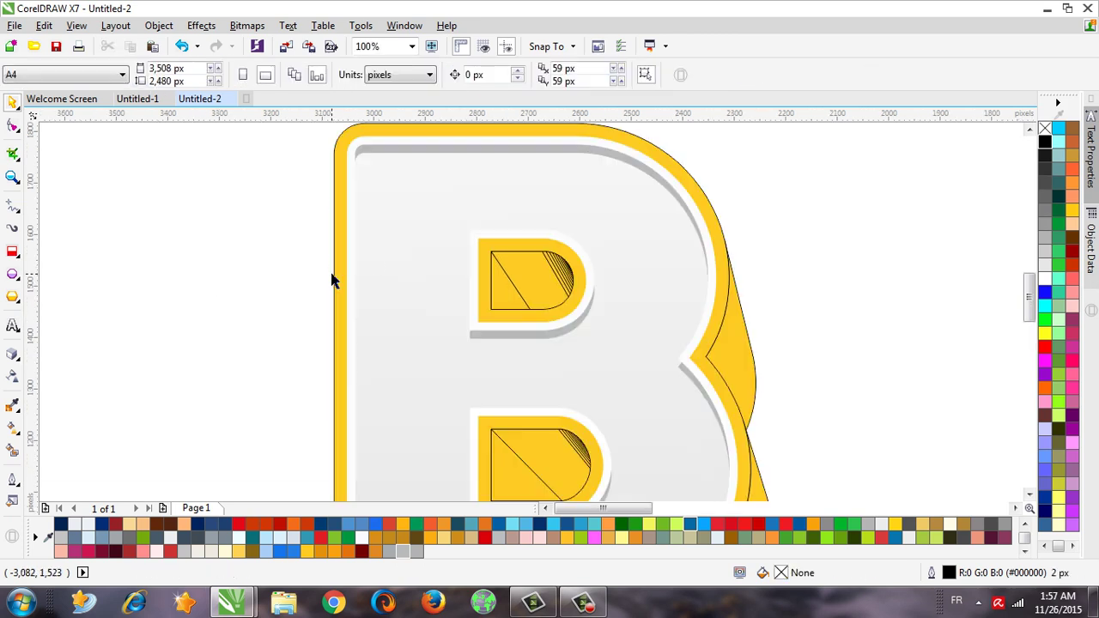
pyautogui.moveTo(596, 342); pyautogui.dragTo(596, 341)
pyautogui.click(587, 268)
pyautogui.click(295, 246)
# Select the lower counter's hatch slices and weld them together.
pyautogui.scroll(-1, 294, 246)
pyautogui.moveTo(286, 289); pyautogui.dragTo(482, 370)
pyautogui.scroll(1, 446, 369)
pyautogui.click(403, 384)
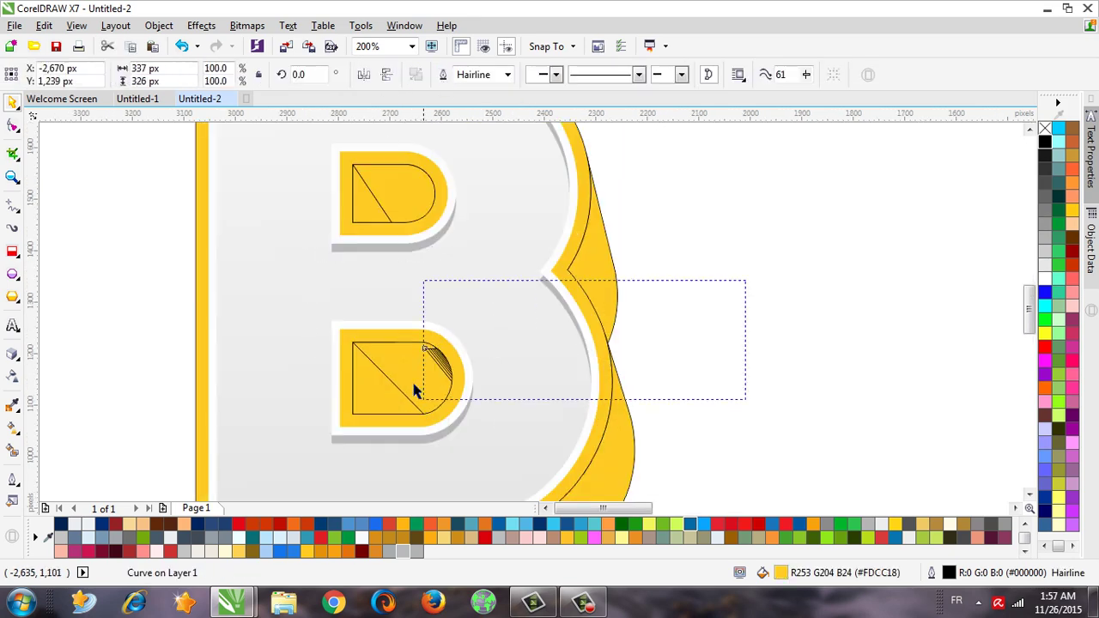
pyautogui.scroll(3, 435, 361)
pyautogui.keyDown('shift'); pyautogui.click(417, 306); pyautogui.keyUp('shift')
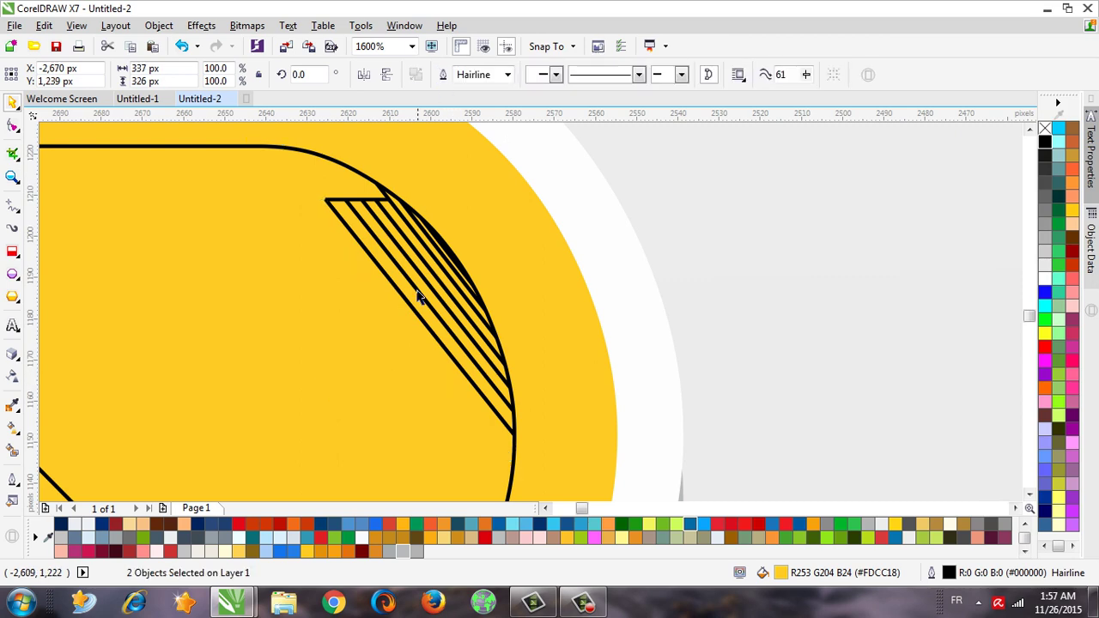
pyautogui.click(444, 75)
# Weld the remaining lower-counter hatch pieces into a single curve.
pyautogui.keyDown('shift'); pyautogui.click(393, 313); pyautogui.keyUp('shift')
pyautogui.click(444, 75)
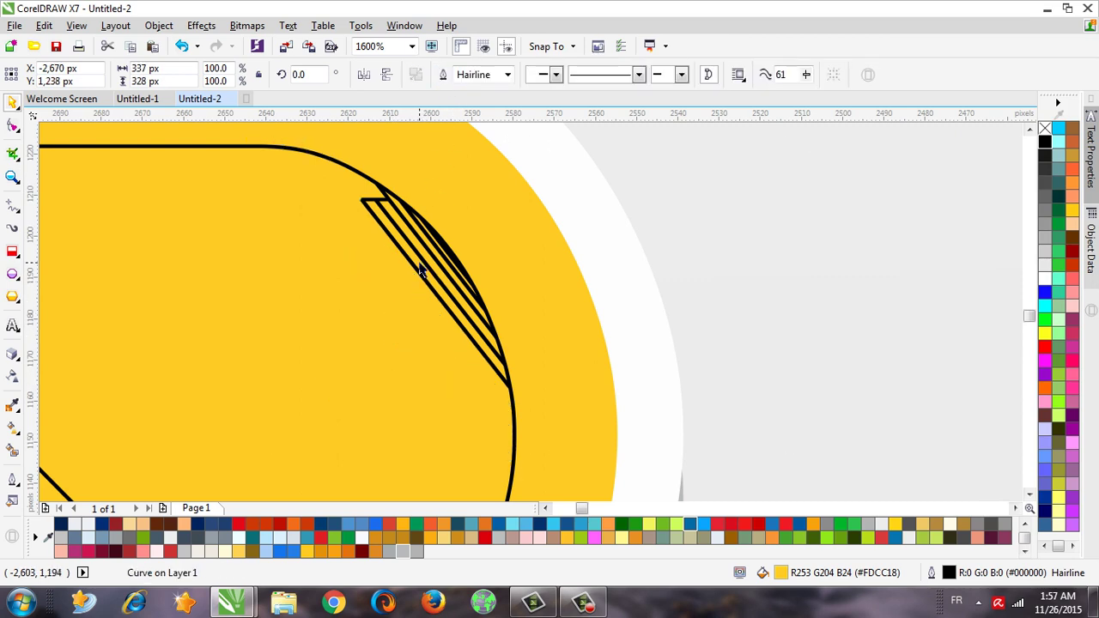
pyautogui.keyDown('shift'); pyautogui.click(421, 268); pyautogui.keyUp('shift')
pyautogui.click(444, 76)
pyautogui.scroll(2, 418, 233)
pyautogui.keyDown('shift'); pyautogui.click(300, 324); pyautogui.keyUp('shift')
pyautogui.click(444, 76)
pyautogui.click(318, 300)
# Select the leftover sliver curves, undoing an accidental move of one.
pyautogui.click(456, 245)
pyautogui.click(456, 269)
pyautogui.click(447, 249)
pyautogui.press('Escape')
pyautogui.scroll(-4, 821, 186)
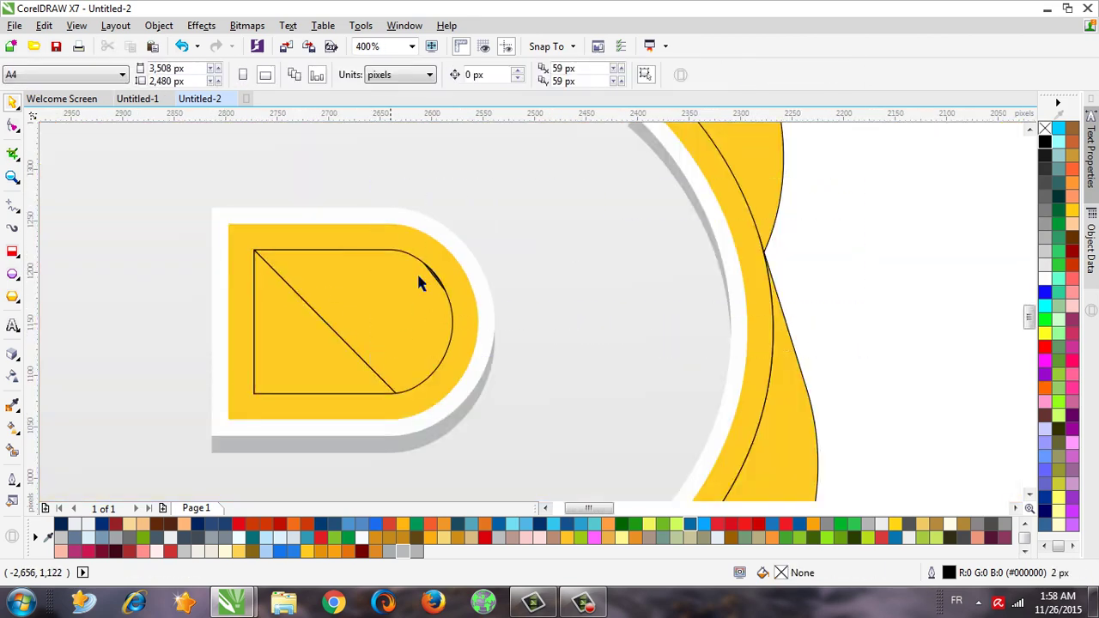
pyautogui.moveTo(335, 365); pyautogui.dragTo(336, 354)
pyautogui.scroll(2, 425, 269)
pyautogui.scroll(4, 679, 234)
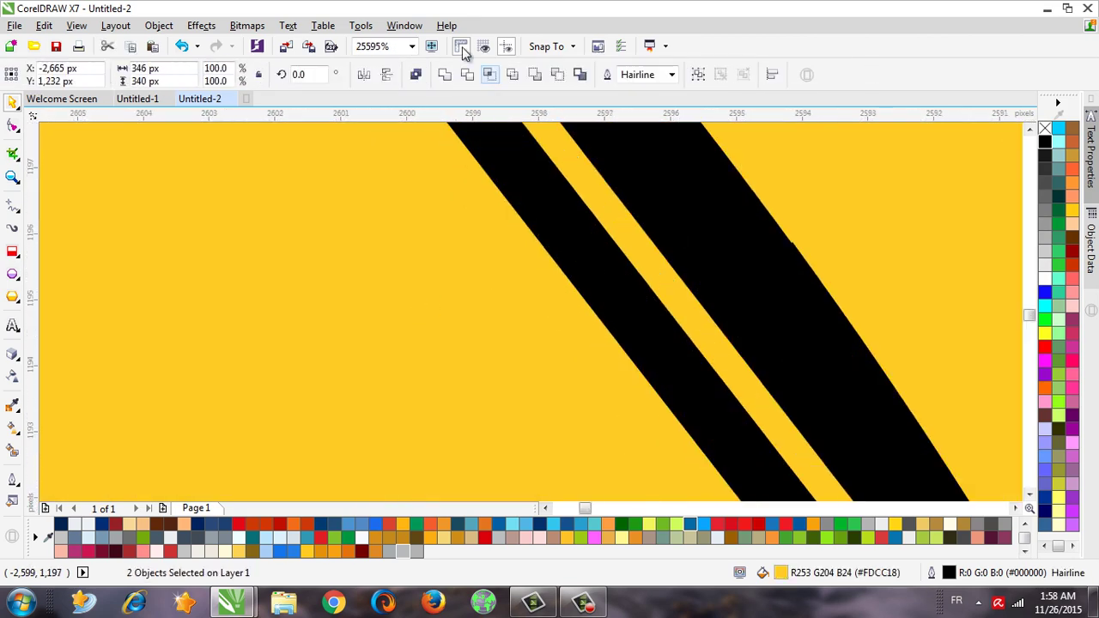
pyautogui.click(399, 250)
pyautogui.scroll(-1, 399, 250)
pyautogui.scroll(1, 414, 241)
pyautogui.moveTo(454, 232); pyautogui.dragTo(377, 231)
pyautogui.hotkey('ctrl', 'z')
pyautogui.press('Escape')
# Try deleting part of the black counter curve, then restore it with undo.
pyautogui.click(532, 343)
pyautogui.press('Escape')
pyautogui.keyDown('shift'); pyautogui.click(518, 326); pyautogui.keyUp('shift')
pyautogui.press('Delete')
pyautogui.click(412, 184)
pyautogui.hotkey('ctrl', 'z')
pyautogui.scroll(-5, 409, 263)
pyautogui.scroll(-1, 233, 312)
pyautogui.press('Escape')
# Undo the last sliver curve edit and reselect the lower counter's pieces.
pyautogui.scroll(2, 433, 287)
pyautogui.scroll(2, 468, 390)
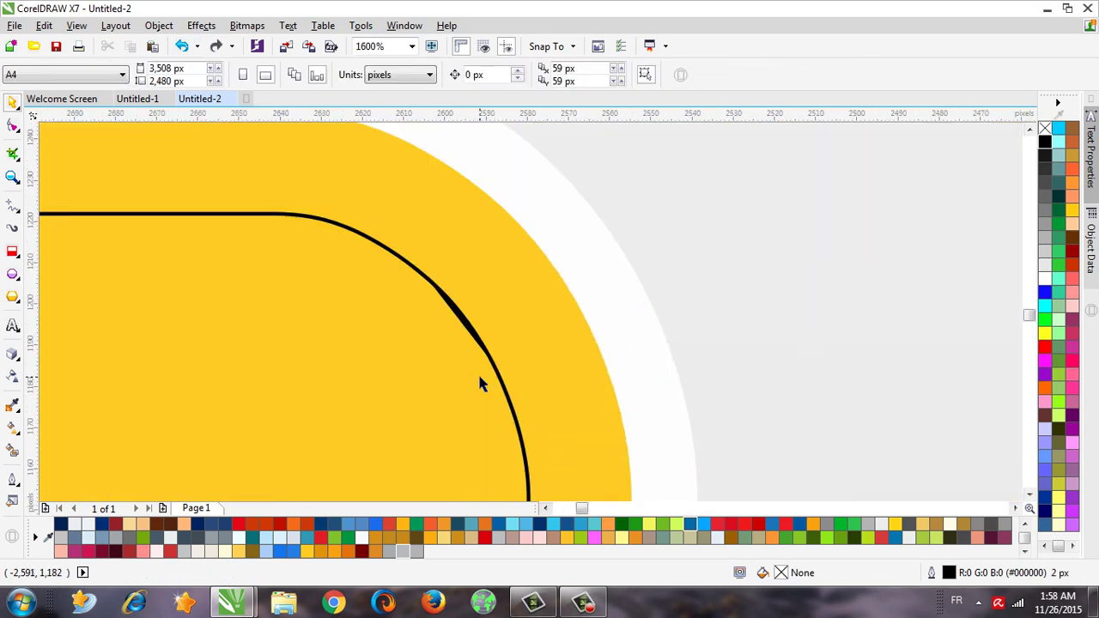
pyautogui.scroll(-3, 464, 373)
pyautogui.scroll(-1, 429, 362)
pyautogui.scroll(4, 446, 359)
pyautogui.scroll(2, 480, 352)
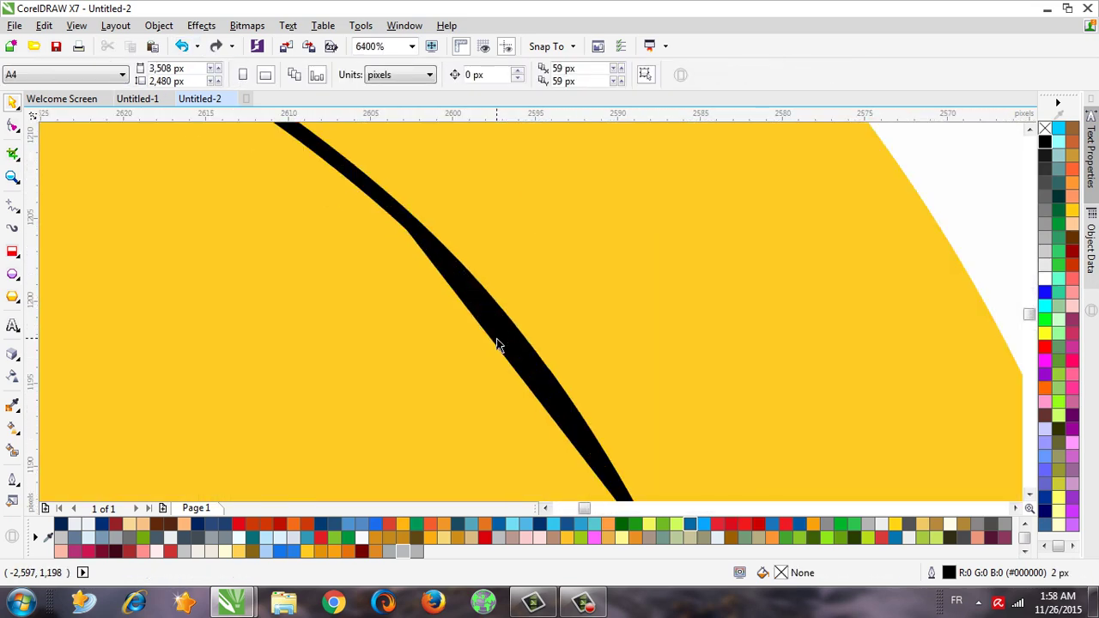
pyautogui.click(399, 356)
pyautogui.click(181, 46)
pyautogui.scroll(-1, 469, 366)
pyautogui.scroll(-2, 473, 351)
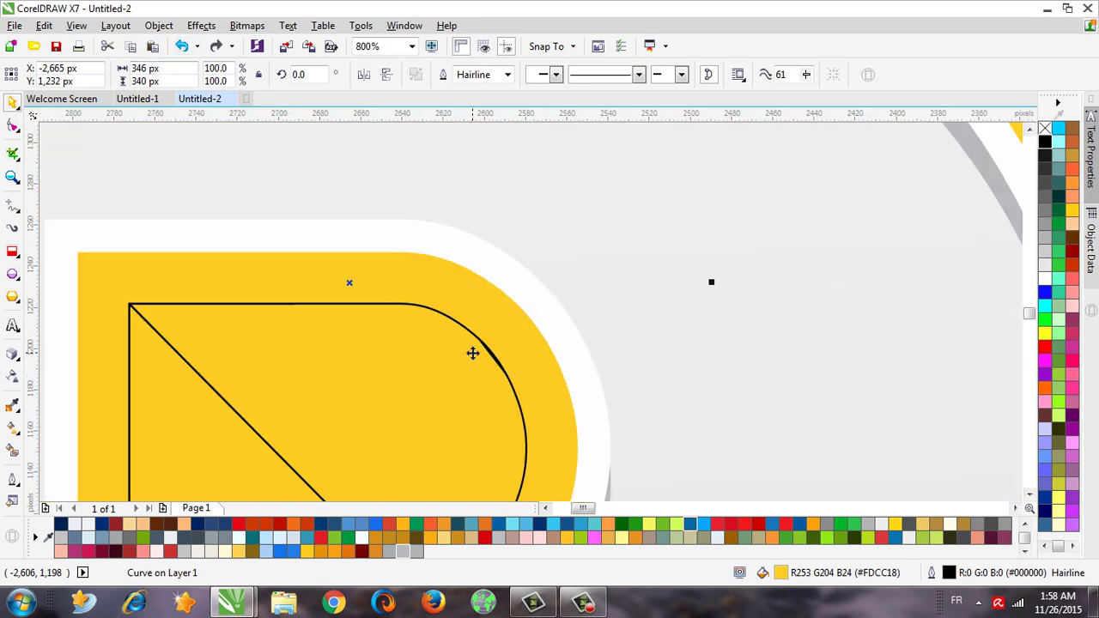
pyautogui.scroll(-2, 471, 363)
pyautogui.scroll(-1, 472, 363)
pyautogui.press('Escape')
pyautogui.moveTo(448, 434); pyautogui.dragTo(448, 433)
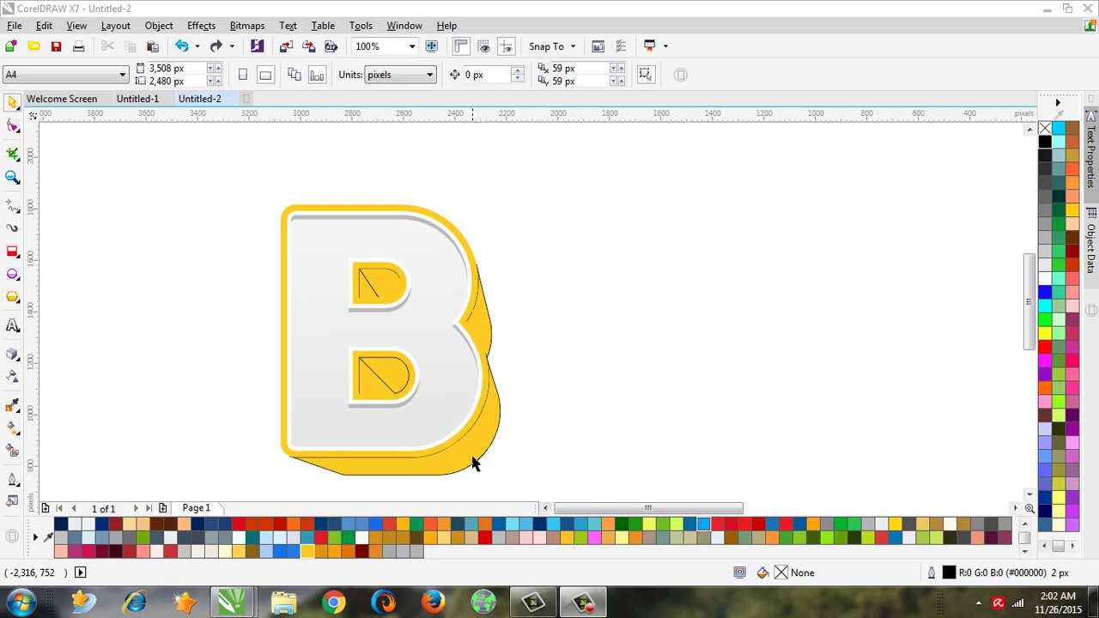
# Fill the B's outer rim with a diagonal linear gradient from yellow to orange.
pyautogui.click(473, 464)
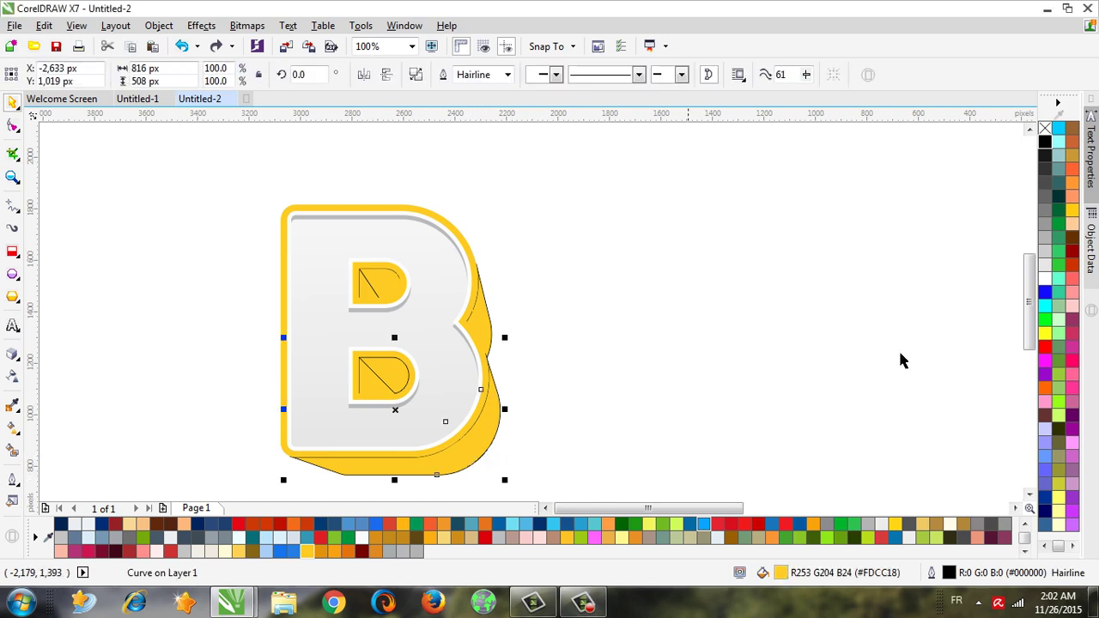
pyautogui.scroll(-1, 1034, 343)
pyautogui.click(711, 417)
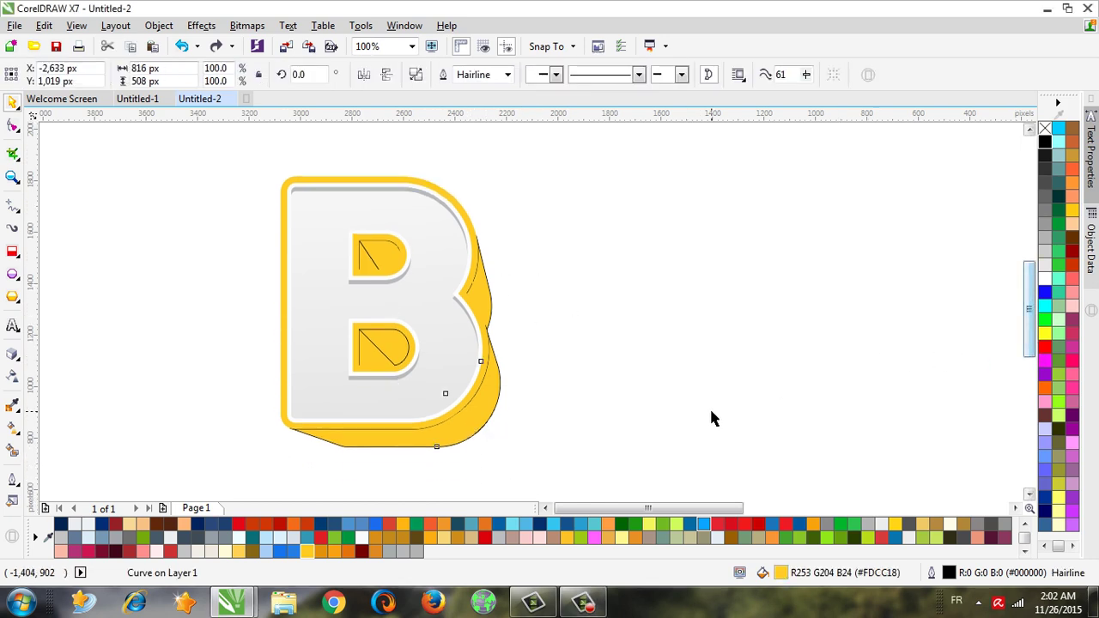
pyautogui.click(335, 184)
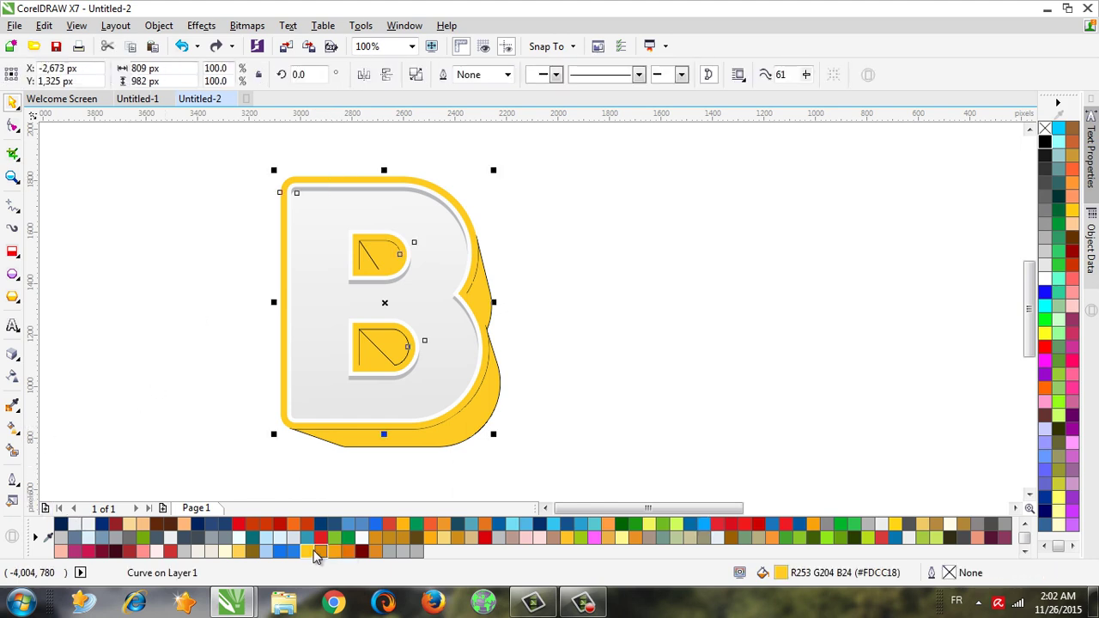
pyautogui.click(308, 552)
pyautogui.click(15, 427)
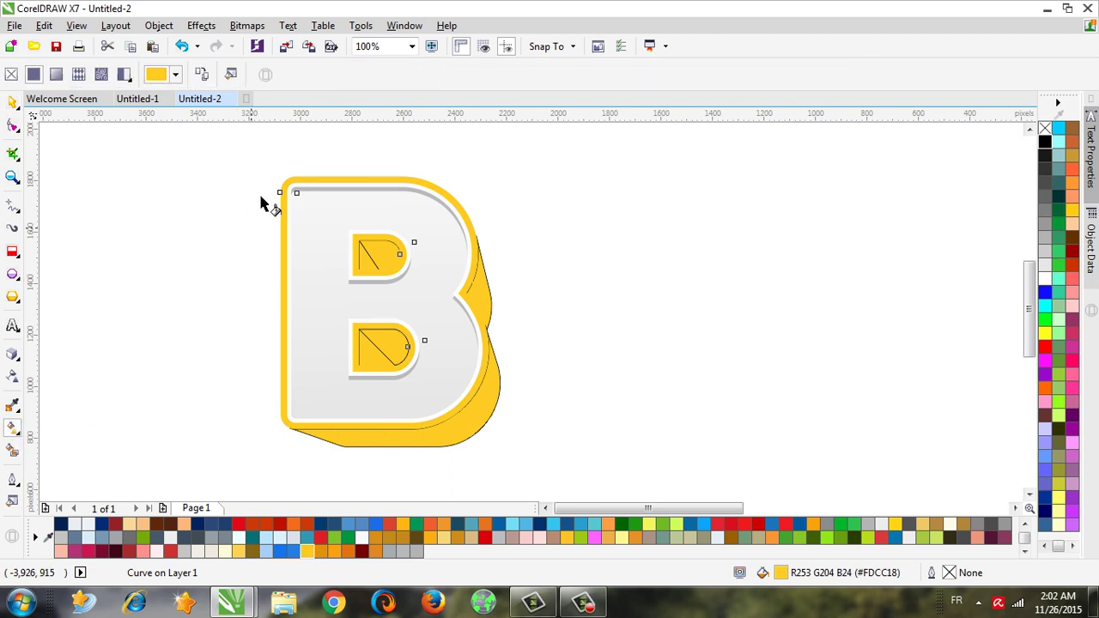
pyautogui.moveTo(290, 190); pyautogui.dragTo(448, 409)
pyautogui.click(335, 551)
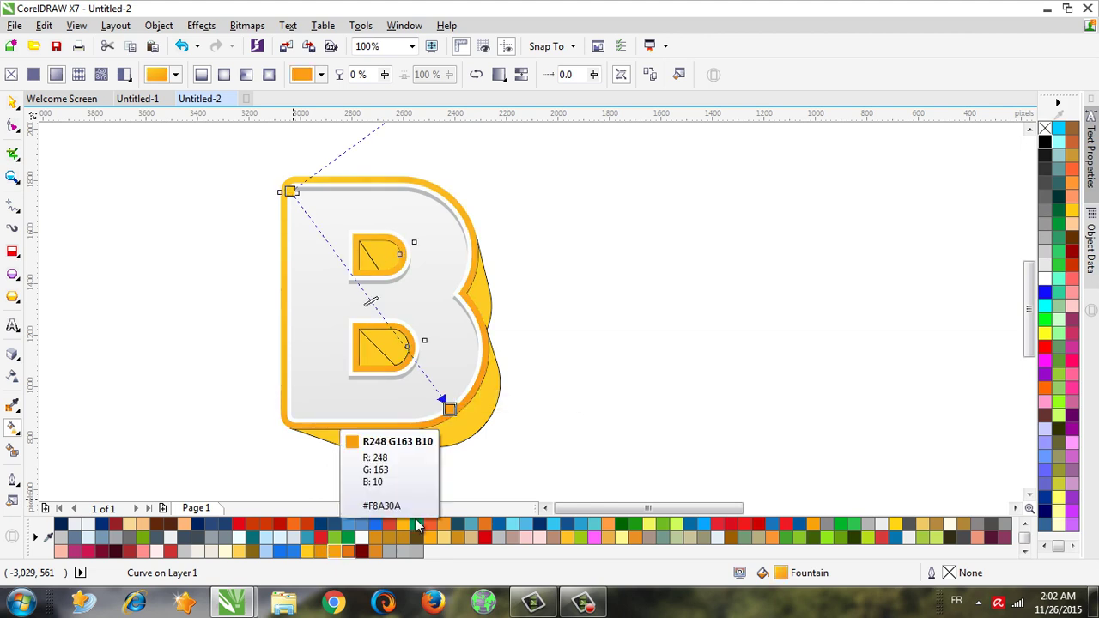
pyautogui.click(483, 427)
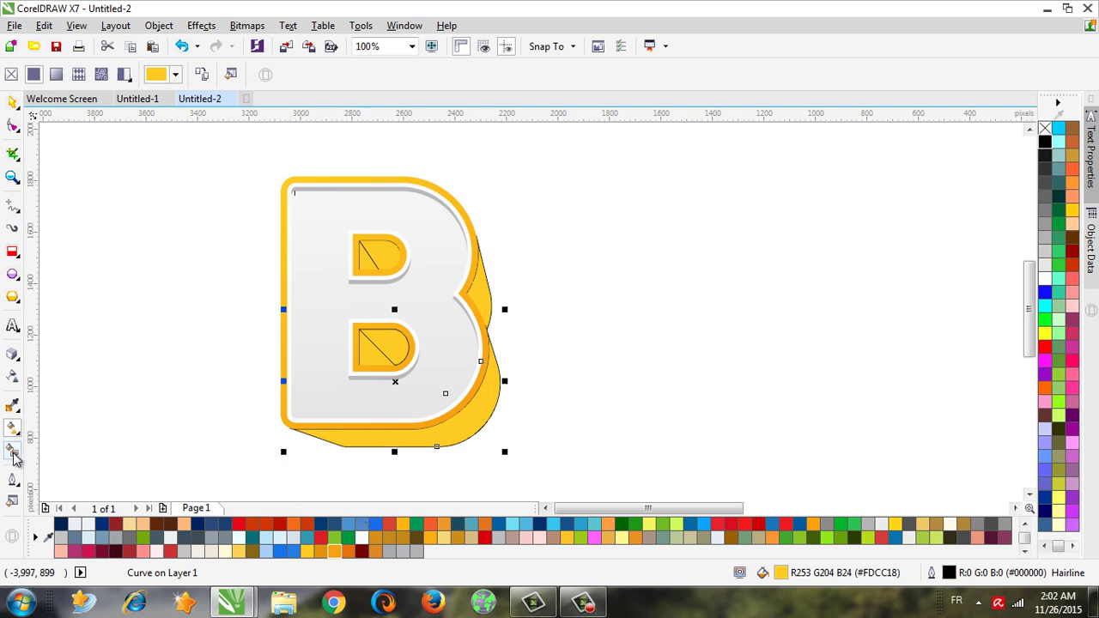
# Lay a linear gradient across the back shape with orange ends and two dark red stops.
pyautogui.moveTo(334, 442); pyautogui.dragTo(504, 413)
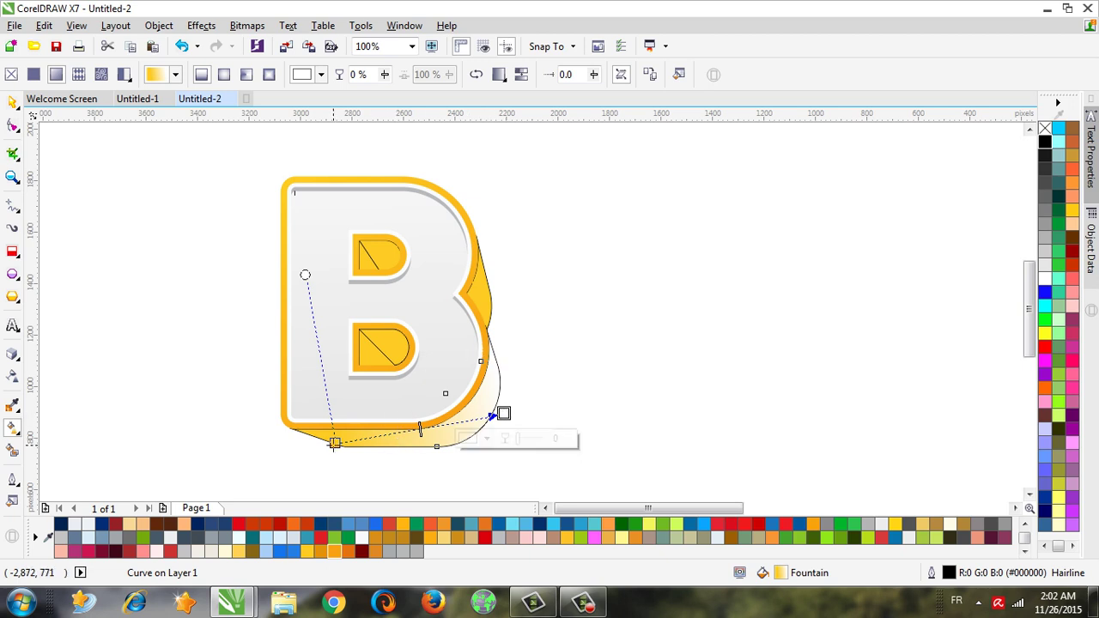
pyautogui.moveTo(334, 442); pyautogui.dragTo(314, 436)
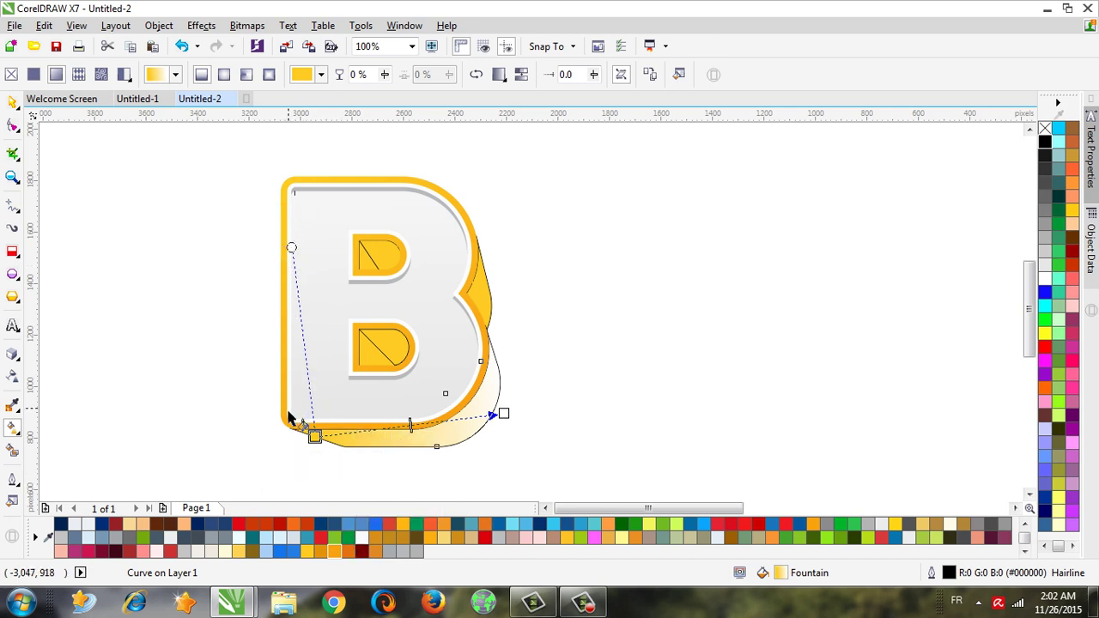
pyautogui.click(350, 552)
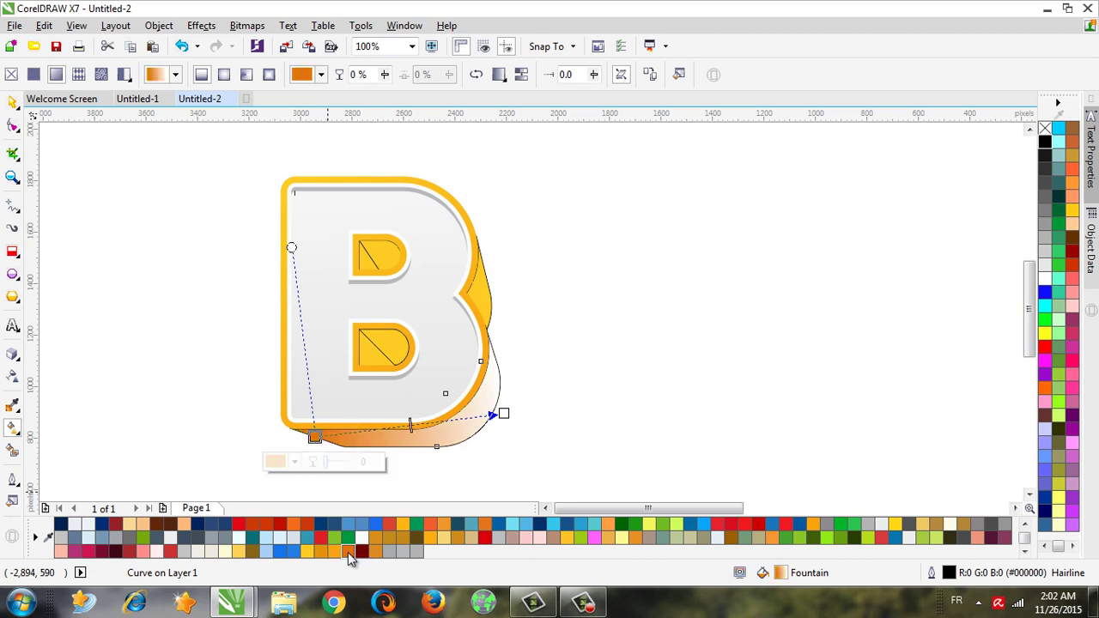
pyautogui.moveTo(504, 421); pyautogui.dragTo(503, 416)
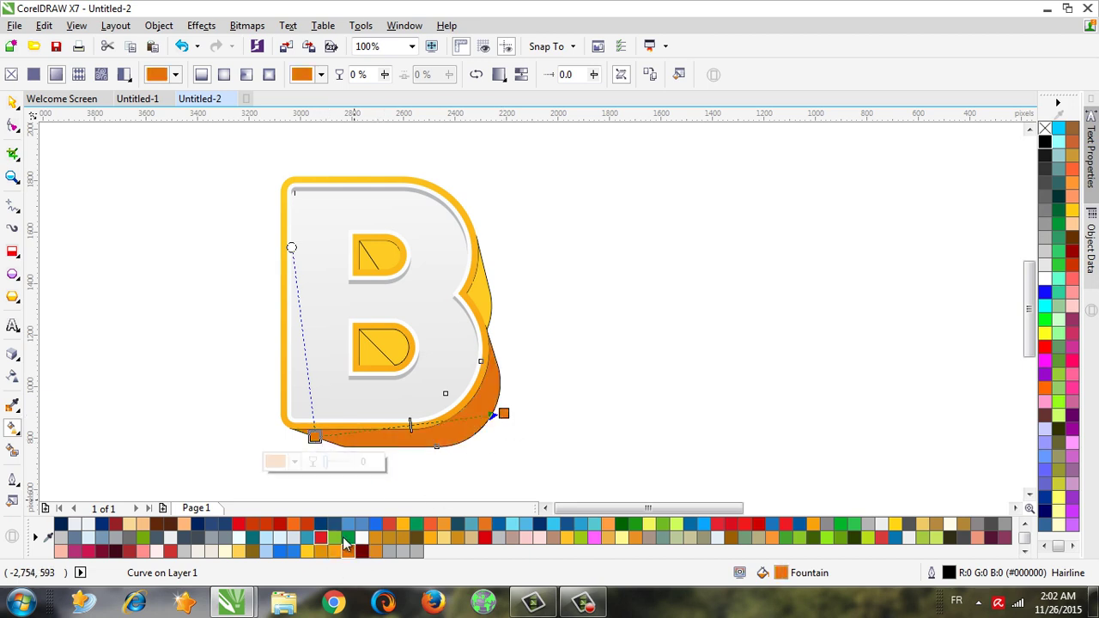
pyautogui.moveTo(410, 425); pyautogui.dragTo(438, 421)
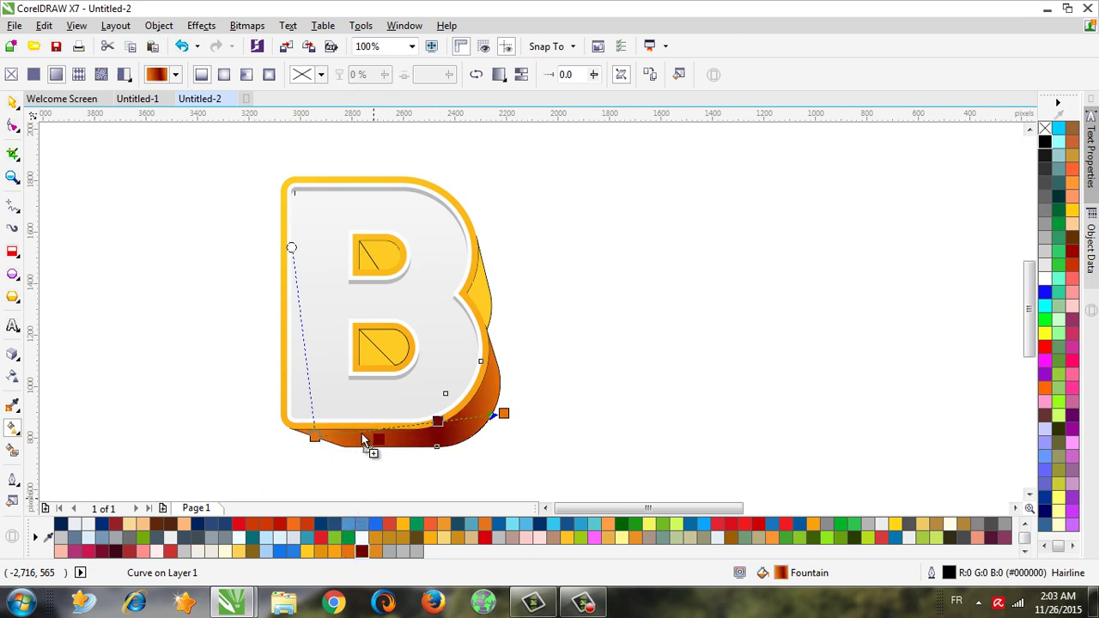
pyautogui.moveTo(346, 436); pyautogui.dragTo(340, 445)
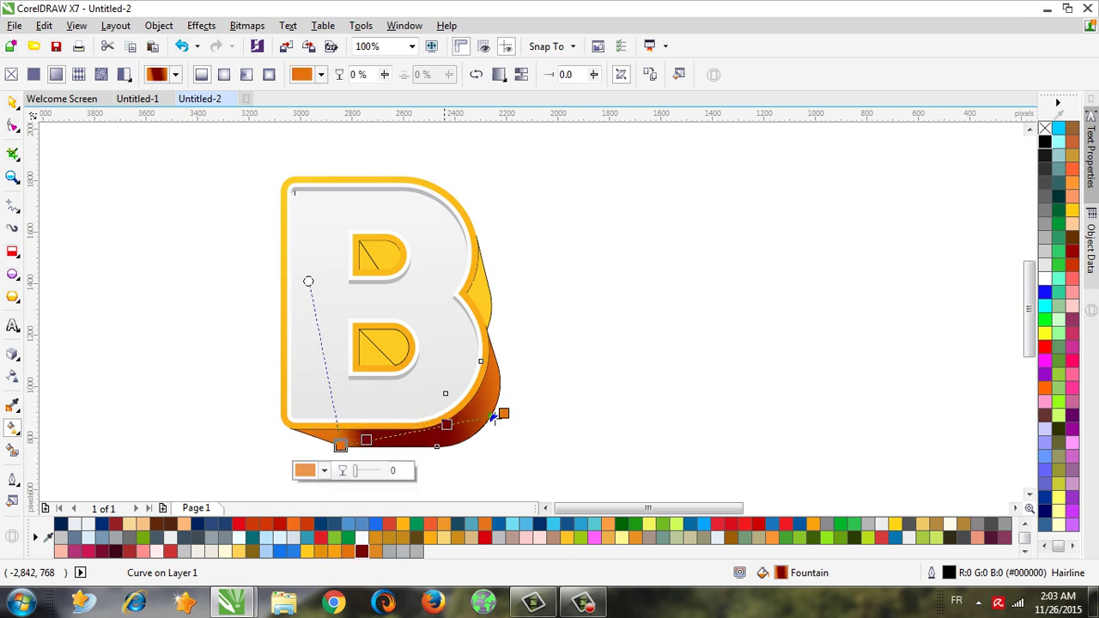
# Reposition the gradient's end points and dark red stops so it deepens toward the lower left.
pyautogui.moveTo(504, 413); pyautogui.dragTo(464, 393)
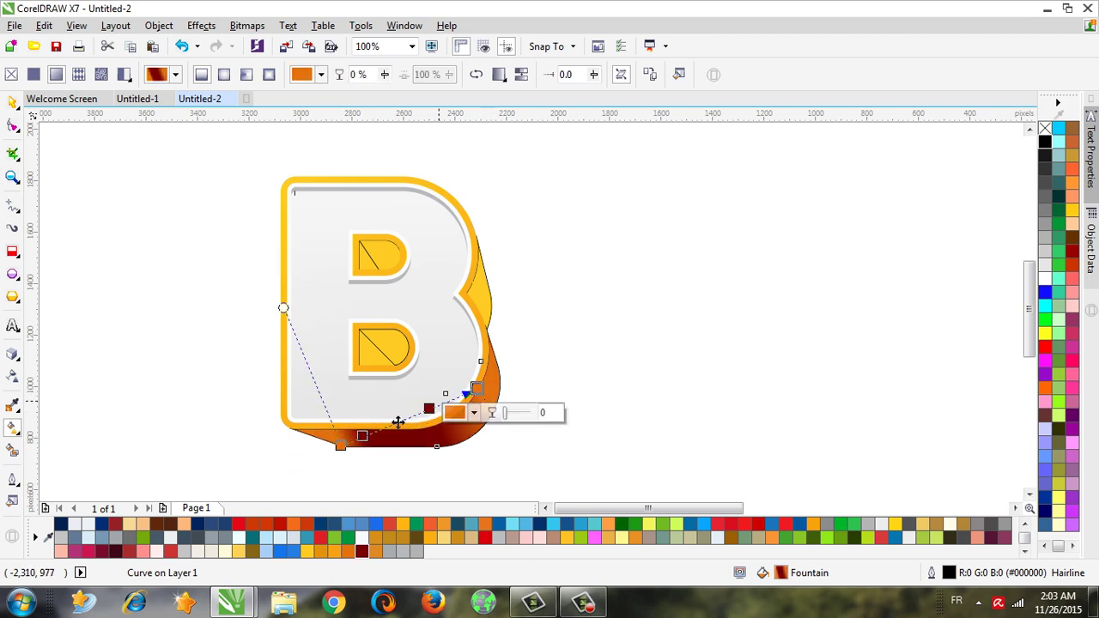
pyautogui.click(305, 451)
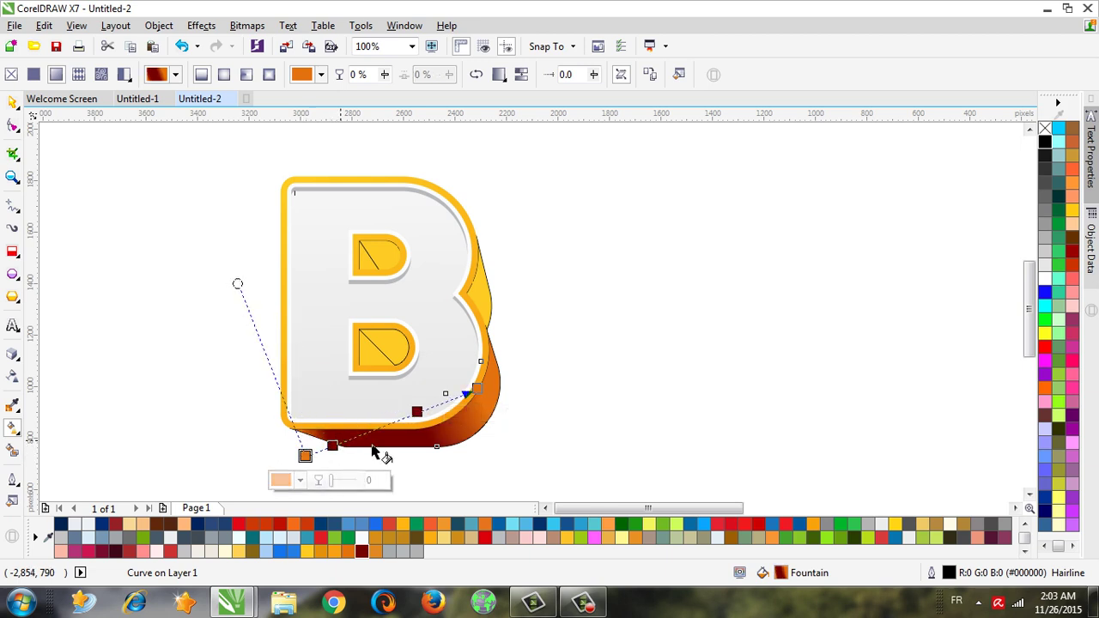
pyautogui.moveTo(315, 464)
pyautogui.mouseDown()
pyautogui.moveTo(354, 478)
pyautogui.moveTo(299, 449)
pyautogui.moveTo(283, 476)
pyautogui.mouseUp()
pyautogui.moveTo(474, 391)
pyautogui.mouseDown()
pyautogui.moveTo(402, 386)
pyautogui.moveTo(413, 381)
pyautogui.mouseUp()
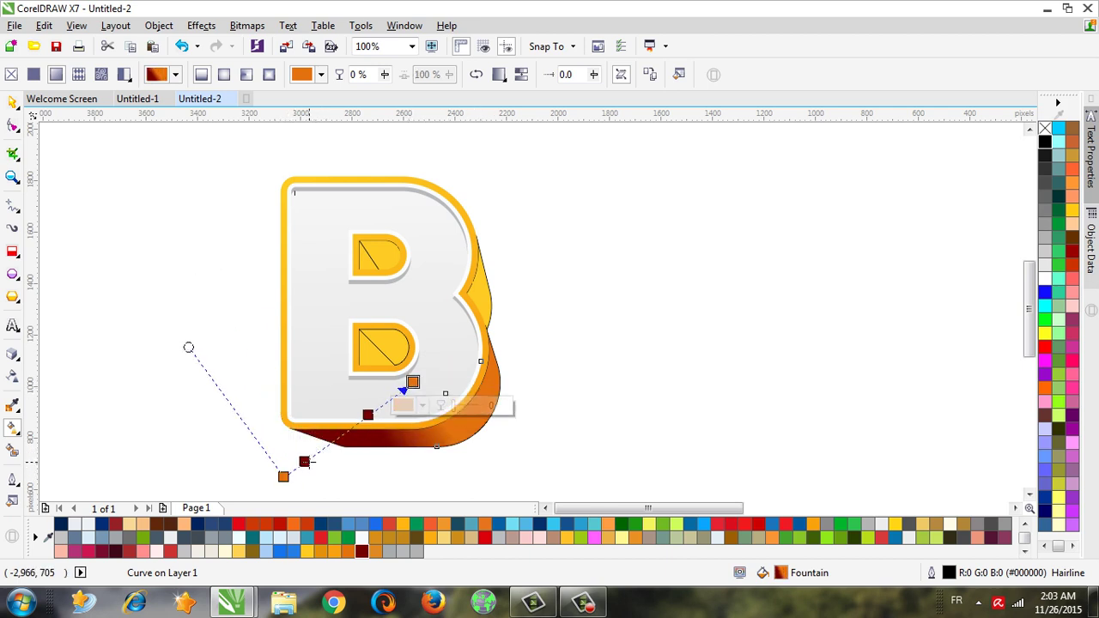
pyautogui.moveTo(303, 462); pyautogui.dragTo(342, 433)
pyautogui.moveTo(283, 477); pyautogui.dragTo(318, 457)
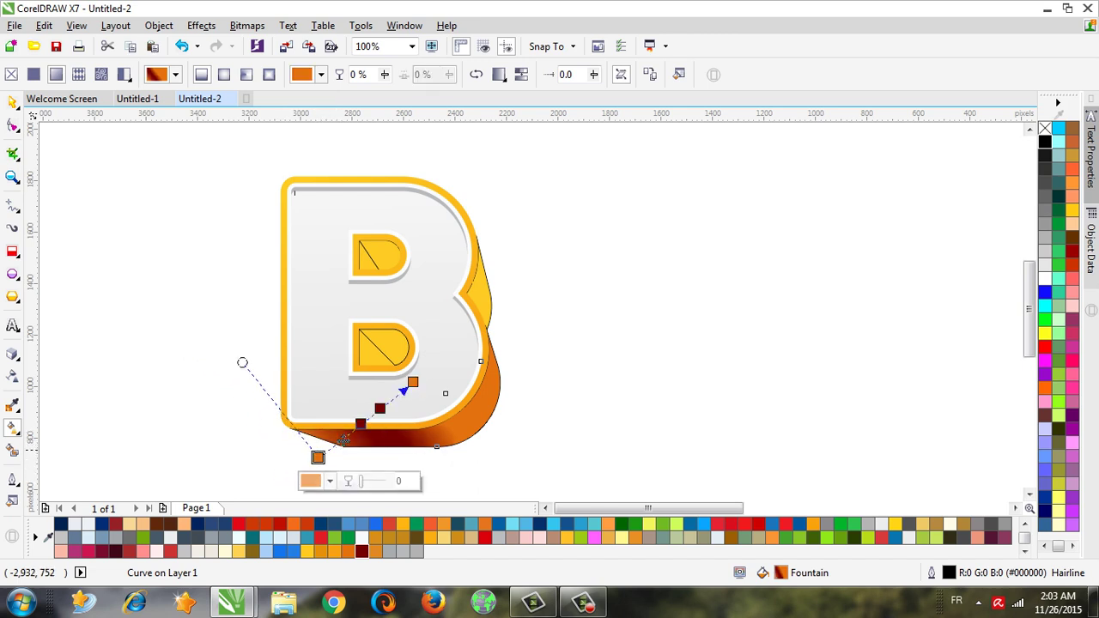
pyautogui.click(348, 435)
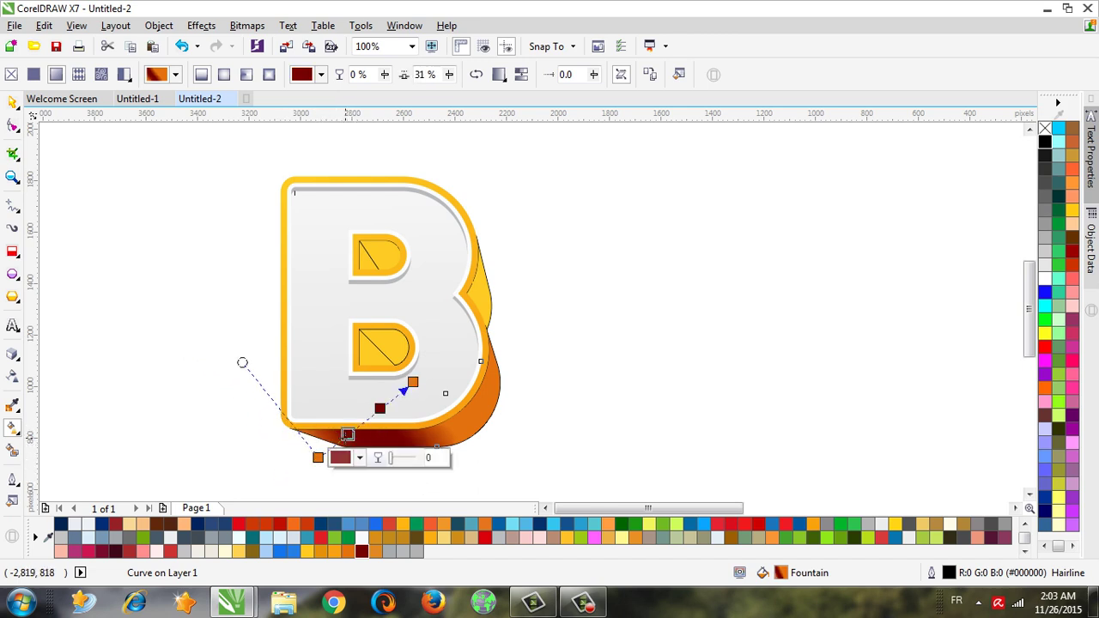
pyautogui.press('space')
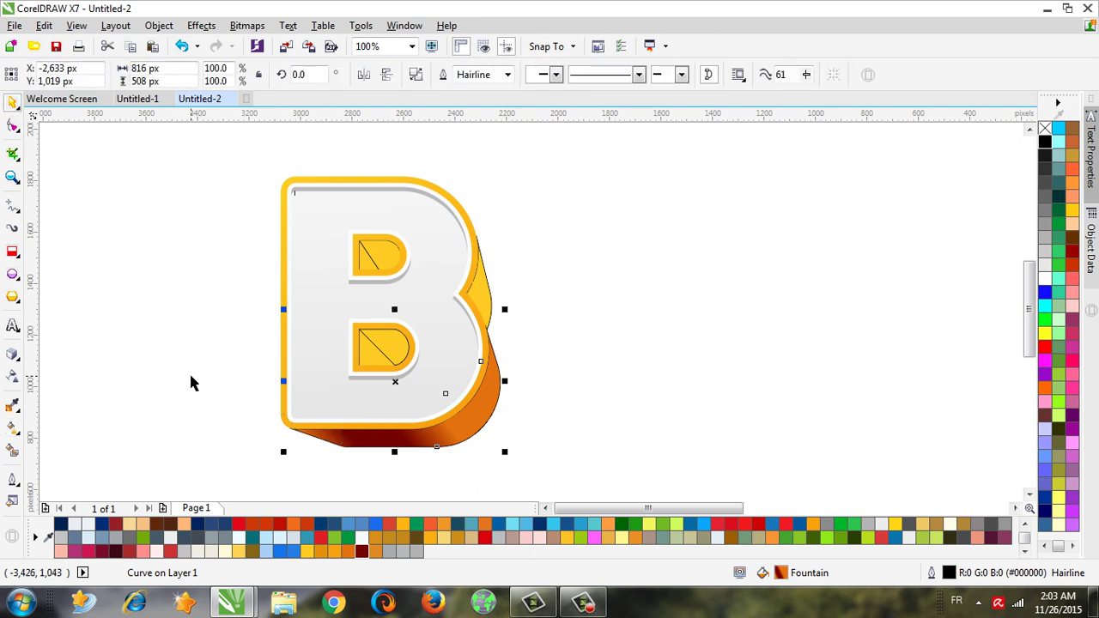
# Copy the extrusion's orange gradient onto the small upper-right yellow piece with the Attributes Eyedropper.
pyautogui.click(11, 422)
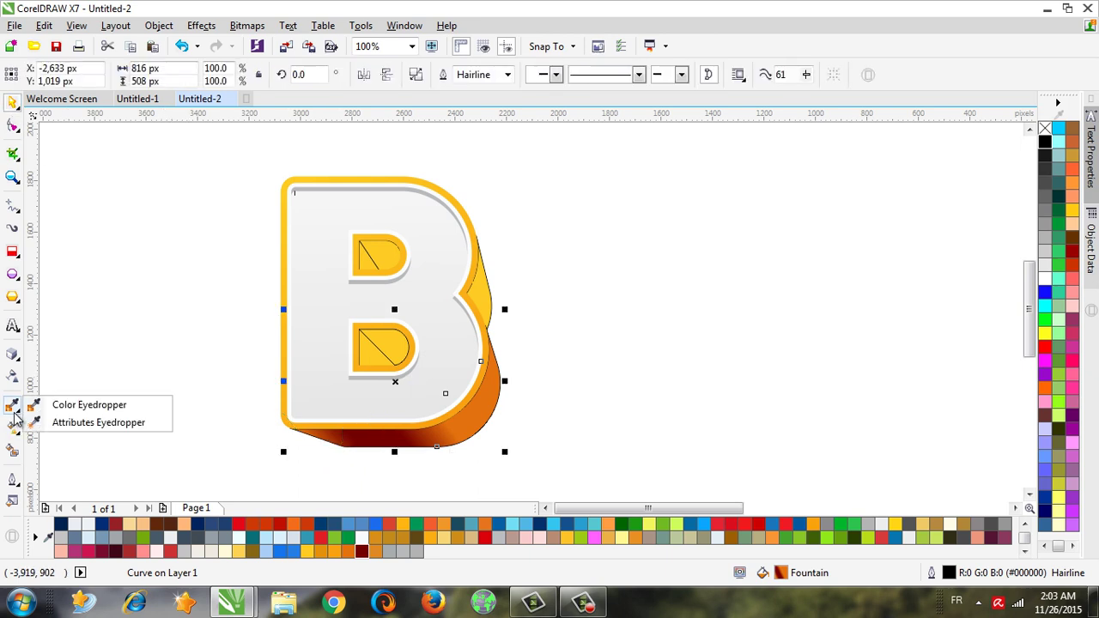
pyautogui.click(60, 420)
pyautogui.click(479, 412)
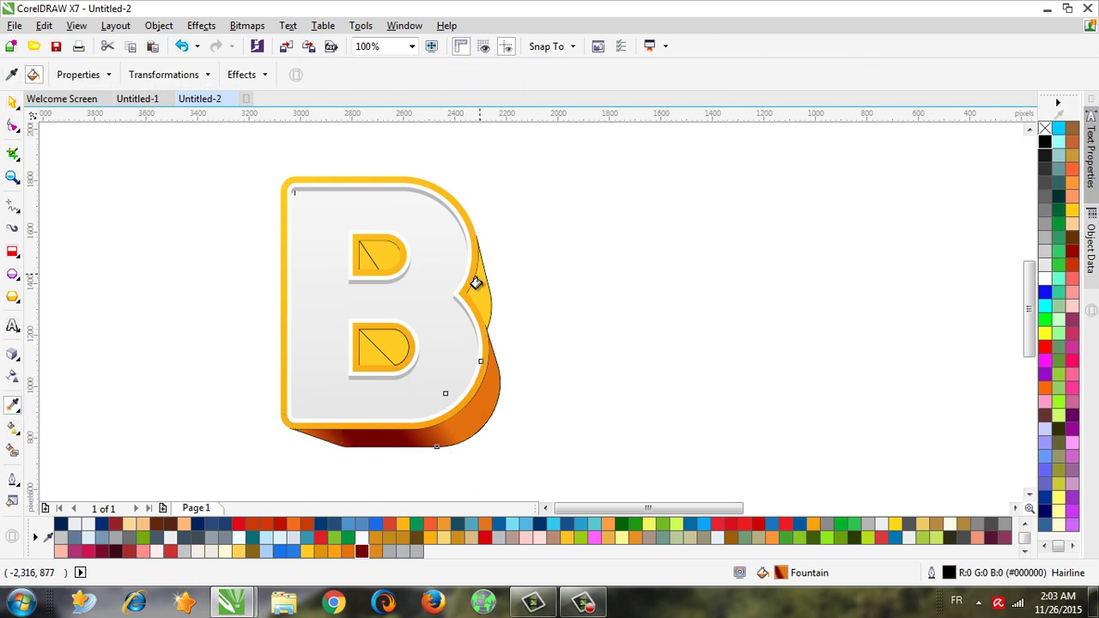
pyautogui.click(477, 287)
pyautogui.click(12, 101)
pyautogui.click(452, 318)
pyautogui.keyDown('shift'); pyautogui.click(482, 279); pyautogui.keyUp('shift')
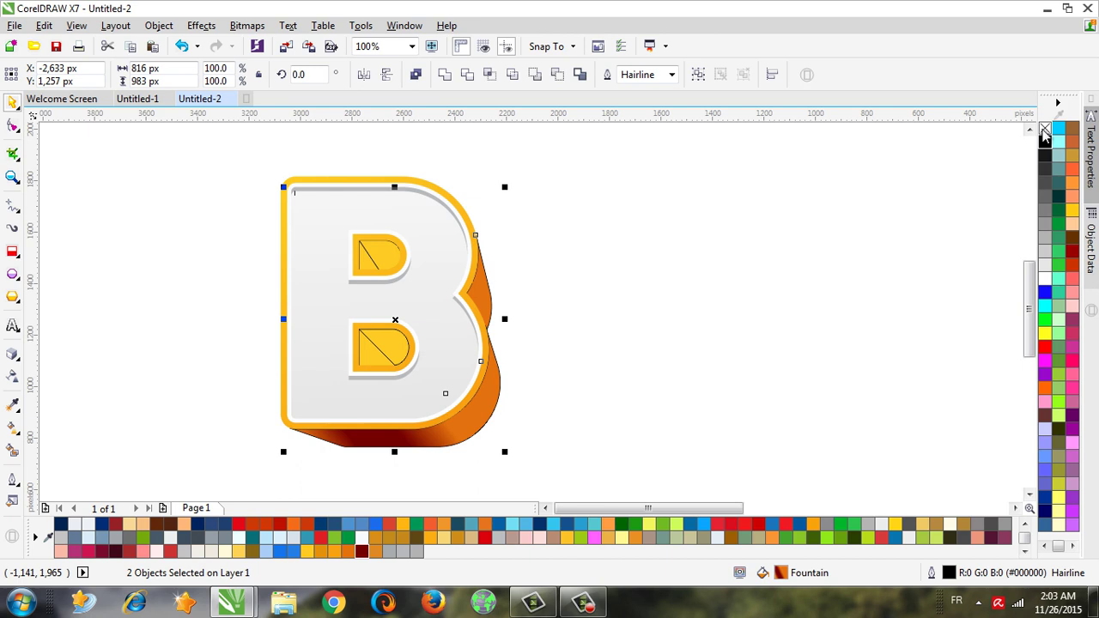
# Fill both counter shapes and their inner triangles with orange.
pyautogui.click(1045, 131)
pyautogui.click(386, 262)
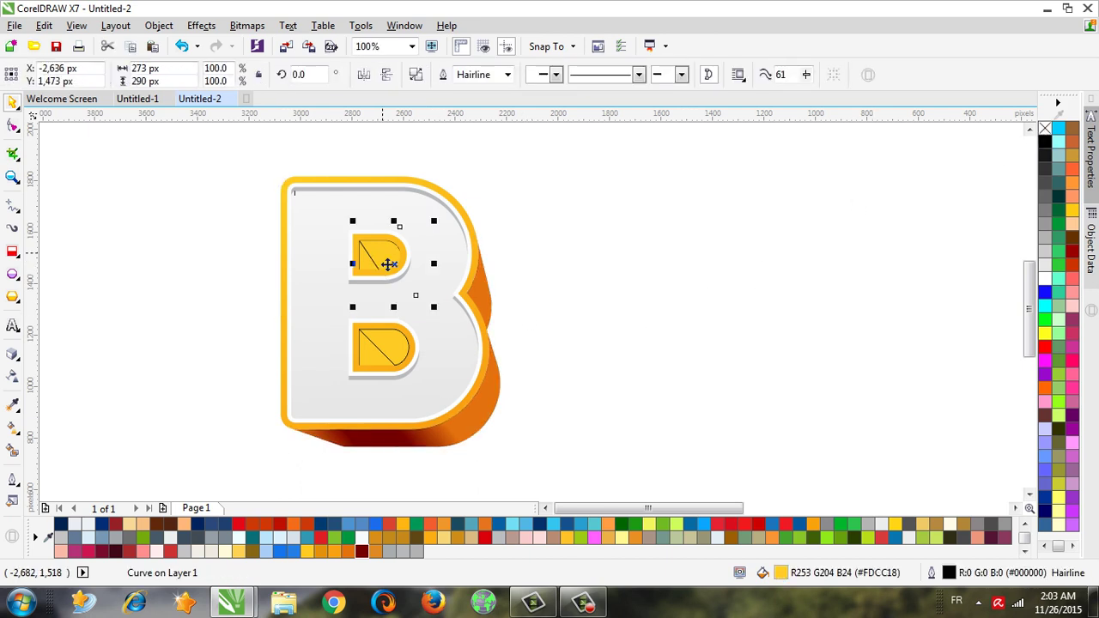
pyautogui.keyDown('shift'); pyautogui.click(389, 344); pyautogui.keyUp('shift')
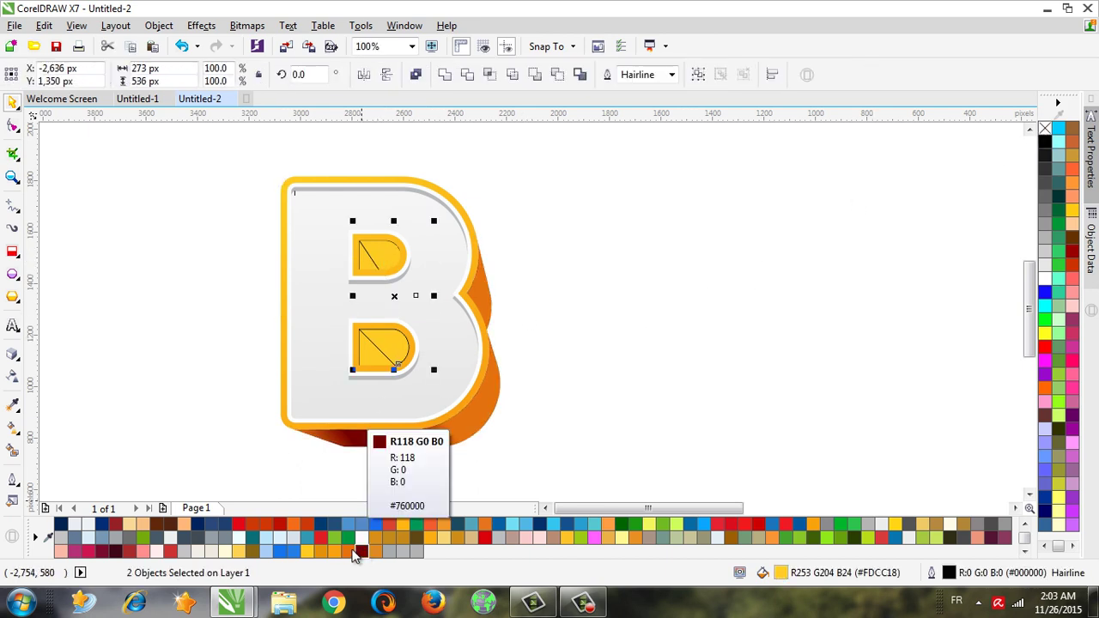
pyautogui.click(348, 550)
pyautogui.click(365, 341)
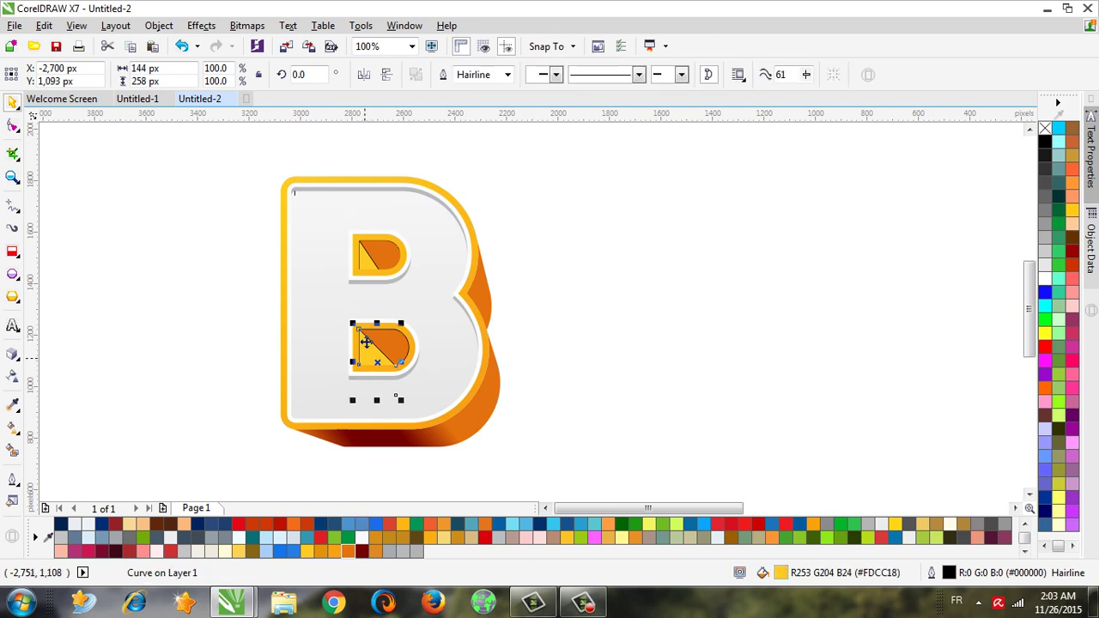
pyautogui.keyDown('shift'); pyautogui.click(365, 268); pyautogui.keyUp('shift')
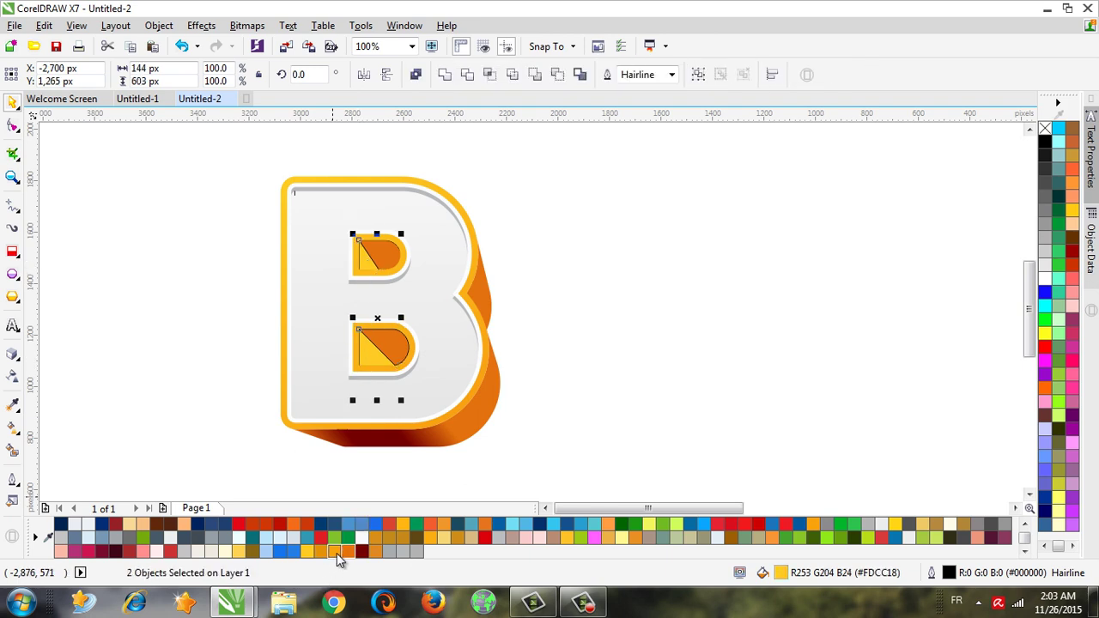
pyautogui.click(338, 553)
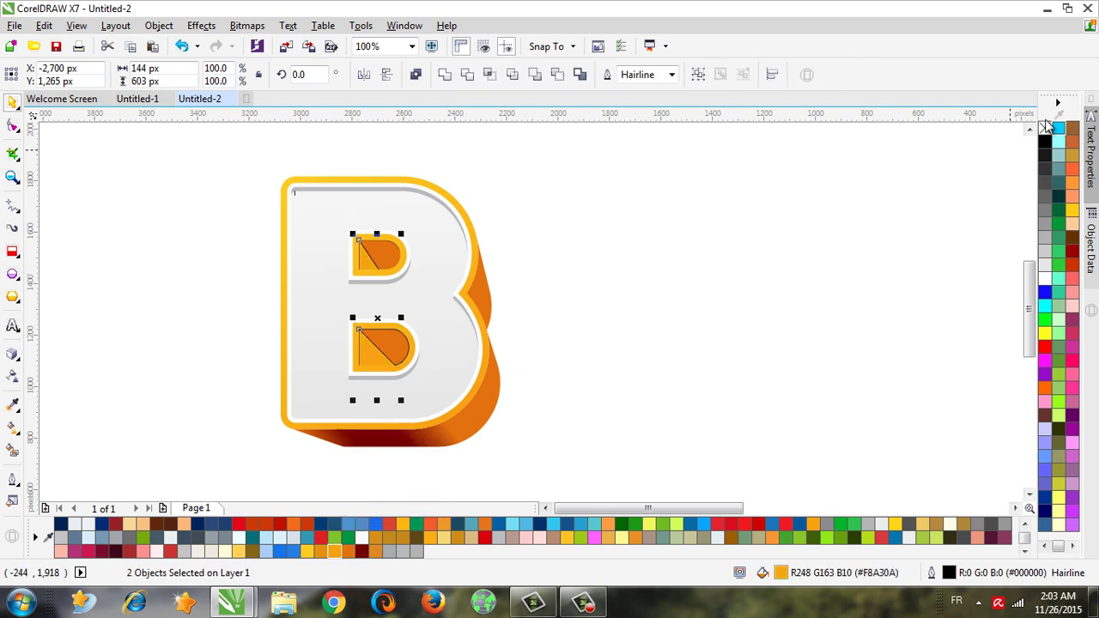
pyautogui.press('Escape')
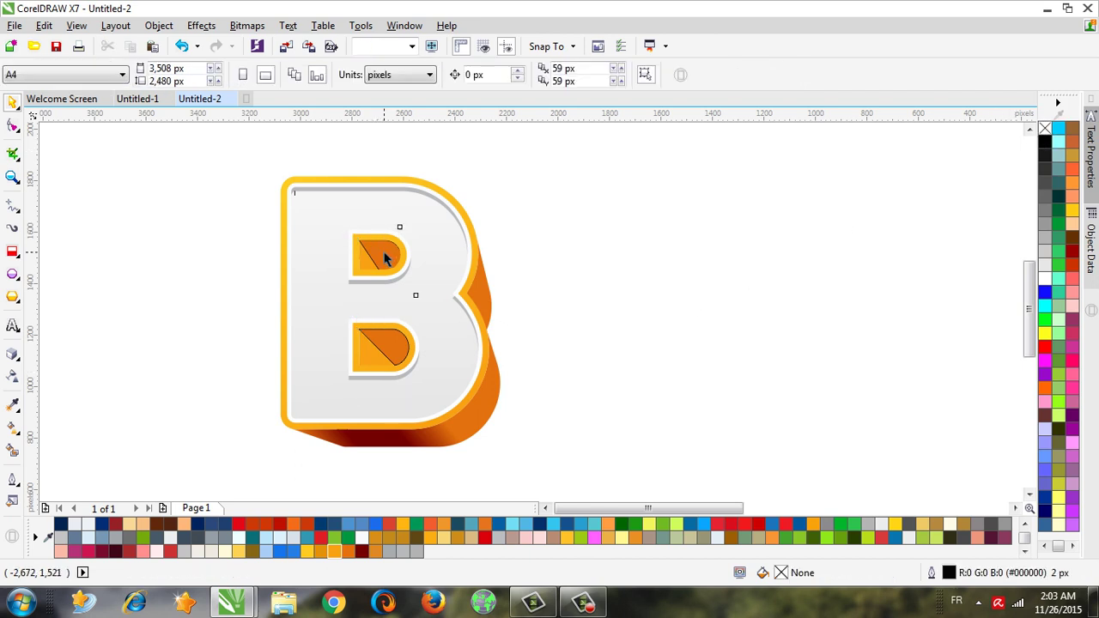
# Remove the outlines from the two counter triangles.
pyautogui.click(386, 256)
pyautogui.keyDown('shift'); pyautogui.click(397, 356); pyautogui.keyUp('shift')
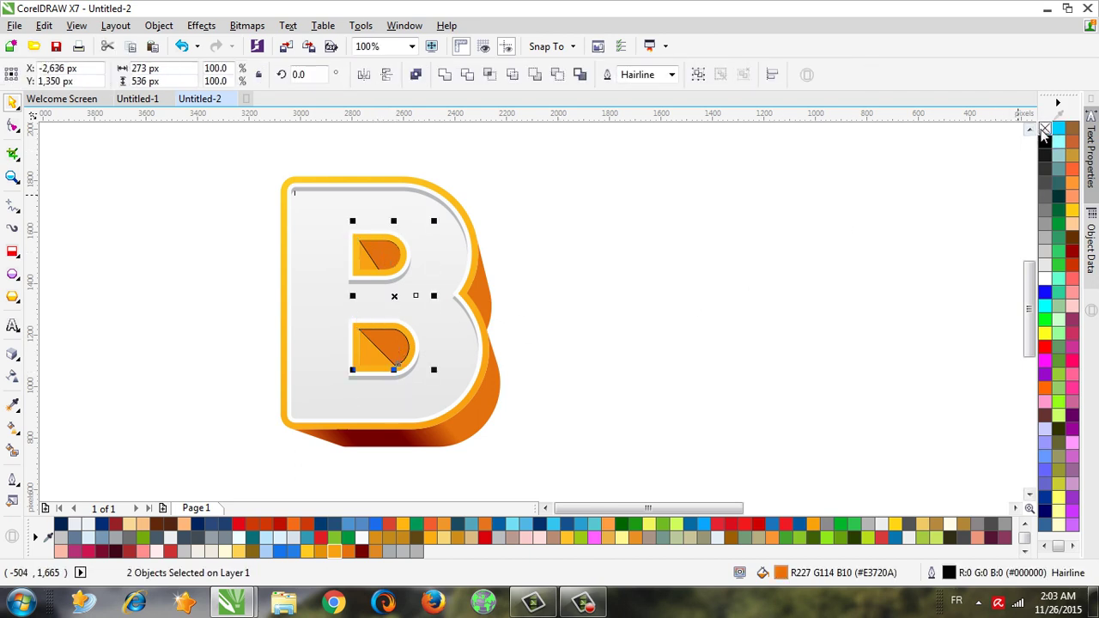
pyautogui.rightClick(1044, 128)
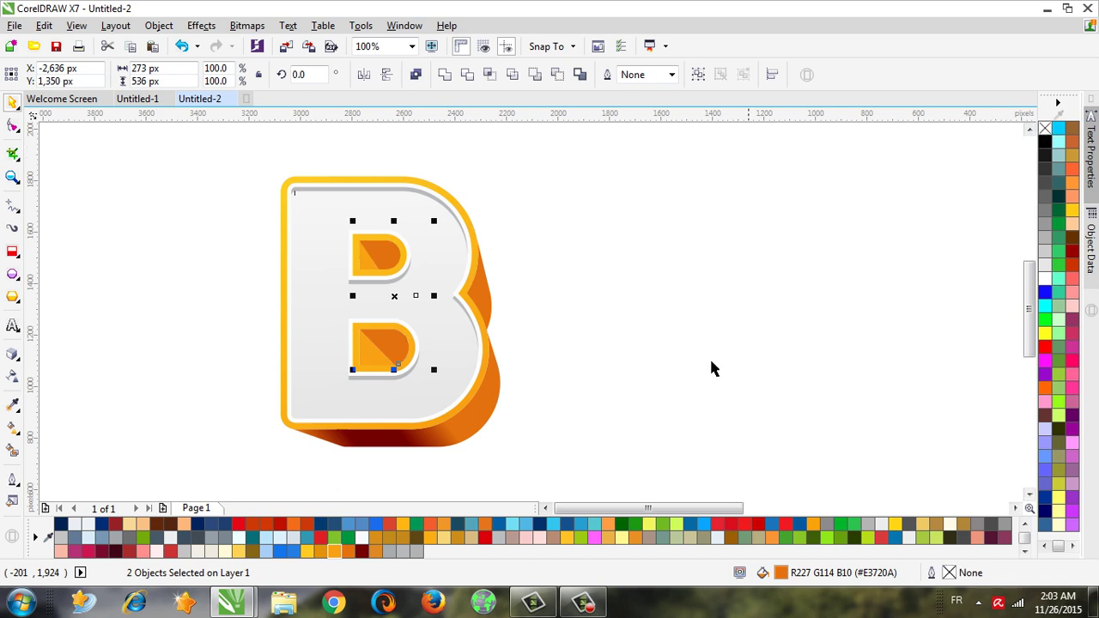
pyautogui.press('Escape')
pyautogui.scroll(-1, 483, 427)
pyautogui.scroll(1, 483, 429)
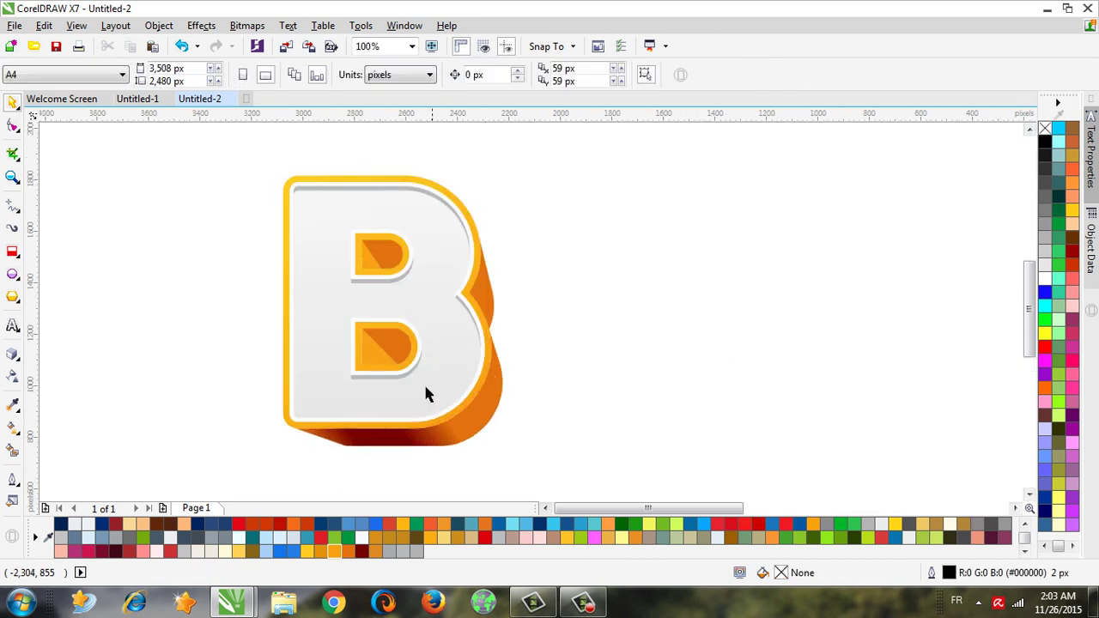
# Change both triangles' fill to dark red.
pyautogui.click(398, 268)
pyautogui.keyDown('shift'); pyautogui.click(403, 352); pyautogui.keyUp('shift')
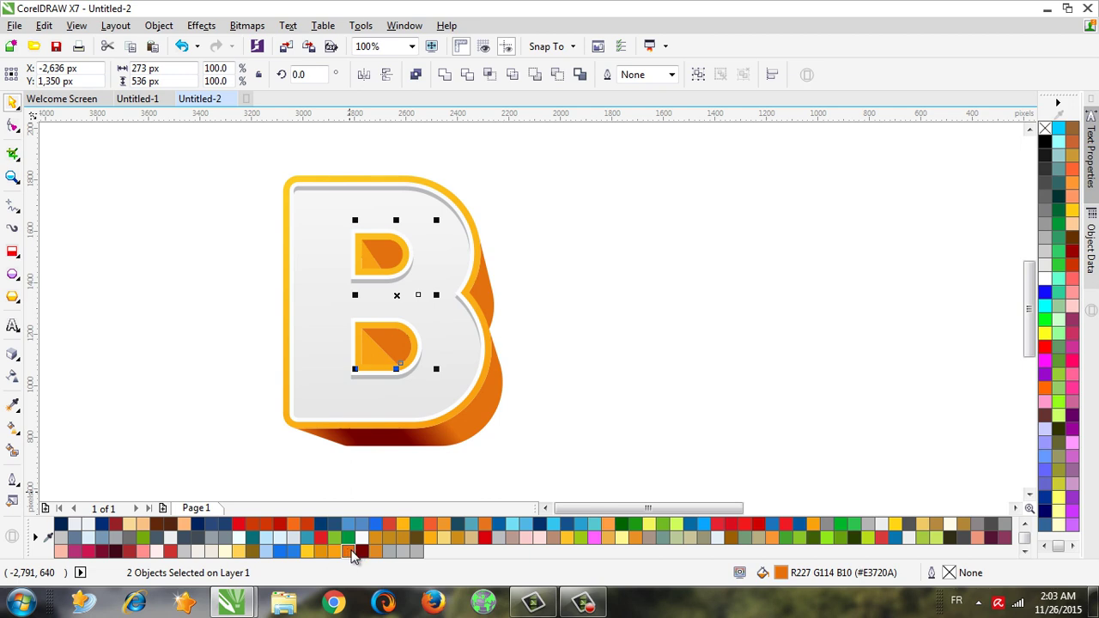
pyautogui.click(374, 551)
pyautogui.click(362, 552)
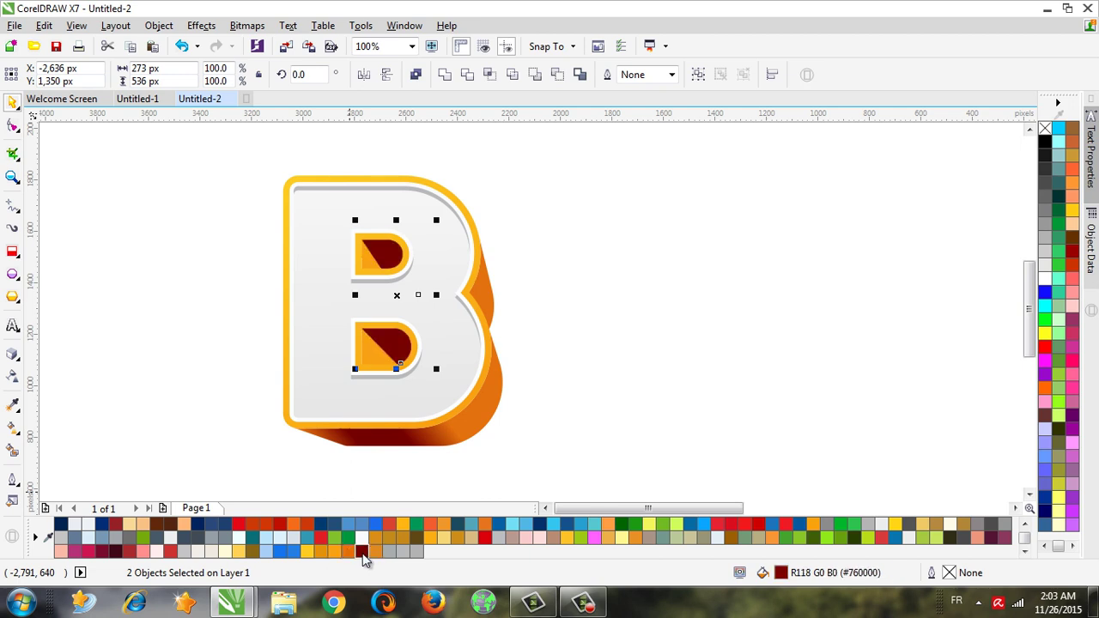
pyautogui.press('Escape')
pyautogui.scroll(-1, 262, 393)
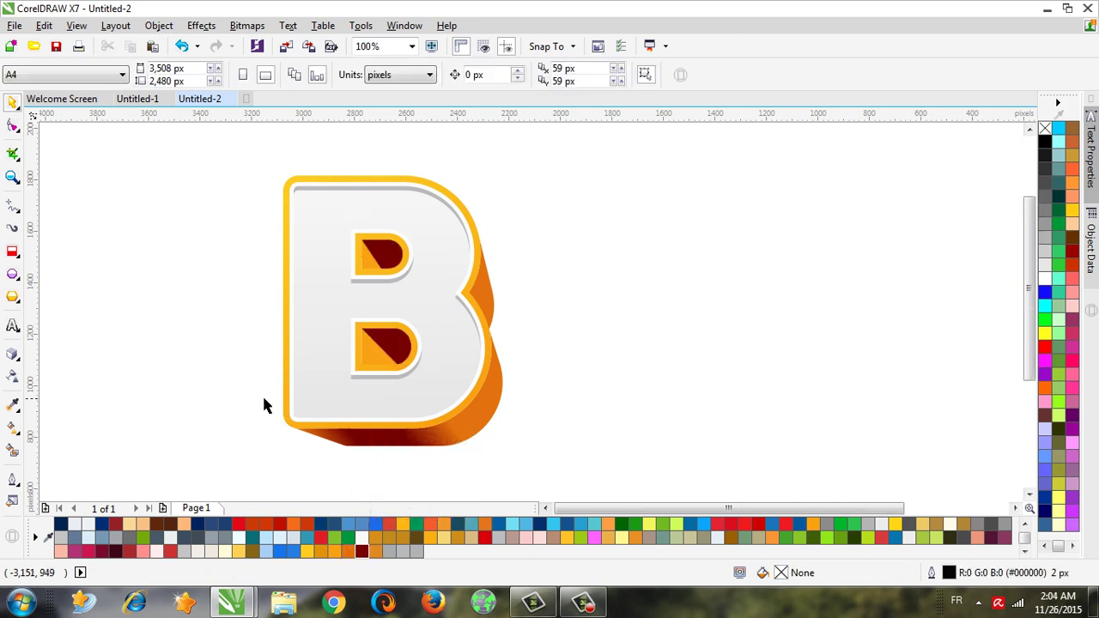
pyautogui.scroll(1, 276, 418)
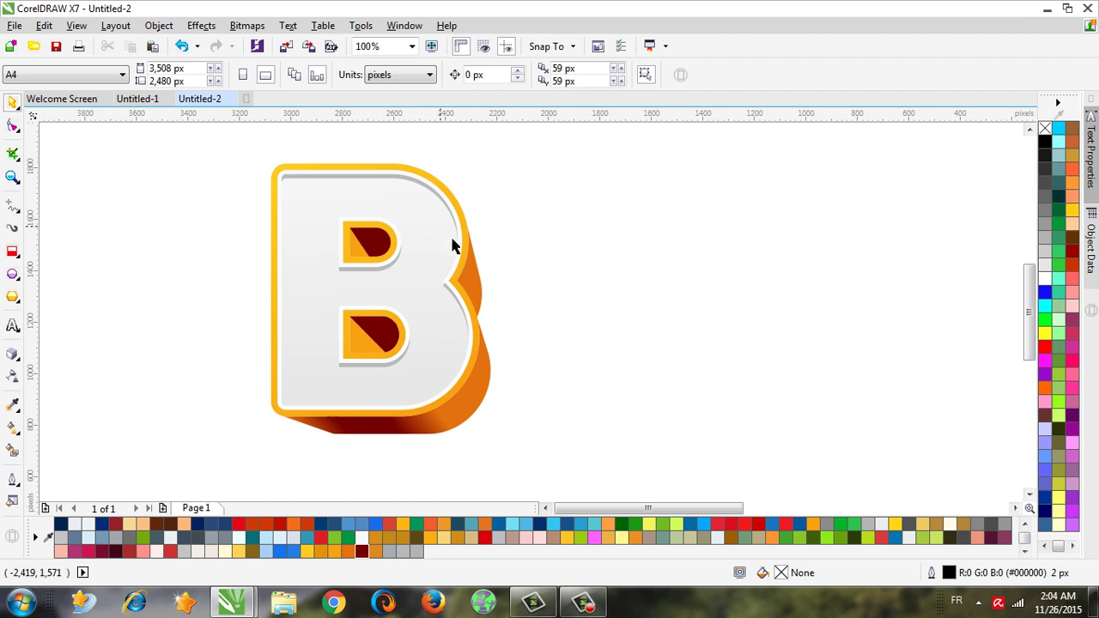
# Drop a copy of the yellow B outline to the right, undoing two failed moves.
pyautogui.moveTo(460, 260); pyautogui.dragTo(807, 246)
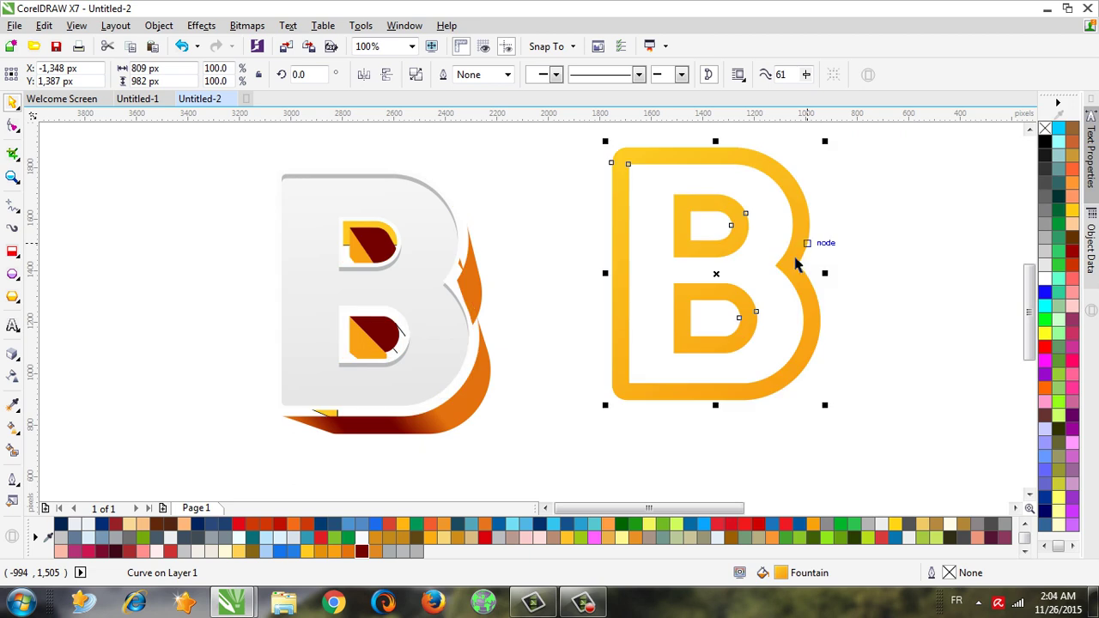
pyautogui.click(182, 46)
pyautogui.moveTo(458, 272); pyautogui.dragTo(790, 267)
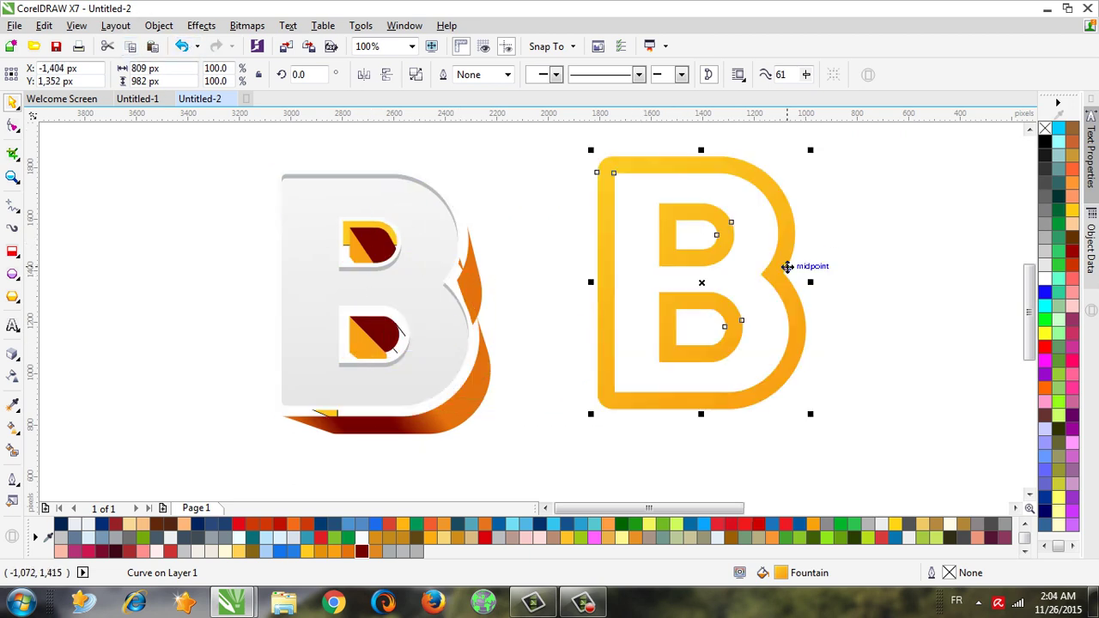
pyautogui.click(192, 48)
pyautogui.moveTo(374, 292); pyautogui.dragTo(717, 286)
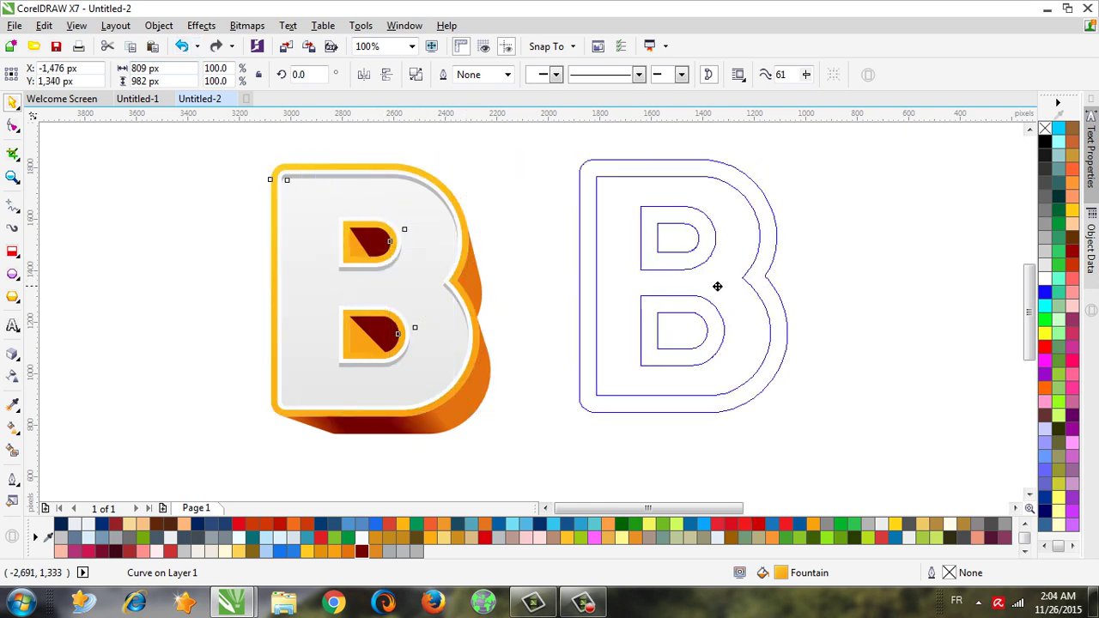
# Shift the white band slightly downward and make it an unfilled black-outline curve.
pyautogui.click(336, 436)
pyautogui.scroll(1, 336, 436)
pyautogui.scroll(1, 360, 430)
pyautogui.scroll(1, 417, 421)
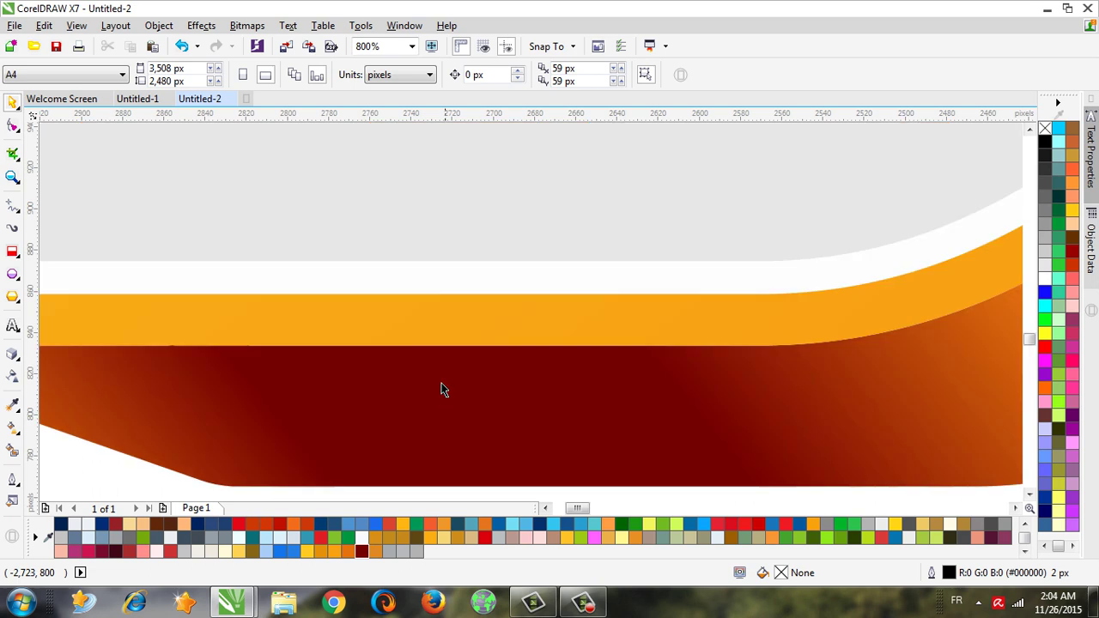
pyautogui.click(445, 288)
pyautogui.scroll(1, 457, 282)
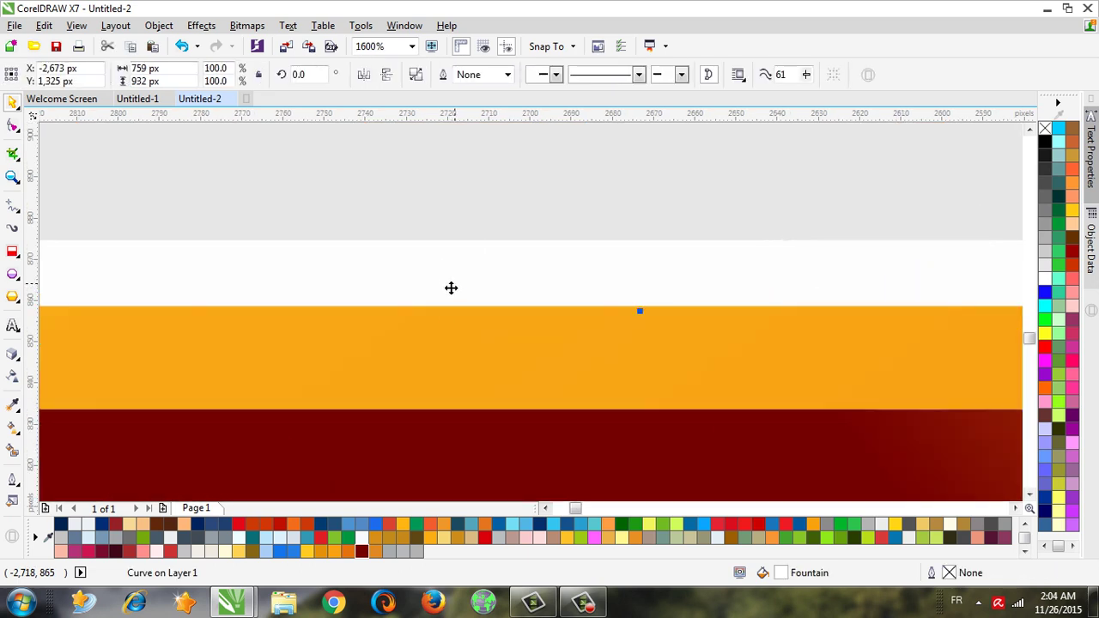
pyautogui.moveTo(450, 283)
pyautogui.mouseDown()
pyautogui.moveTo(455, 340)
pyautogui.moveTo(467, 335)
pyautogui.mouseUp()
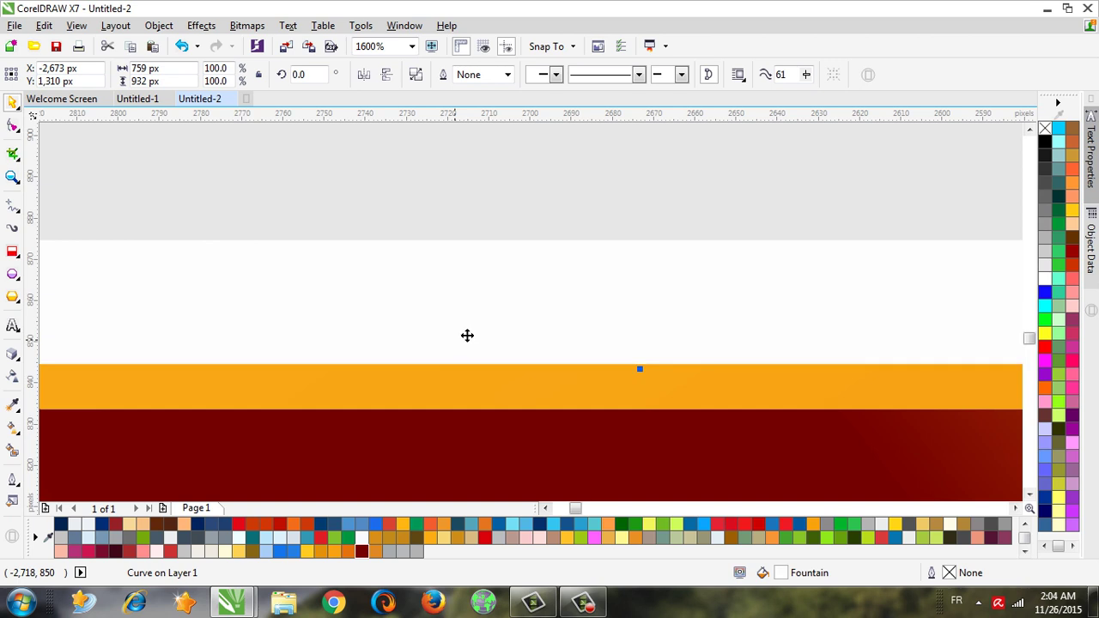
pyautogui.rightClick(1044, 141)
pyautogui.click(1045, 130)
pyautogui.scroll(-2, 482, 332)
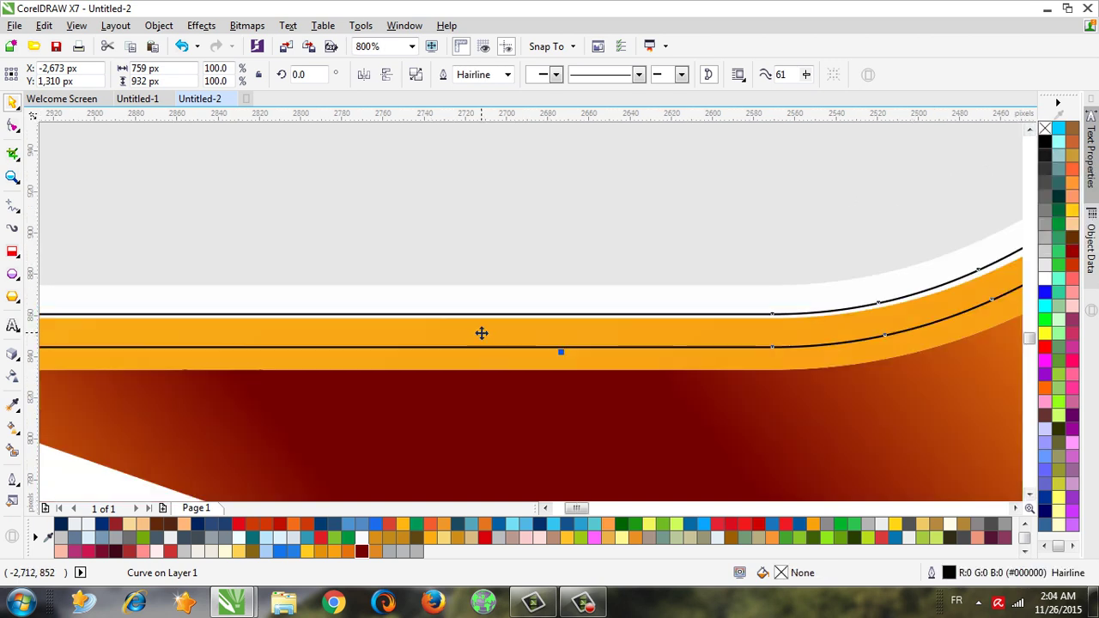
pyautogui.scroll(-2, 482, 333)
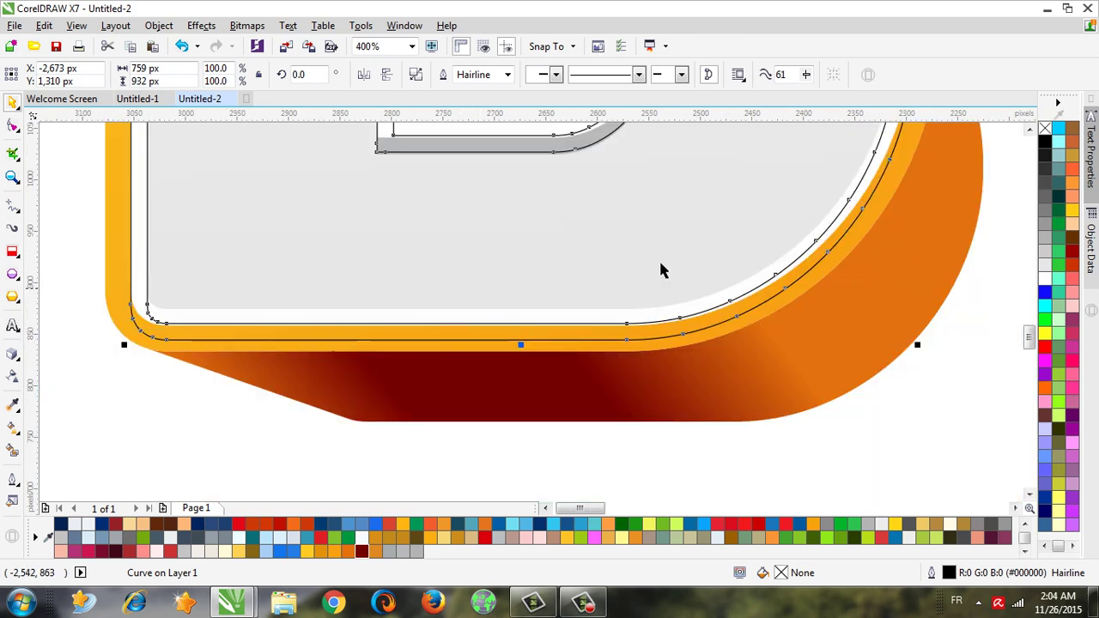
# Smart Fill the gap between the outlines, delete the outline curve, and colour the new band grey.
pyautogui.click(12, 451)
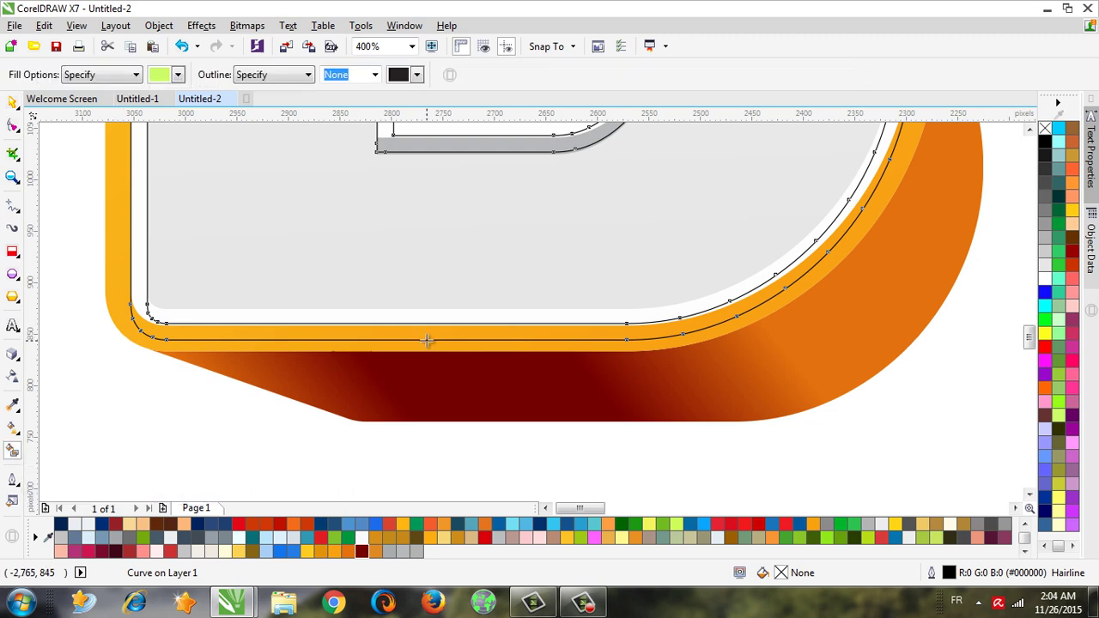
pyautogui.click(428, 338)
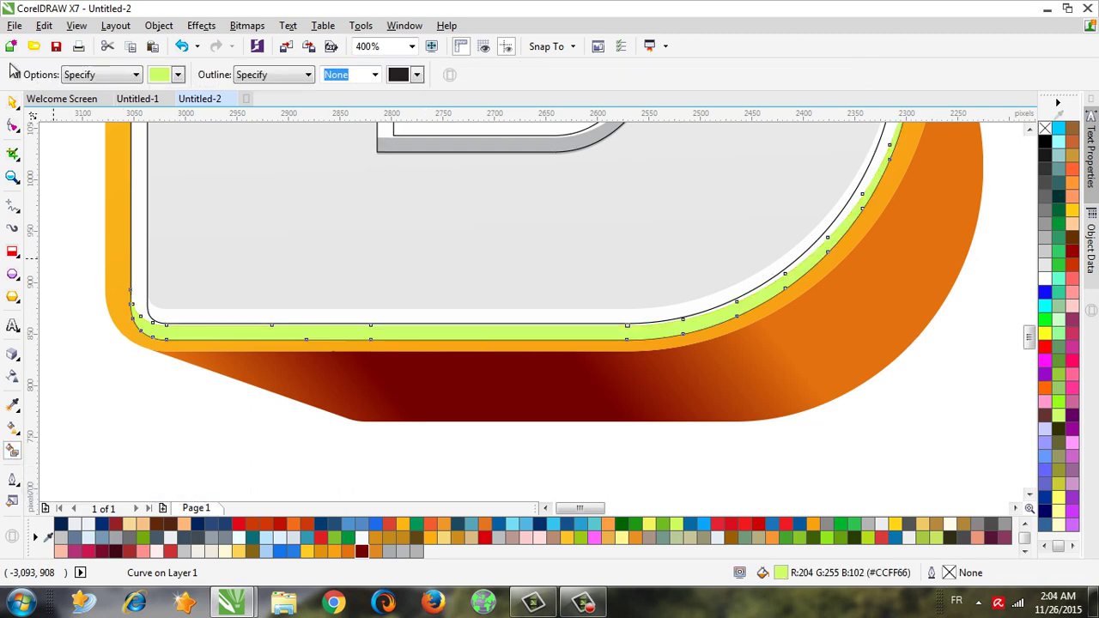
pyautogui.press('space')
pyautogui.scroll(3, 152, 322)
pyautogui.scroll(3, 152, 322)
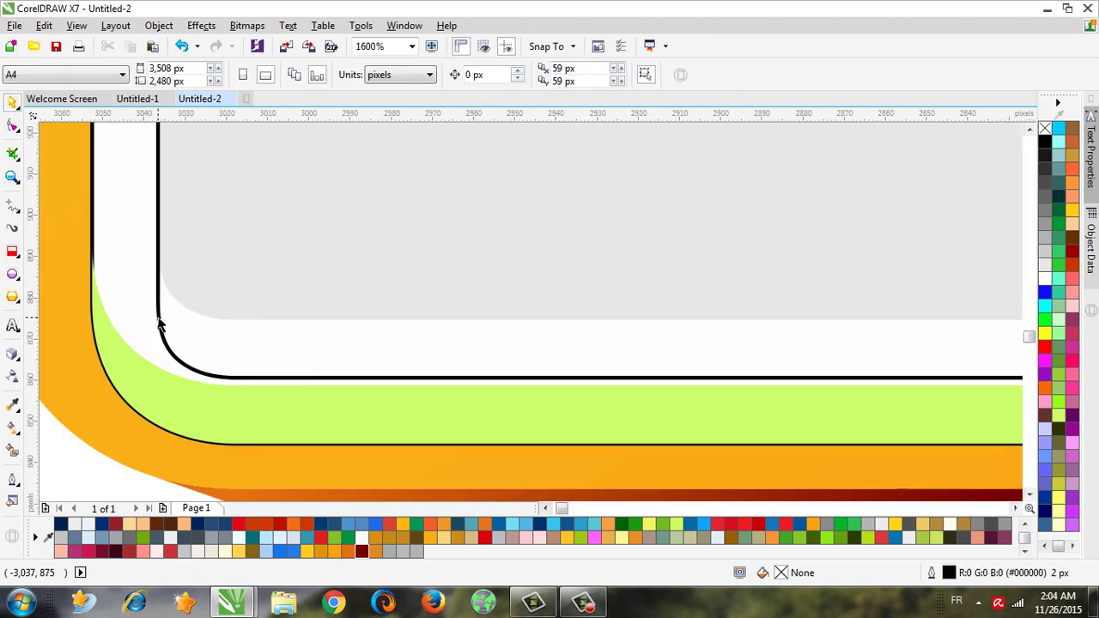
pyautogui.click(158, 318)
pyautogui.press('Delete')
pyautogui.click(270, 400)
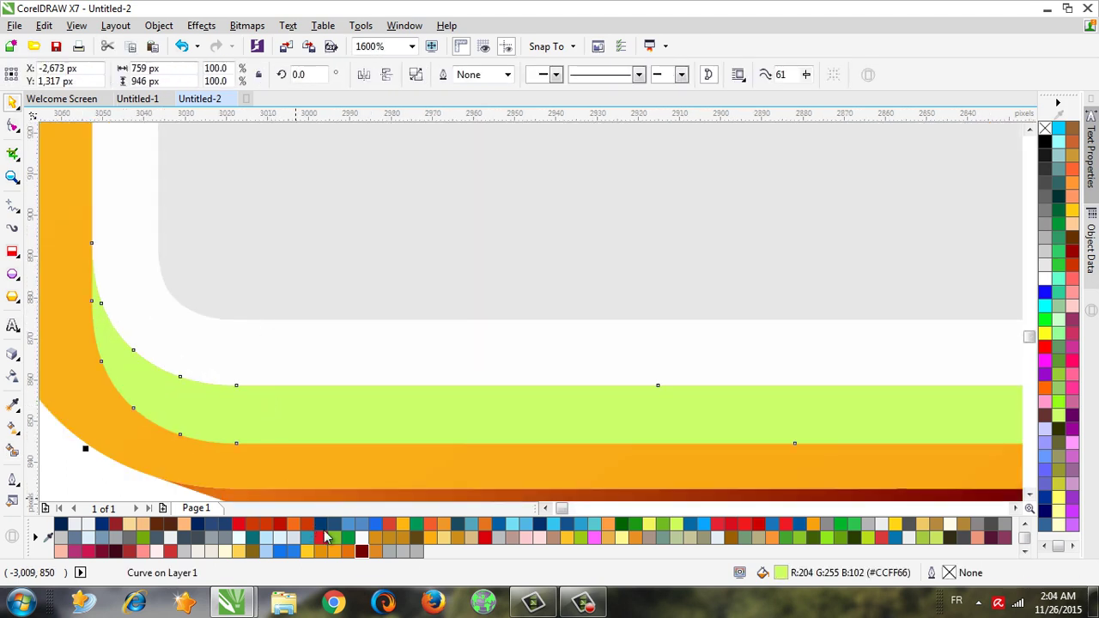
pyautogui.click(398, 555)
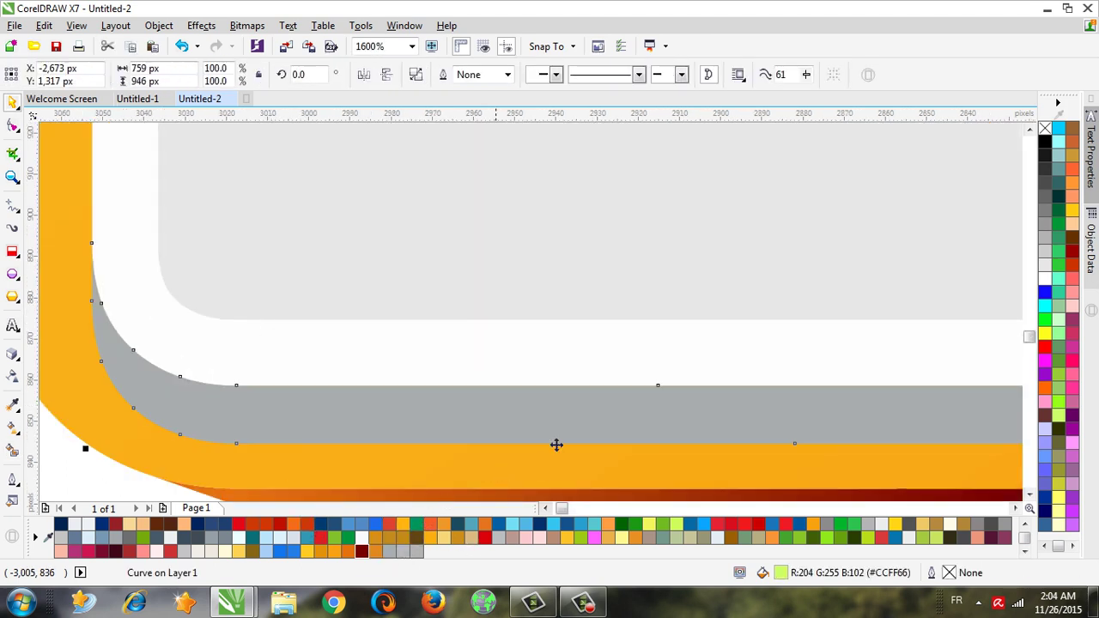
# Raise the band slightly, make it a lighter grey, and PowerClip it inside the darker grey band.
pyautogui.scroll(1, 651, 416)
pyautogui.moveTo(648, 406); pyautogui.dragTo(655, 353)
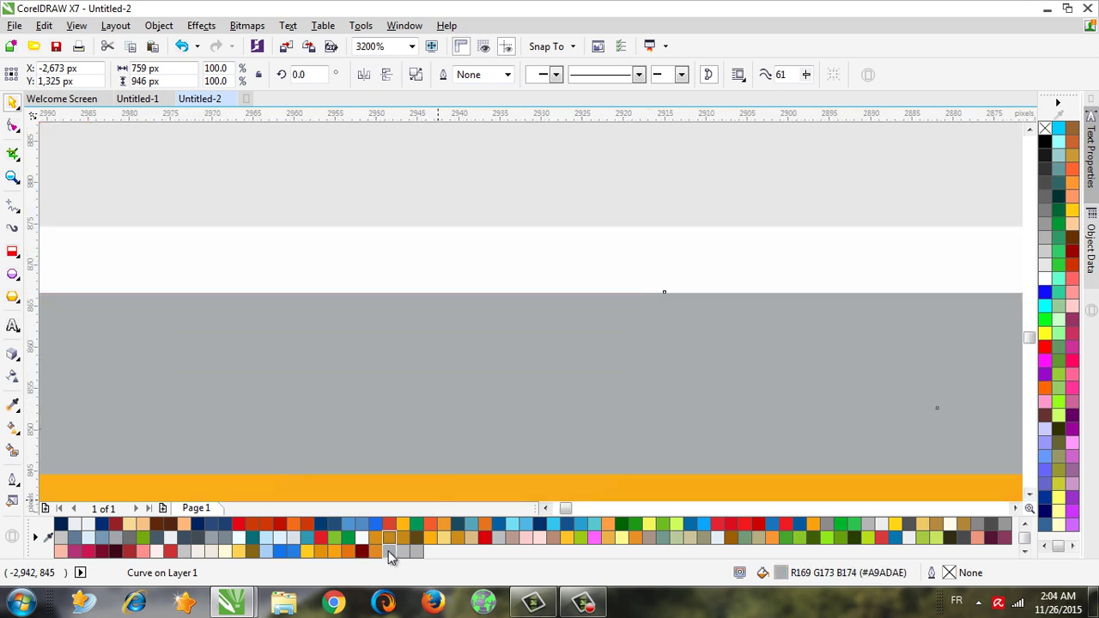
pyautogui.click(401, 554)
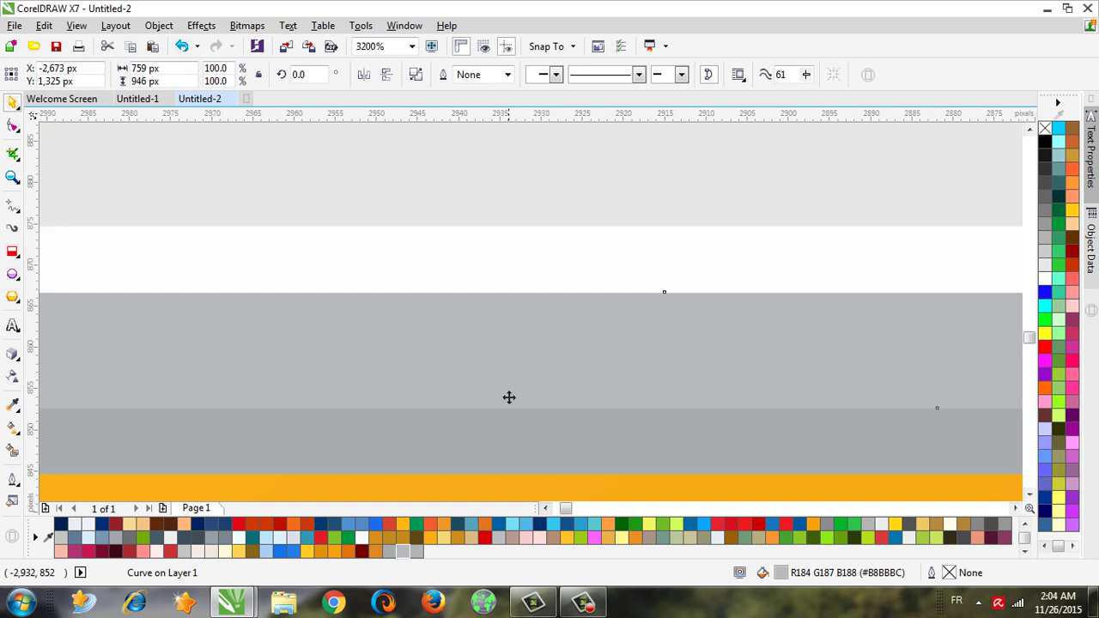
pyautogui.click(199, 25)
pyautogui.moveTo(159, 25)
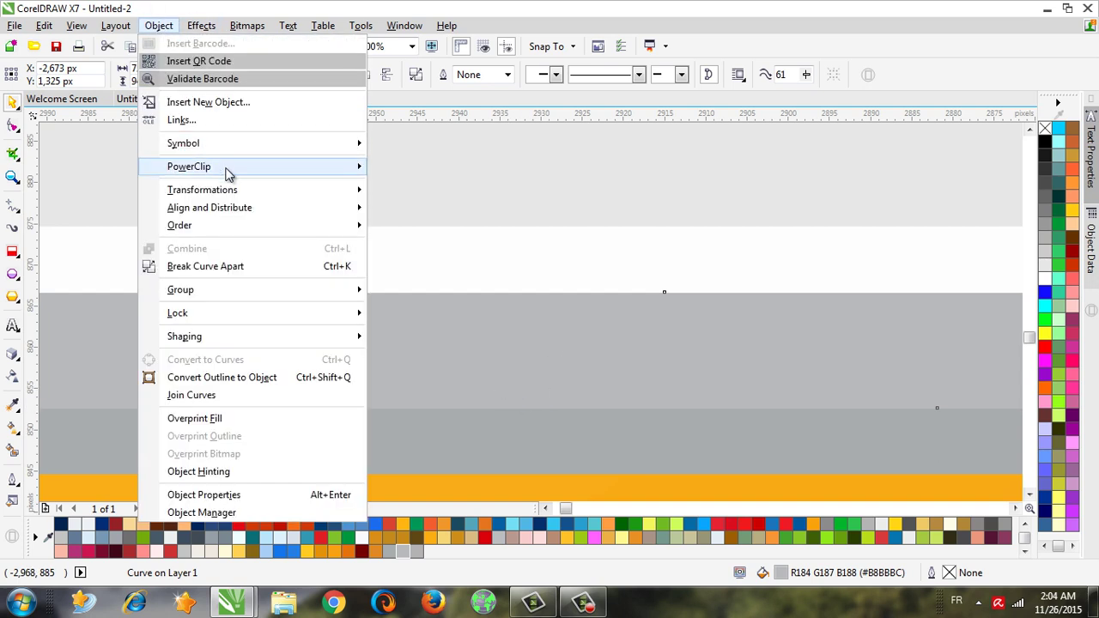
pyautogui.click(446, 168)
pyautogui.click(500, 427)
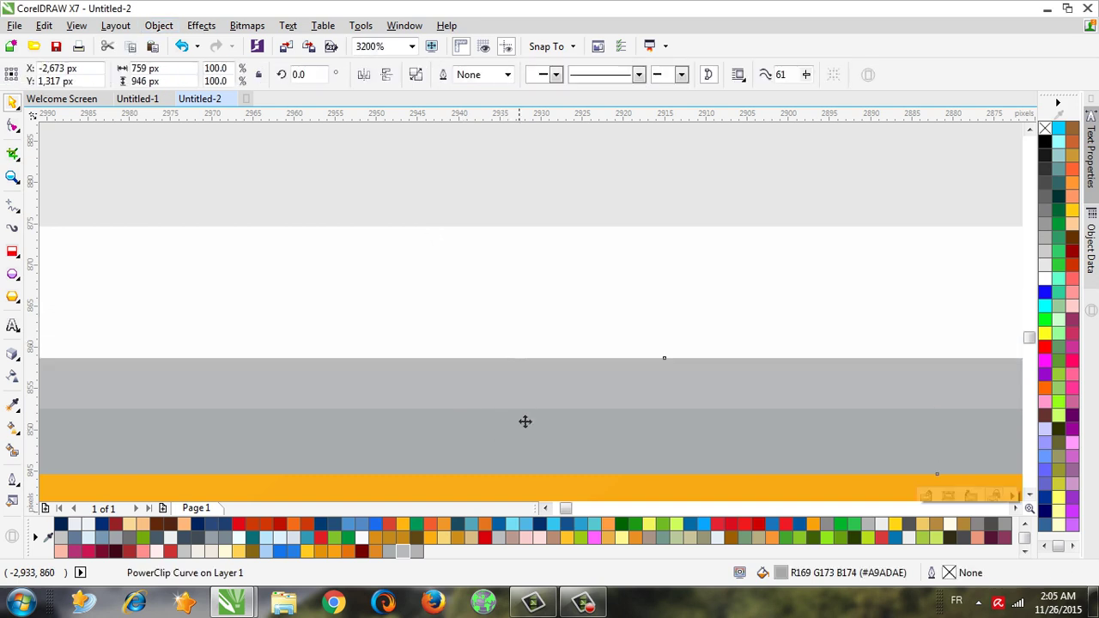
pyautogui.scroll(-2, 378, 342)
pyautogui.scroll(-1, 365, 343)
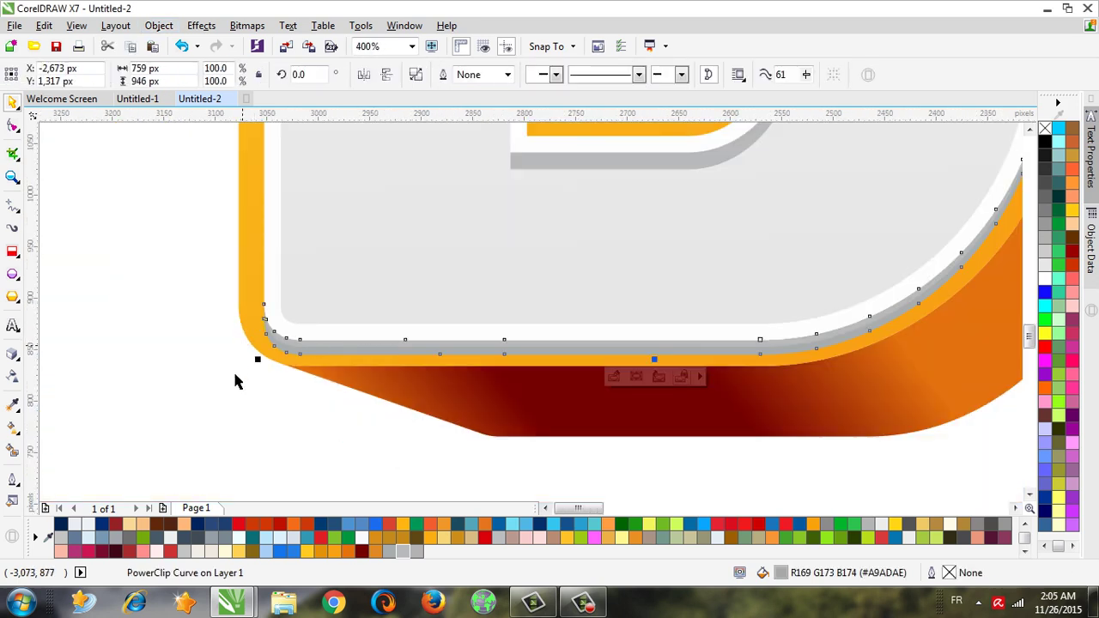
pyautogui.scroll(-1, 236, 378)
pyautogui.scroll(-1, 220, 400)
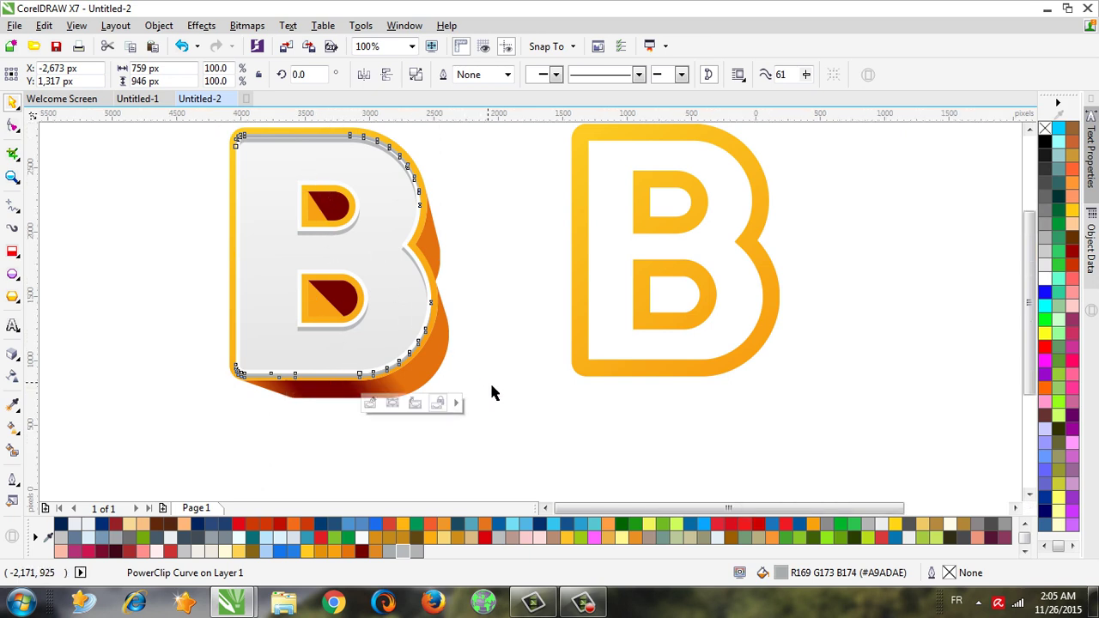
pyautogui.scroll(-1, 484, 372)
pyautogui.scroll(1, 445, 283)
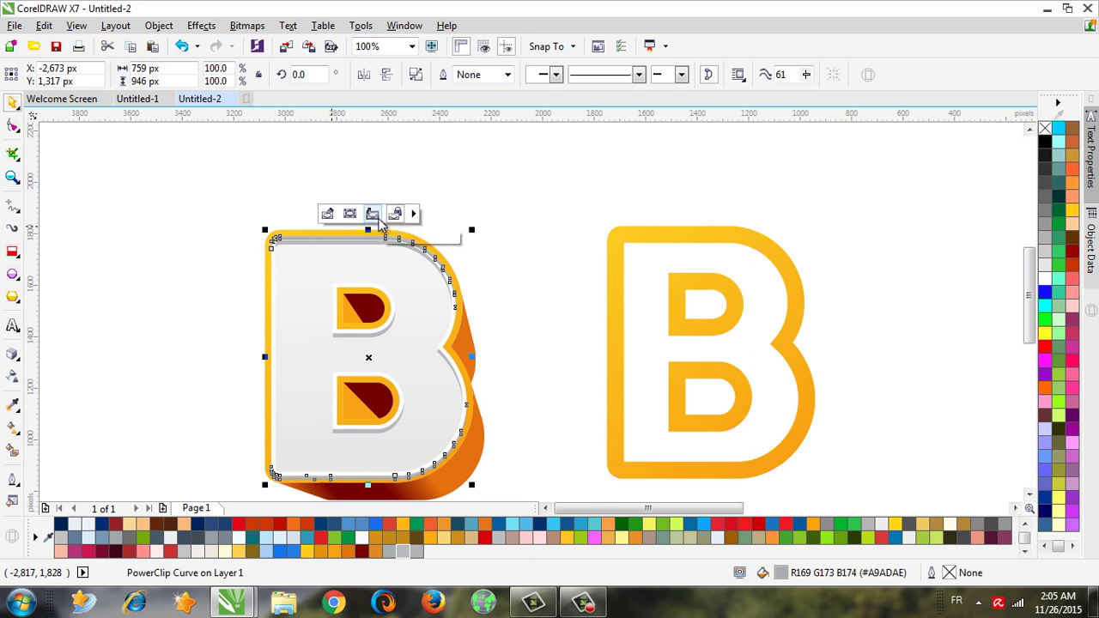
pyautogui.click(373, 213)
pyautogui.scroll(2, 297, 241)
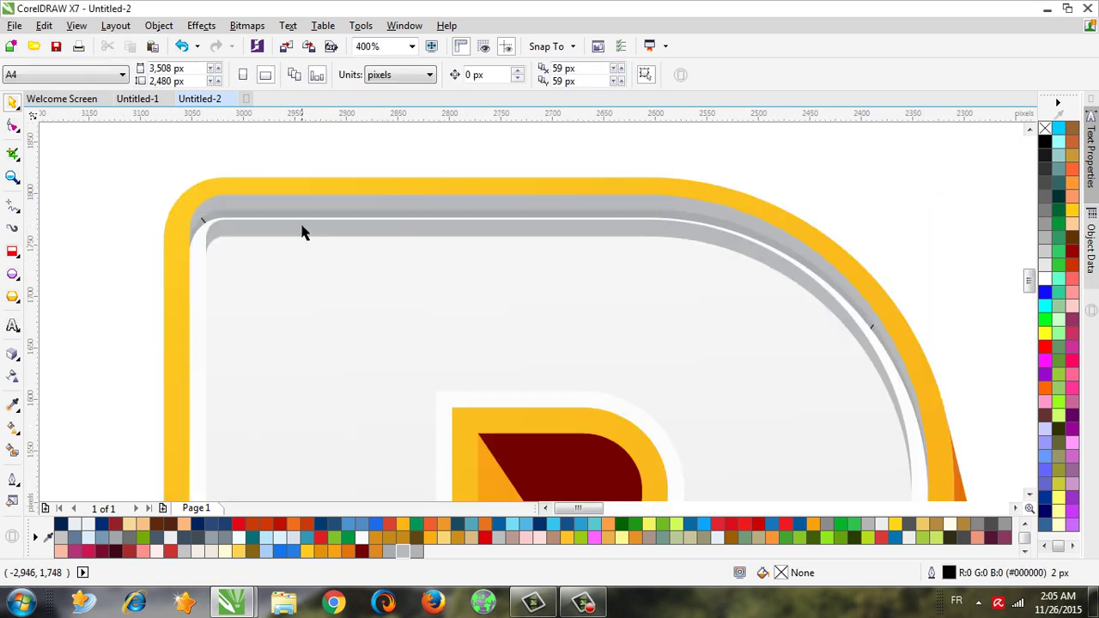
pyautogui.click(307, 201)
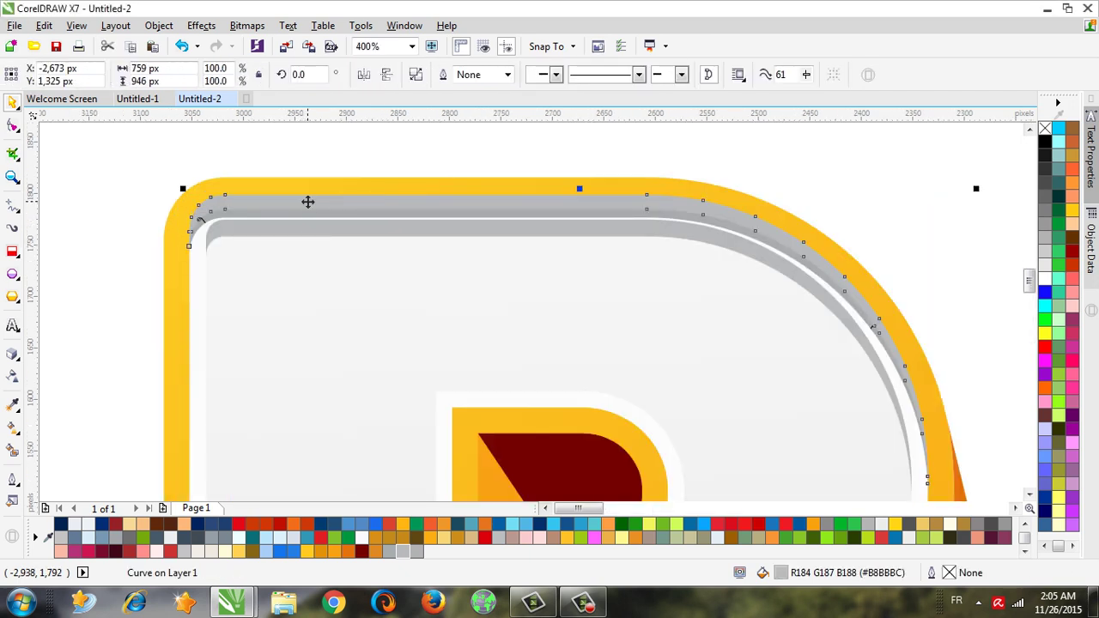
pyautogui.click(415, 76)
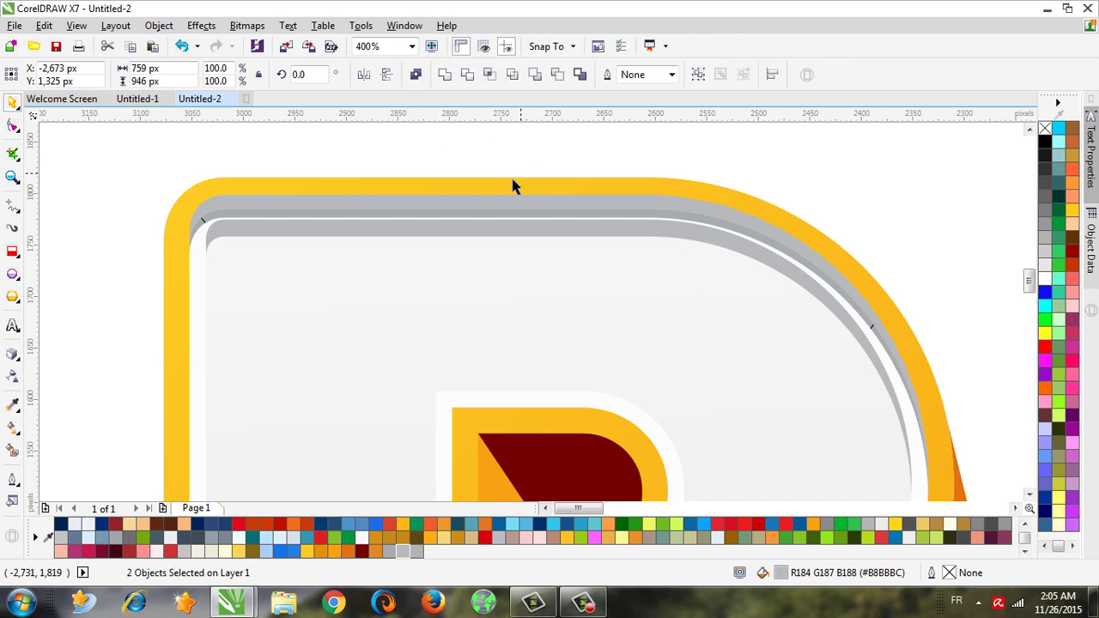
pyautogui.click(512, 210)
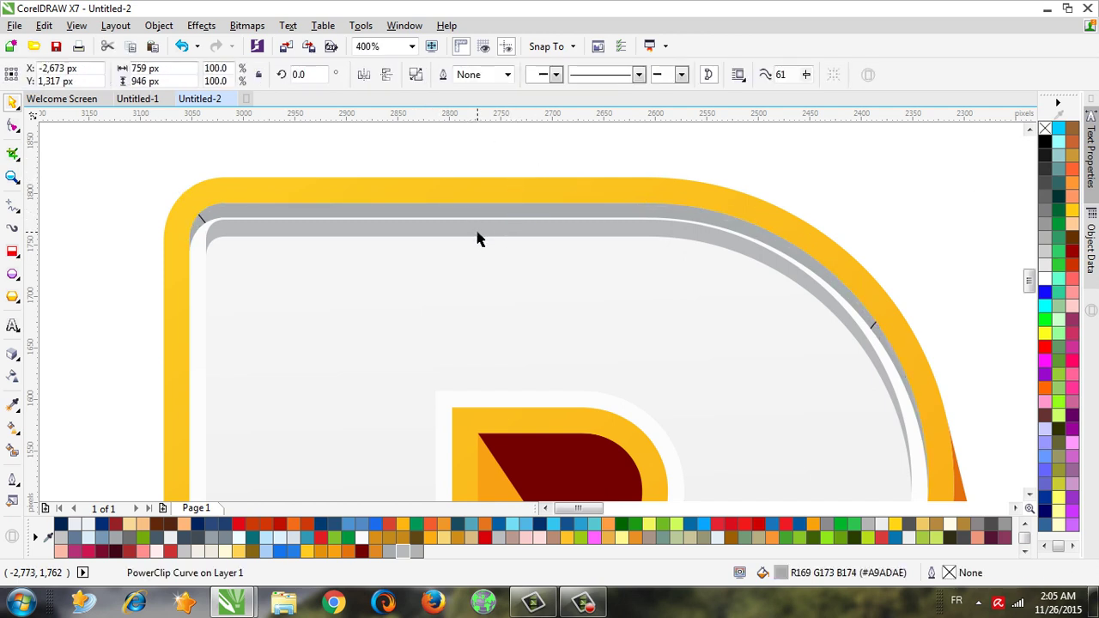
pyautogui.press('Escape')
pyautogui.scroll(-1, 412, 228)
pyautogui.scroll(-2, 412, 229)
pyautogui.scroll(1, 427, 320)
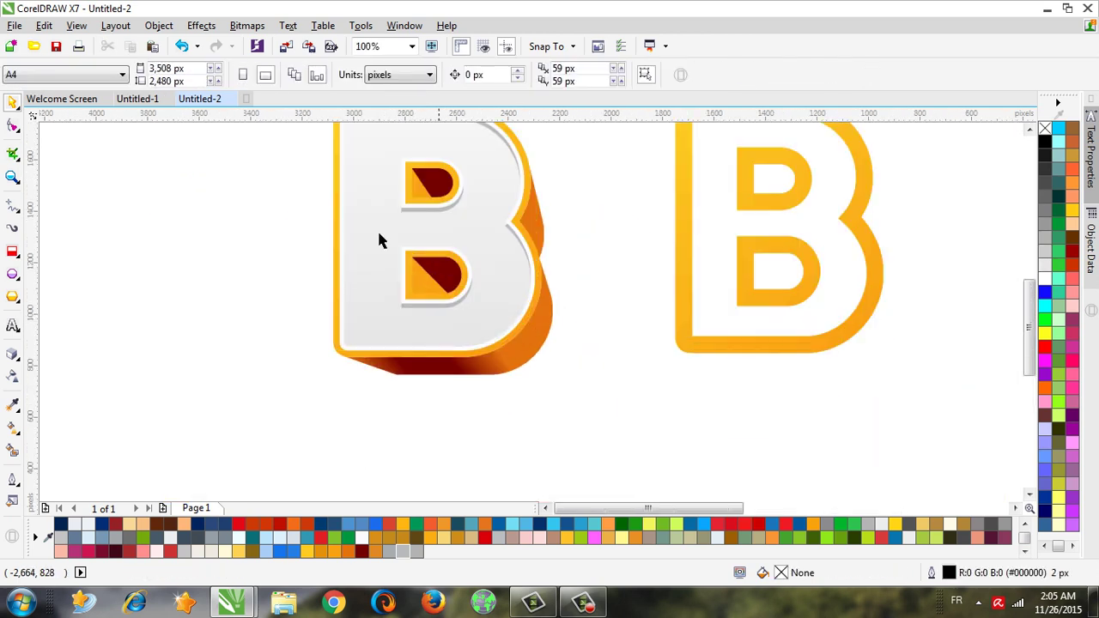
pyautogui.click(350, 209)
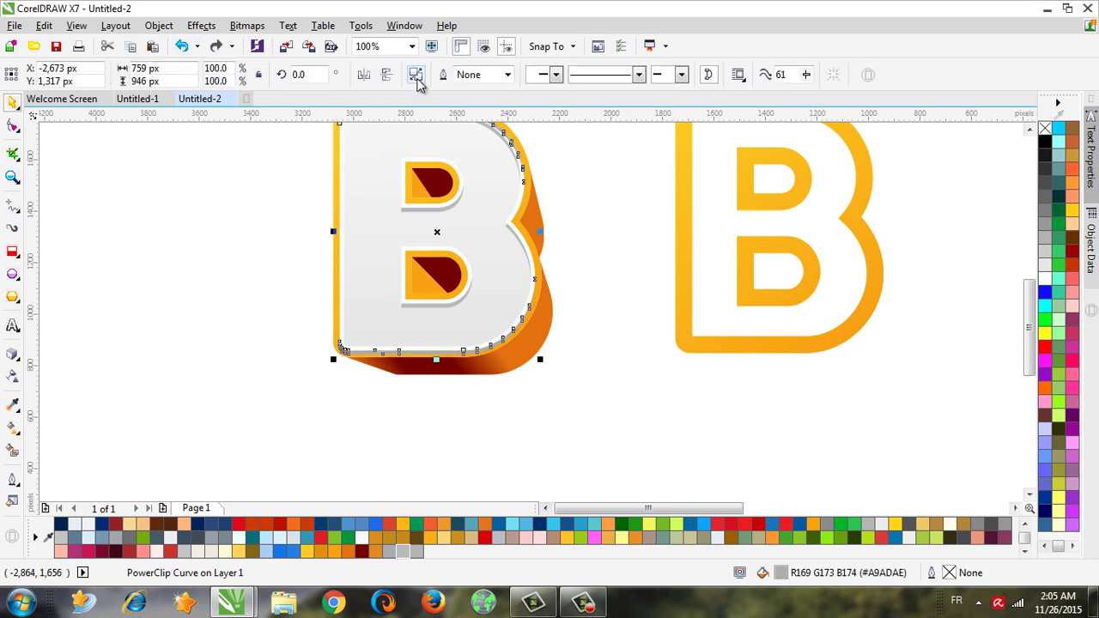
pyautogui.press('Escape')
pyautogui.scroll(1, 411, 392)
pyautogui.scroll(-1, 410, 392)
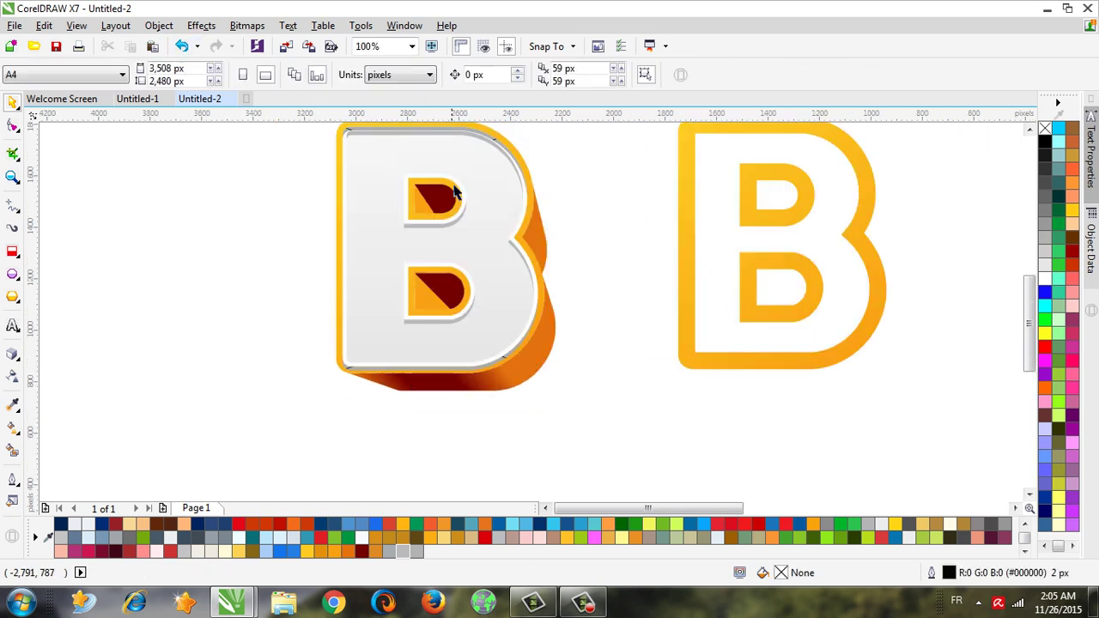
pyautogui.scroll(1, 443, 129)
pyautogui.click(448, 133)
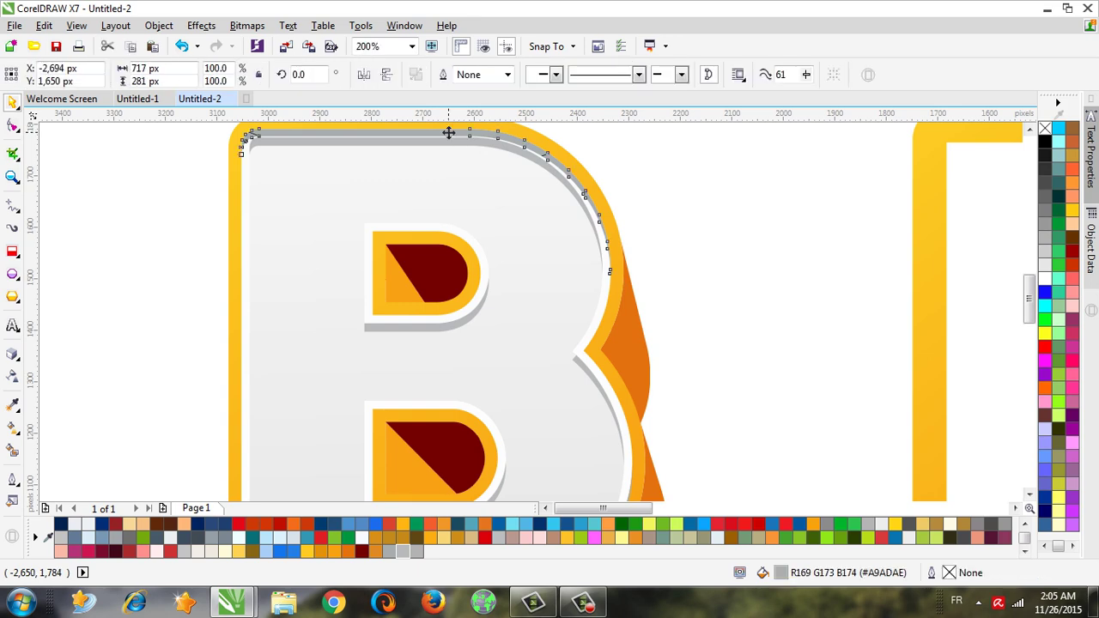
pyautogui.press('Escape')
pyautogui.scroll(-2, 424, 246)
pyautogui.scroll(1, 427, 336)
pyautogui.scroll(1, 428, 376)
# Undo the last band change, raise the grey band slightly and give it a lighter grey.
pyautogui.click(430, 390)
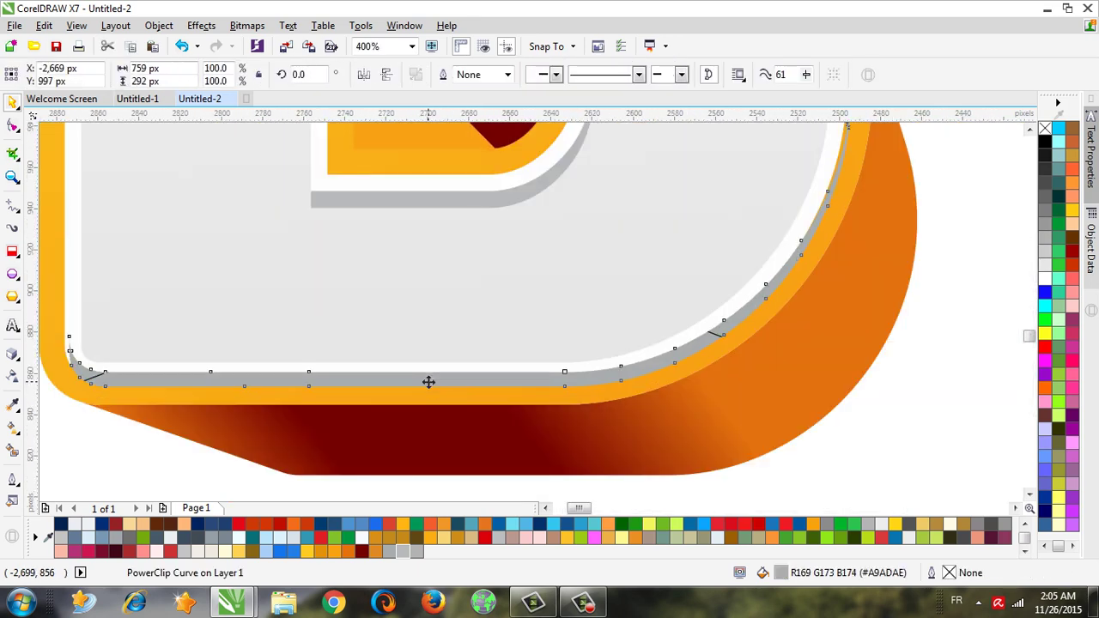
pyautogui.scroll(2, 429, 382)
pyautogui.click(183, 49)
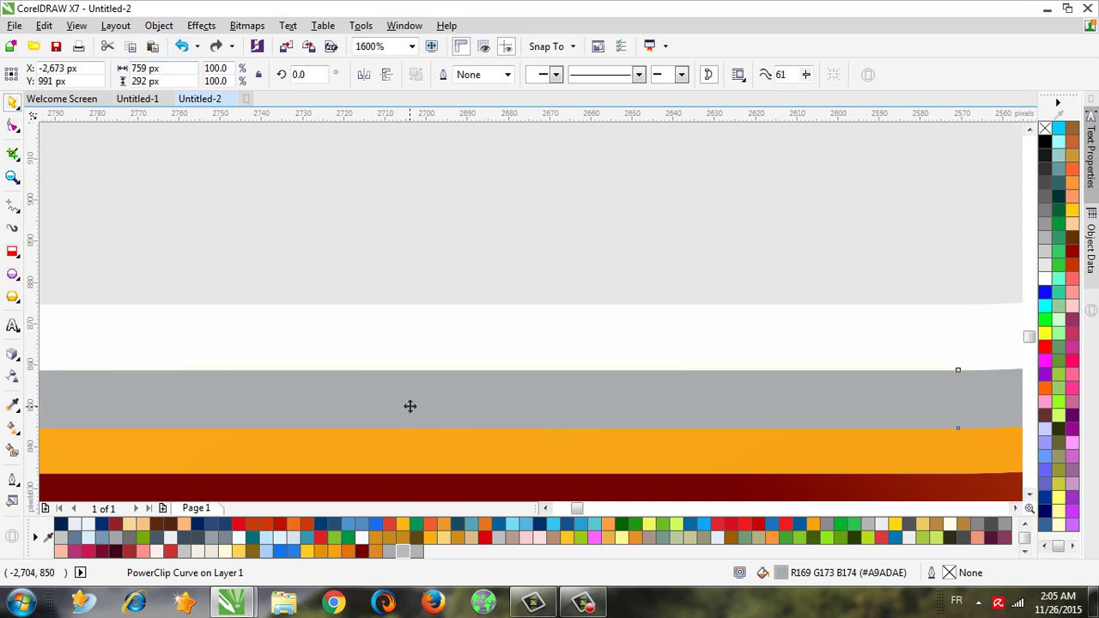
pyautogui.moveTo(410, 403)
pyautogui.mouseDown()
pyautogui.moveTo(419, 377)
pyautogui.moveTo(411, 387)
pyautogui.mouseUp()
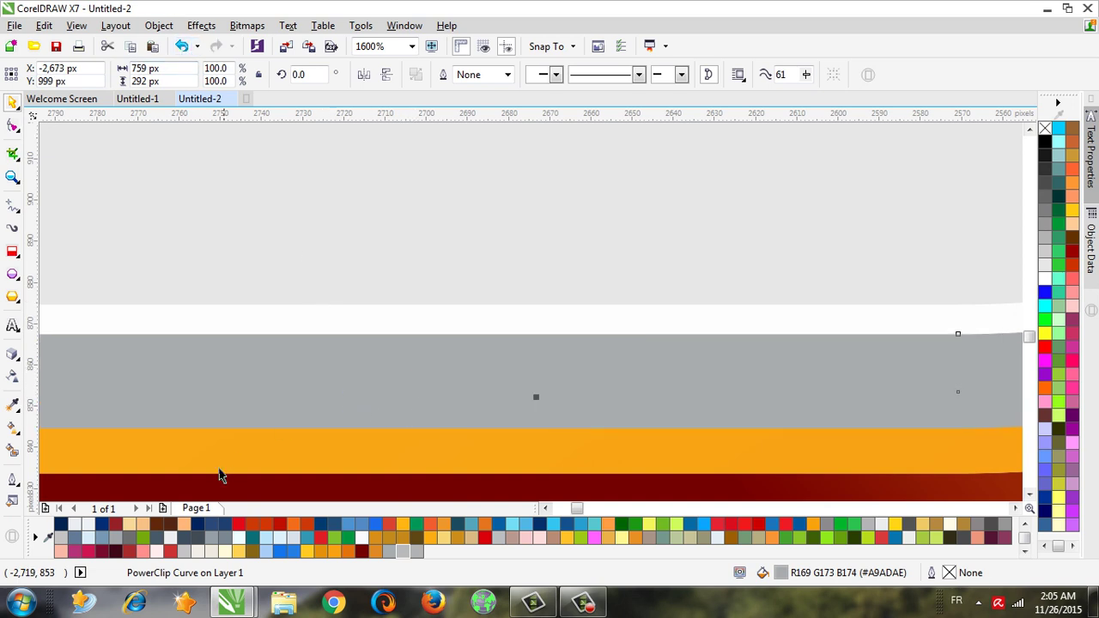
pyautogui.click(404, 552)
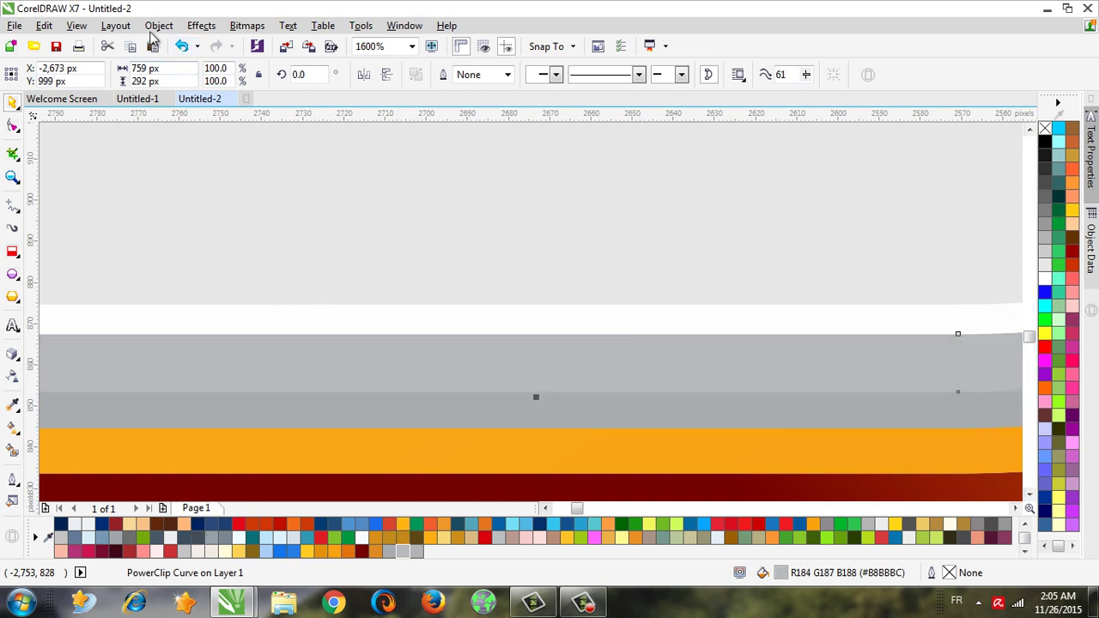
# Finish editing the letter's PowerClip contents and zoom back out to the whole B.
pyautogui.click(158, 25)
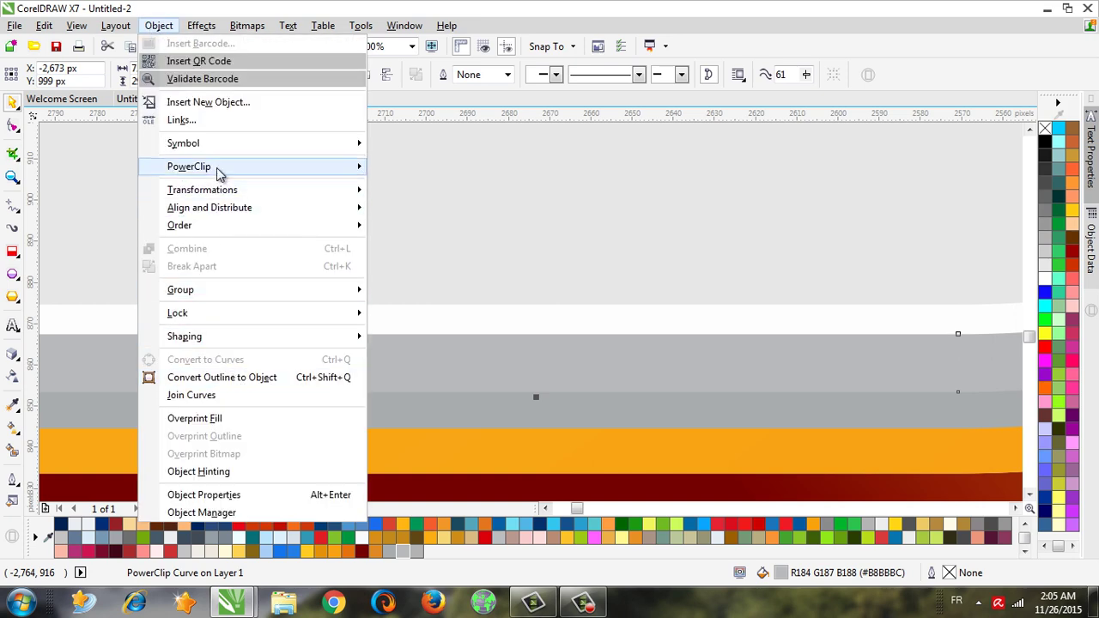
pyautogui.click(455, 167)
pyautogui.click(444, 401)
pyautogui.scroll(-3, 444, 402)
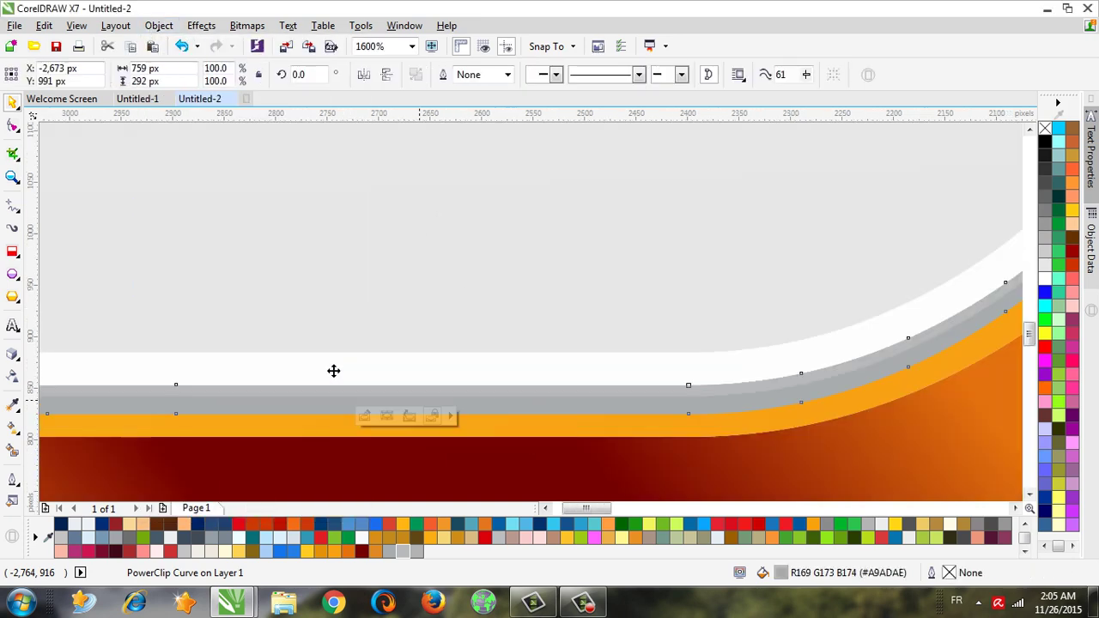
pyautogui.scroll(-3, 334, 370)
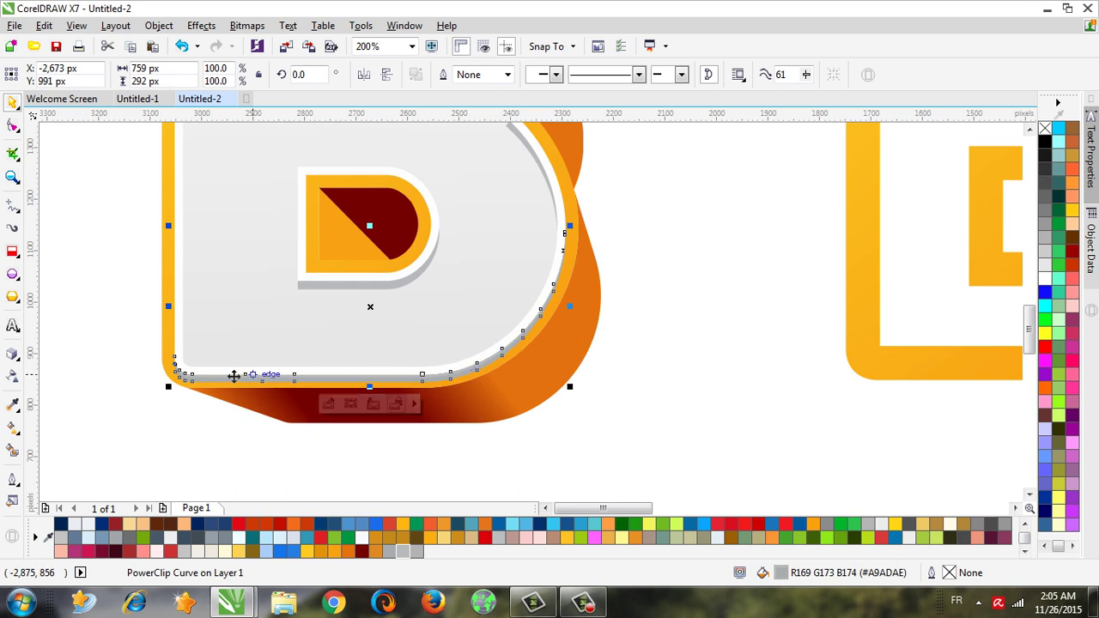
pyautogui.scroll(-2, 412, 437)
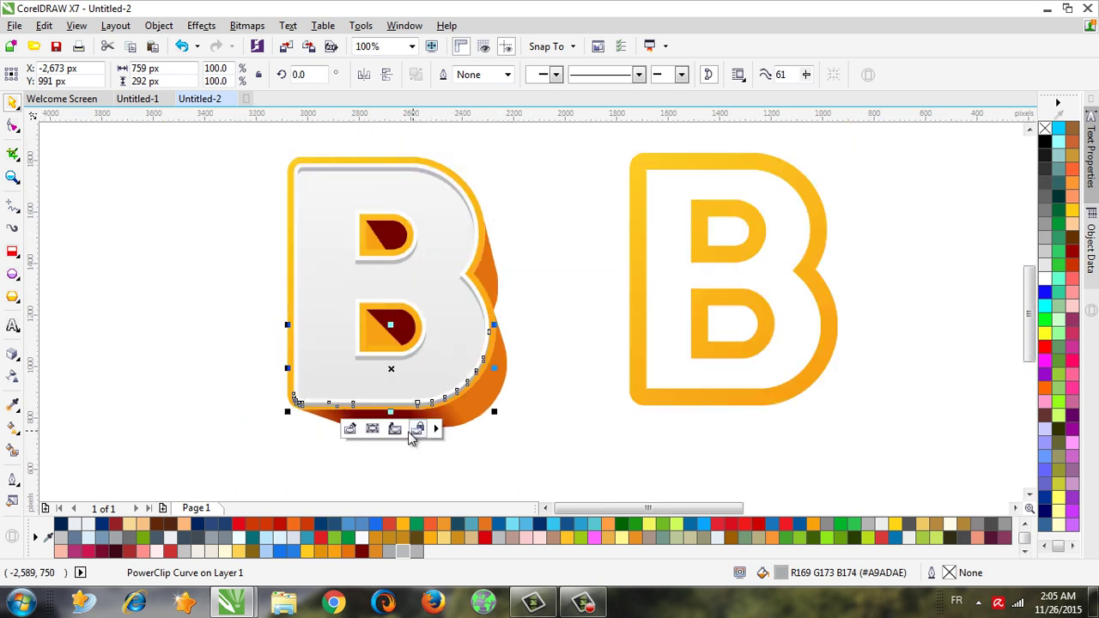
pyautogui.click(545, 416)
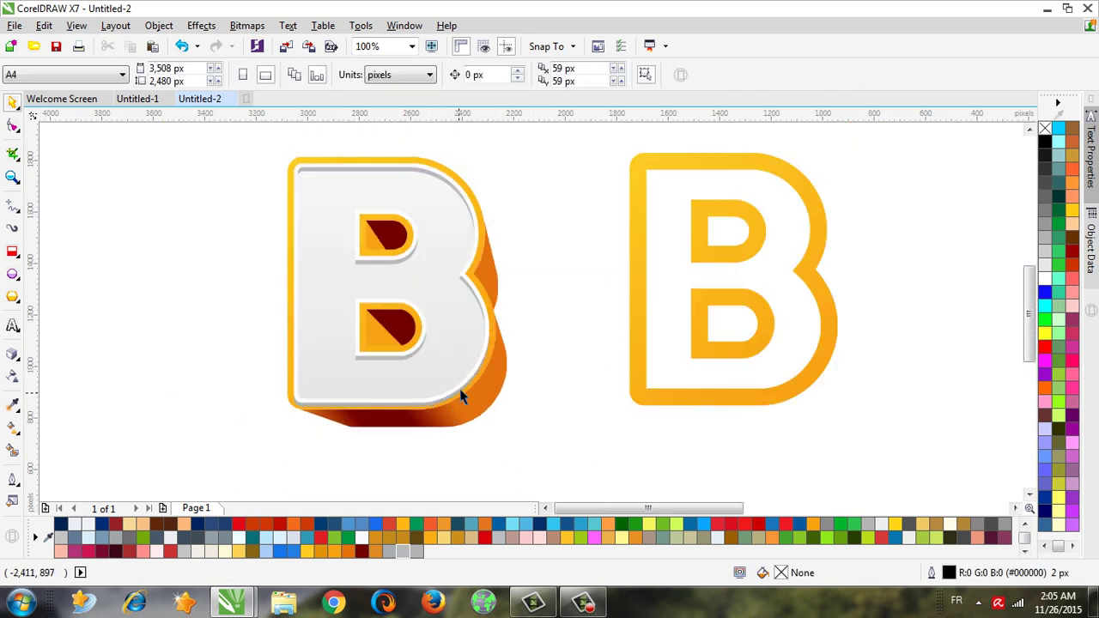
# Delete the orange outlined B and move the B outline shape right with a black outline.
pyautogui.click(638, 384)
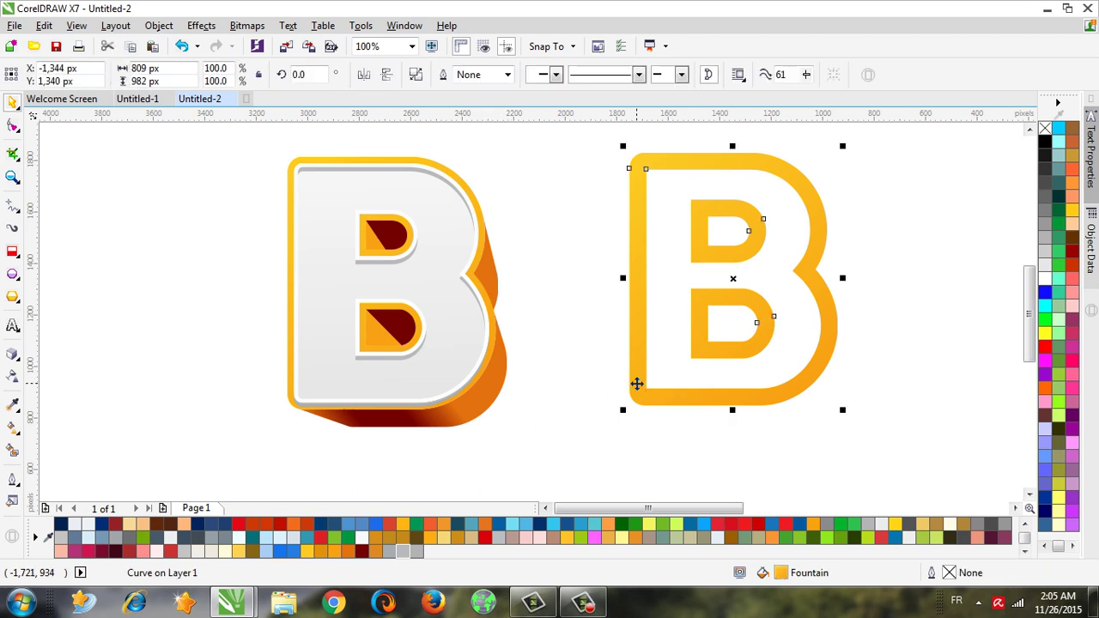
pyautogui.press('Delete')
pyautogui.scroll(2, 508, 326)
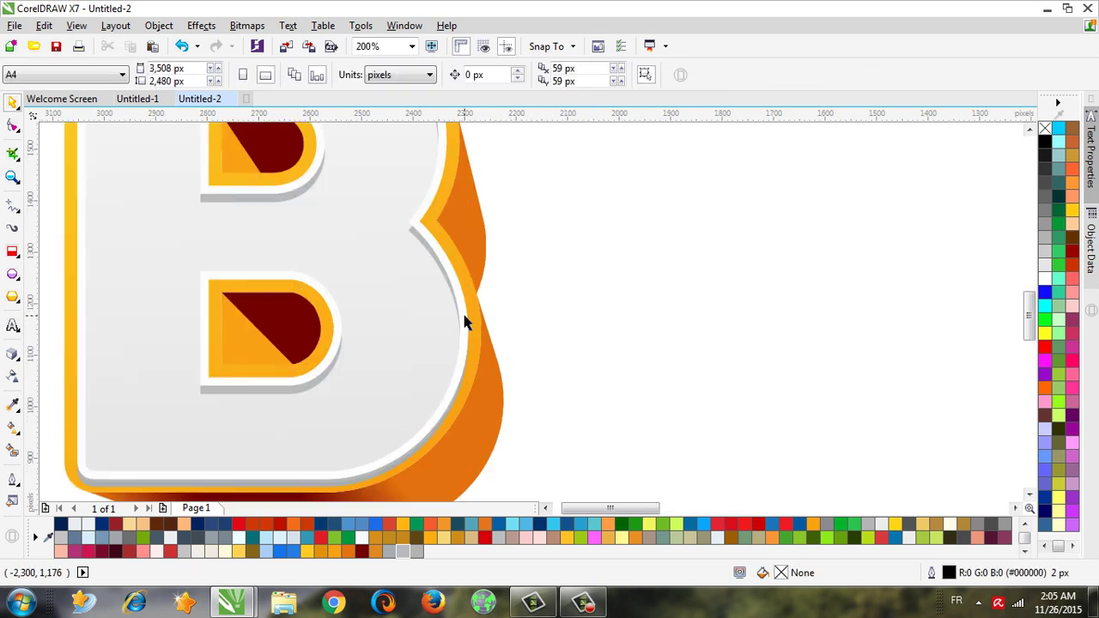
pyautogui.moveTo(464, 320); pyautogui.dragTo(949, 305)
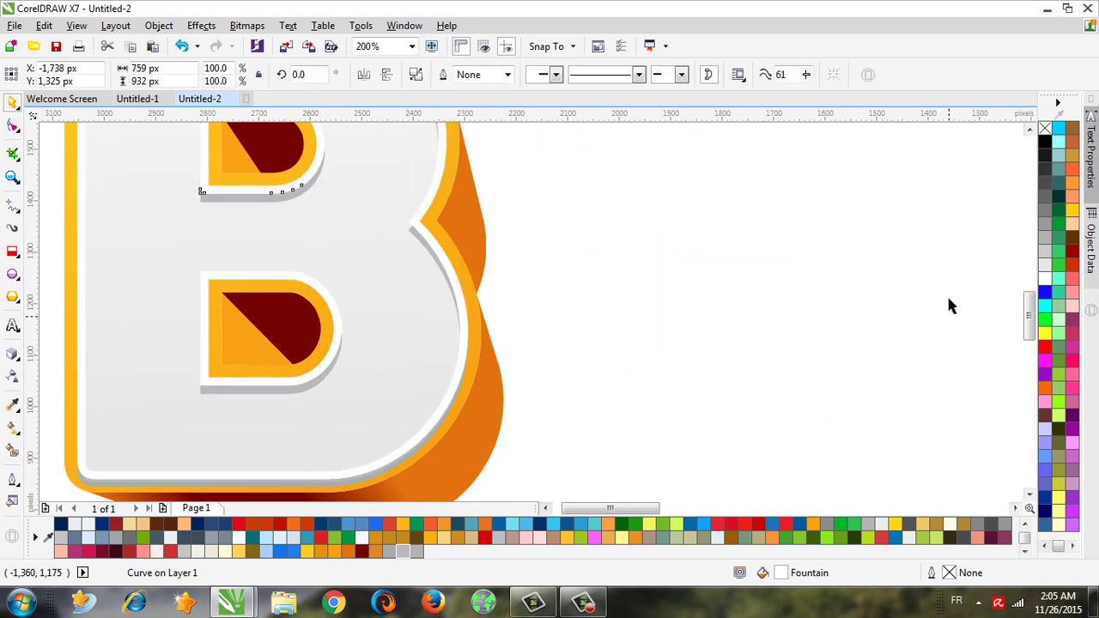
pyautogui.rightClick(1044, 143)
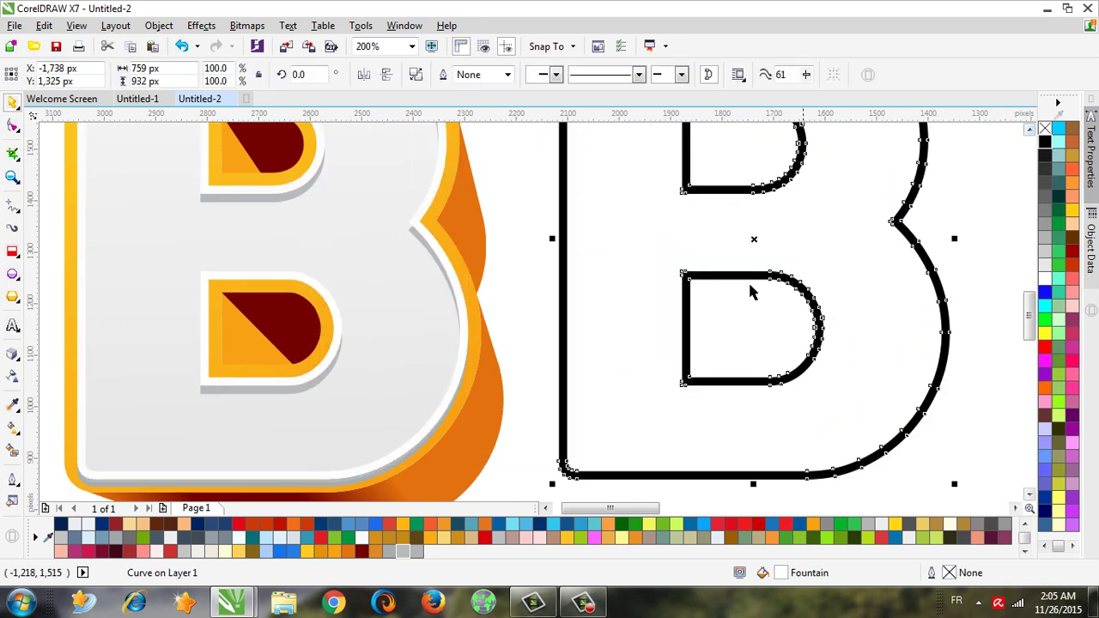
# Set the black-outlined B's outline width to 10 px.
pyautogui.click(466, 311)
pyautogui.click(569, 311)
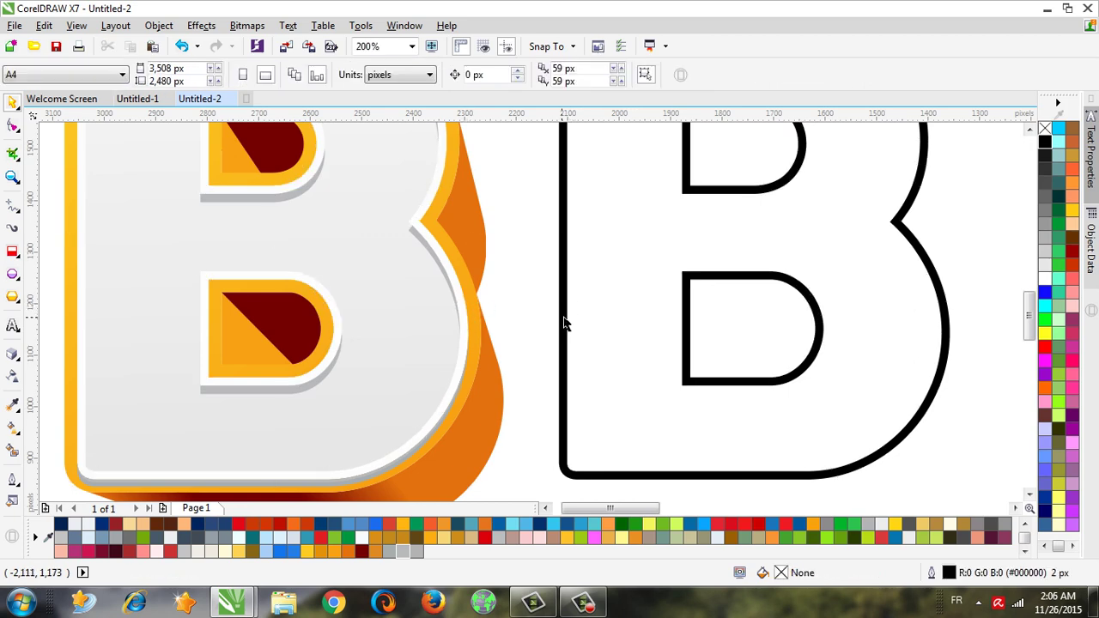
pyautogui.click(564, 319)
pyautogui.click(12, 478)
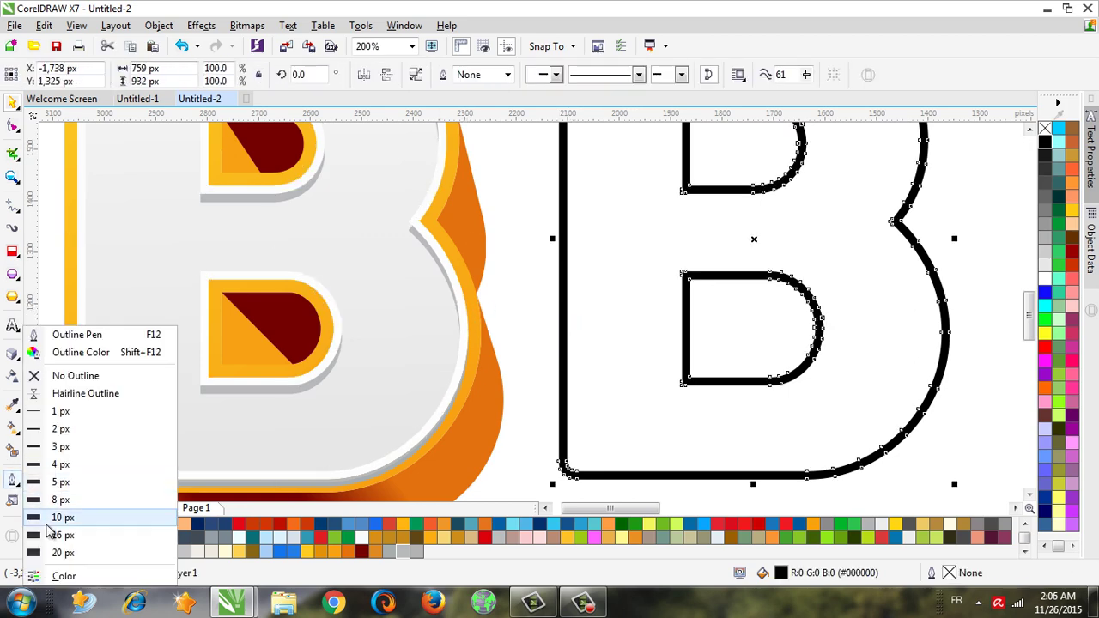
pyautogui.click(60, 535)
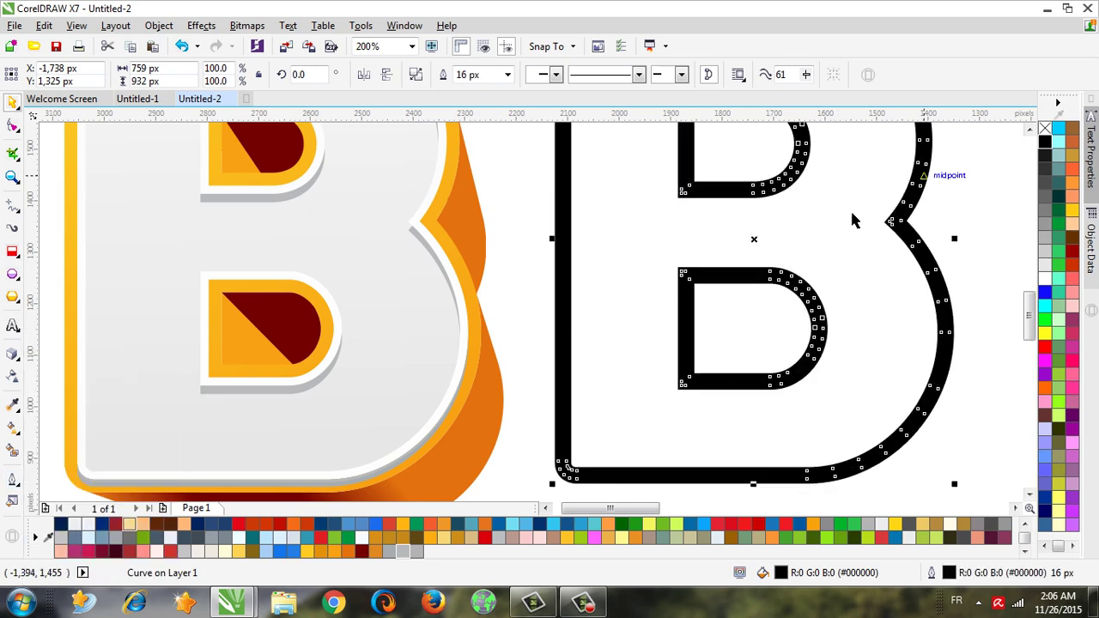
pyautogui.click(12, 483)
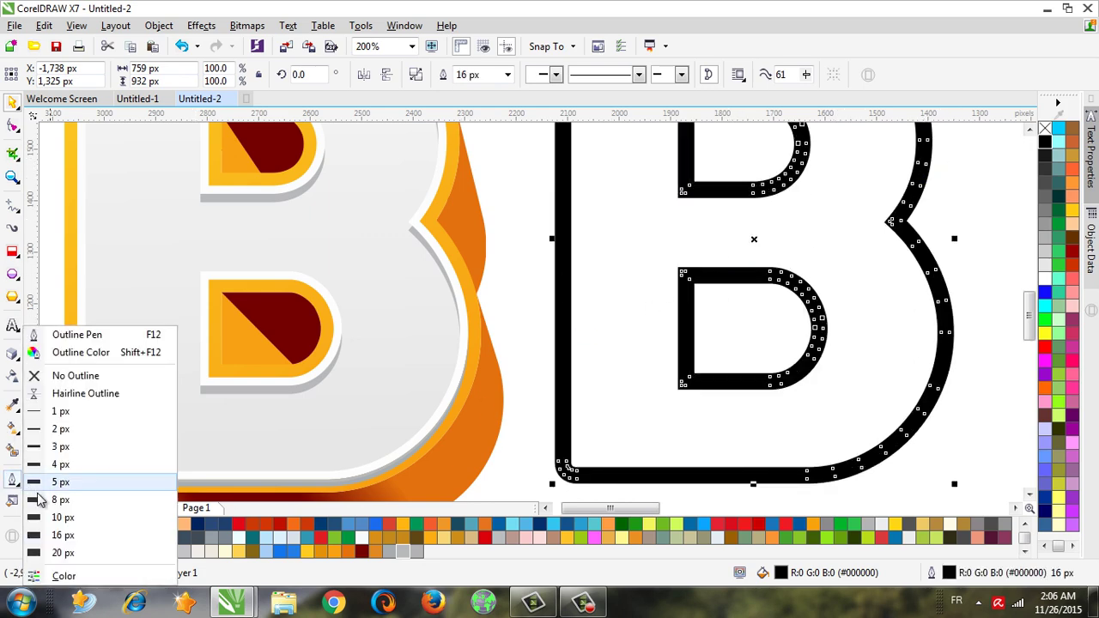
pyautogui.click(60, 518)
# Convert the black-outlined B to a bitmap.
pyautogui.scroll(-2, 572, 310)
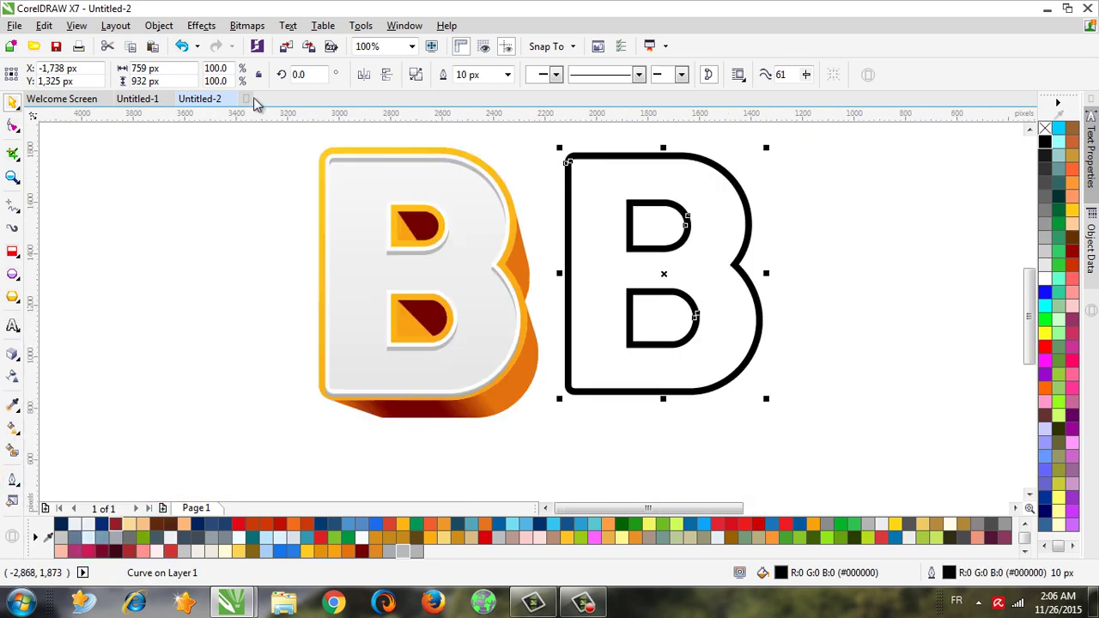
pyautogui.click(246, 25)
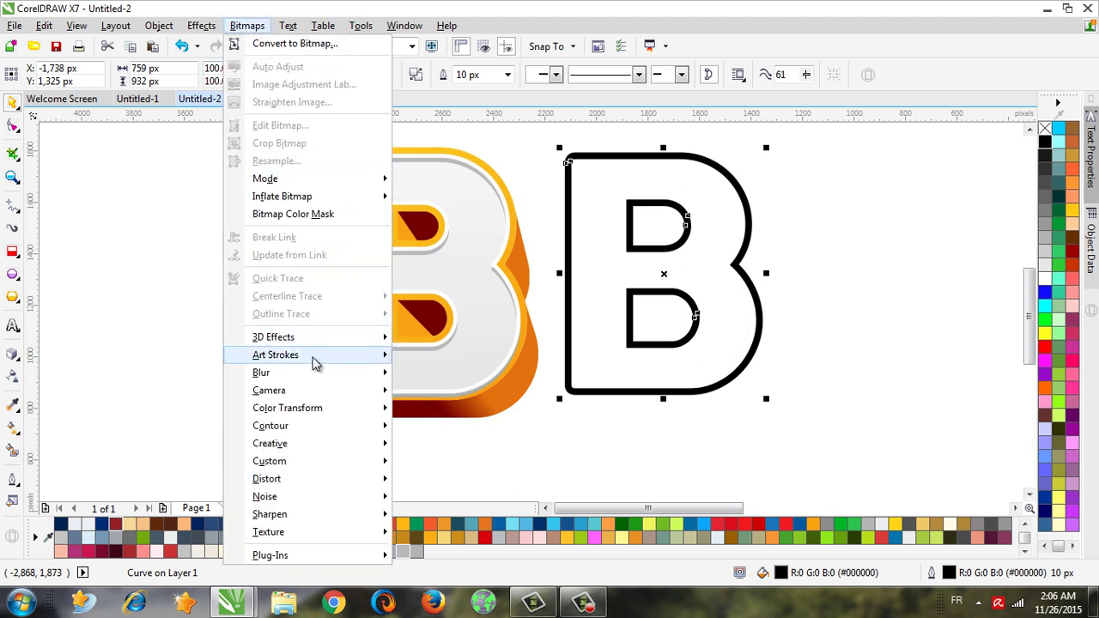
pyautogui.click(296, 43)
pyautogui.click(502, 385)
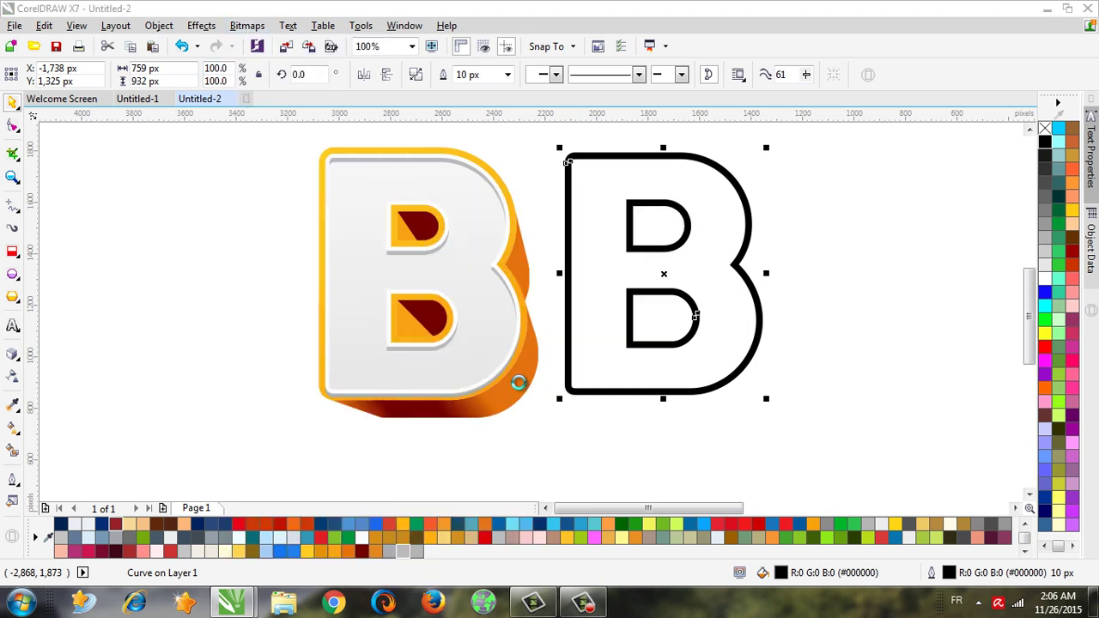
# Apply a 7-pixel Gaussian blur to the B bitmap.
pyautogui.click(247, 25)
pyautogui.moveTo(261, 373)
pyautogui.click(468, 397)
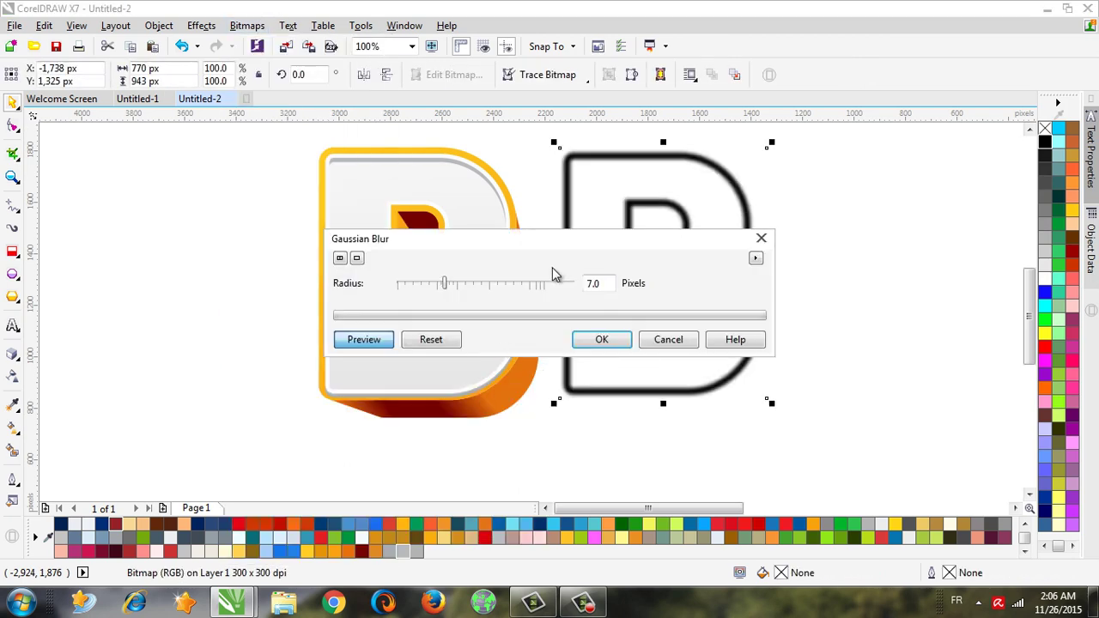
pyautogui.click(601, 338)
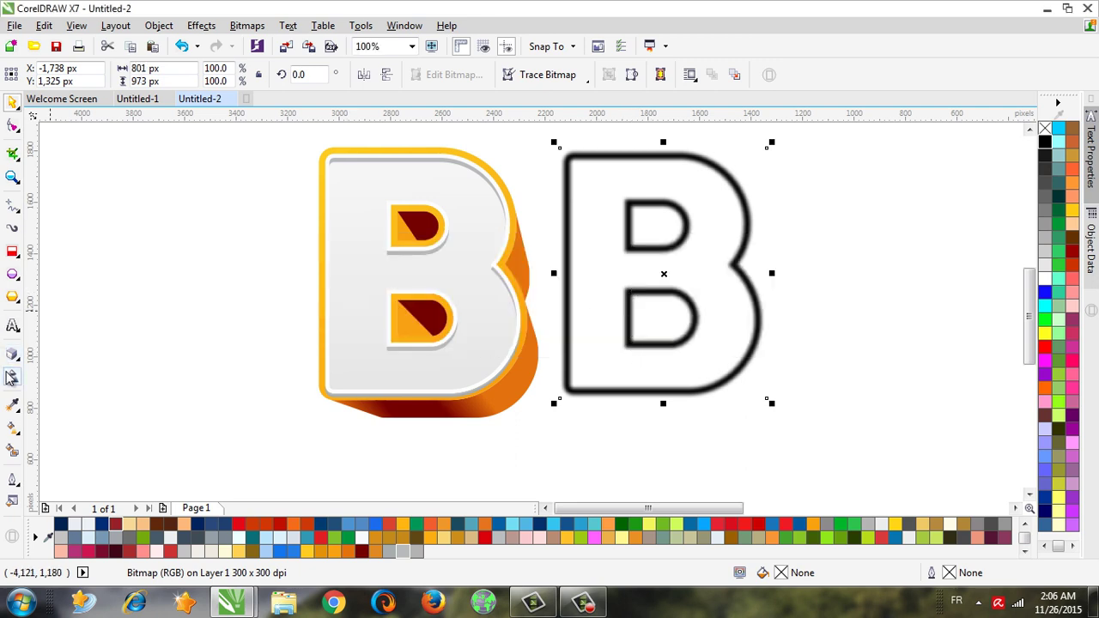
# Give the blurred B bitmap 50% uniform transparency.
pyautogui.click(14, 378)
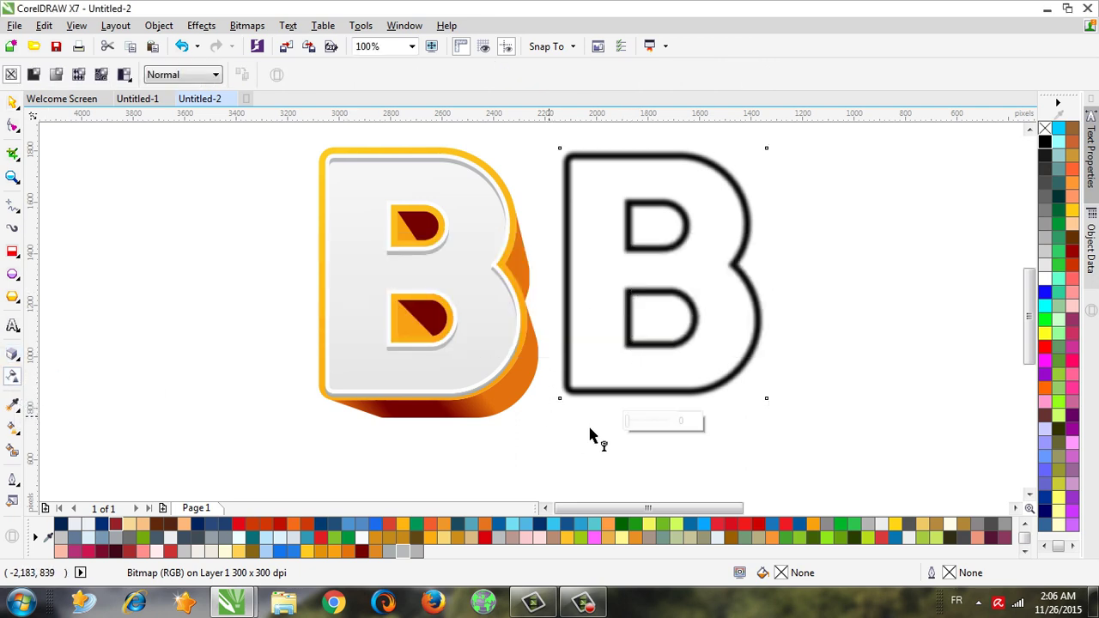
pyautogui.moveTo(628, 421); pyautogui.dragTo(644, 420)
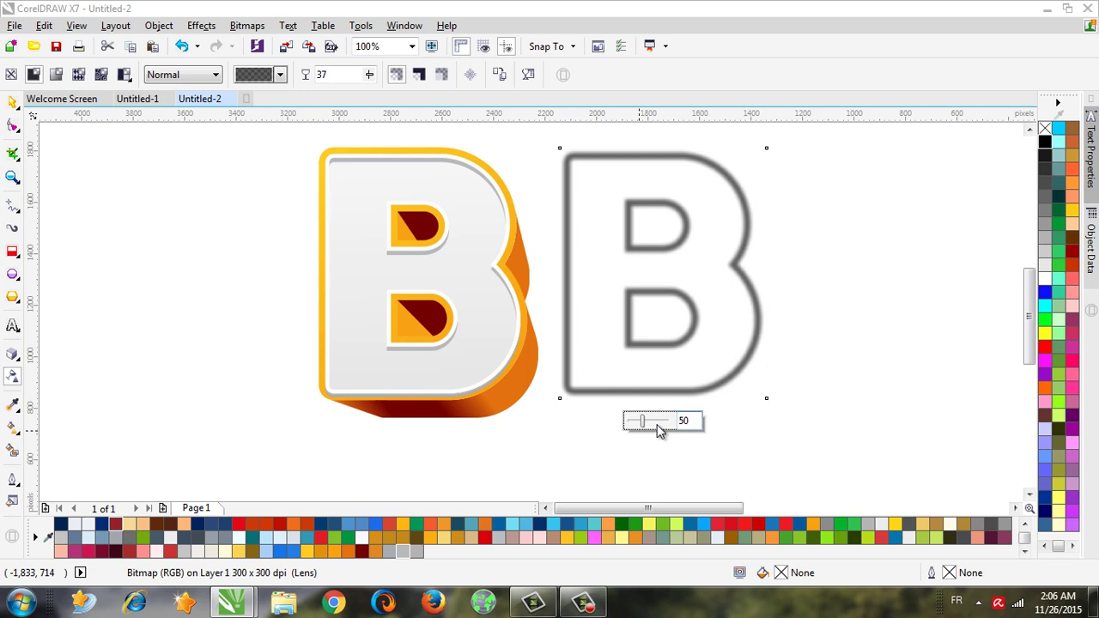
pyautogui.press('Return')
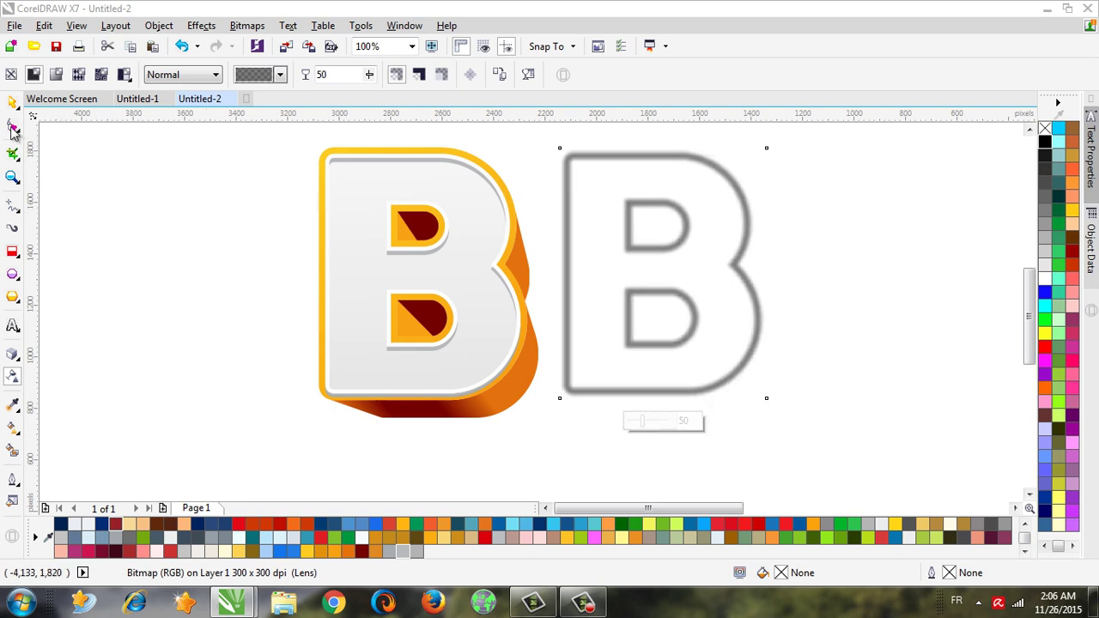
# Deselect the blurred B and select the grey inner line of the orange B.
pyautogui.click(12, 102)
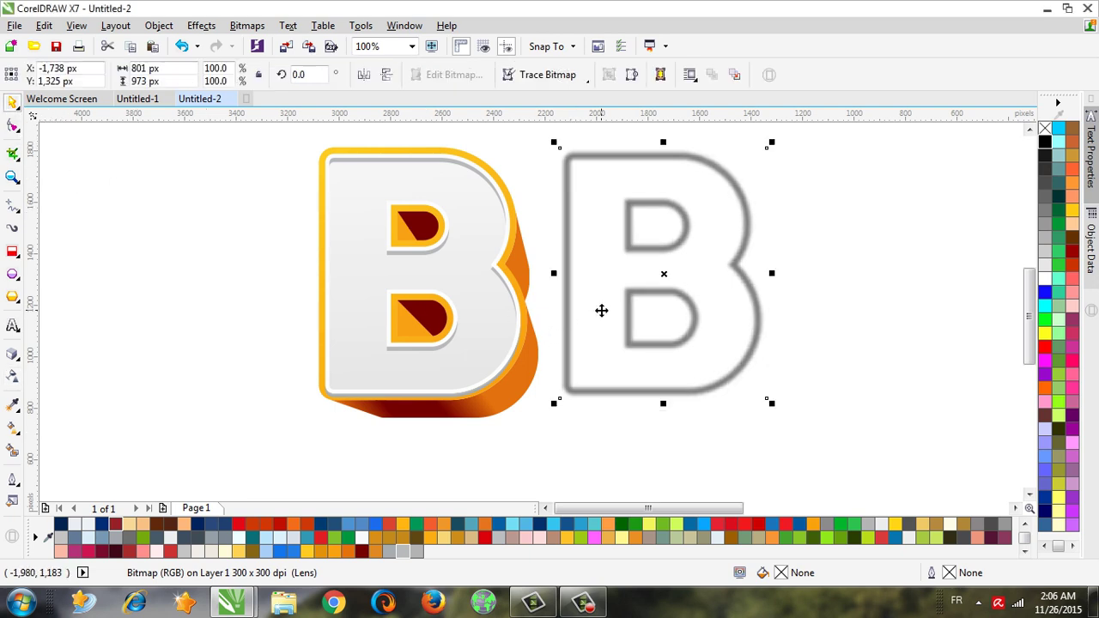
pyautogui.moveTo(295, 146); pyautogui.dragTo(471, 344)
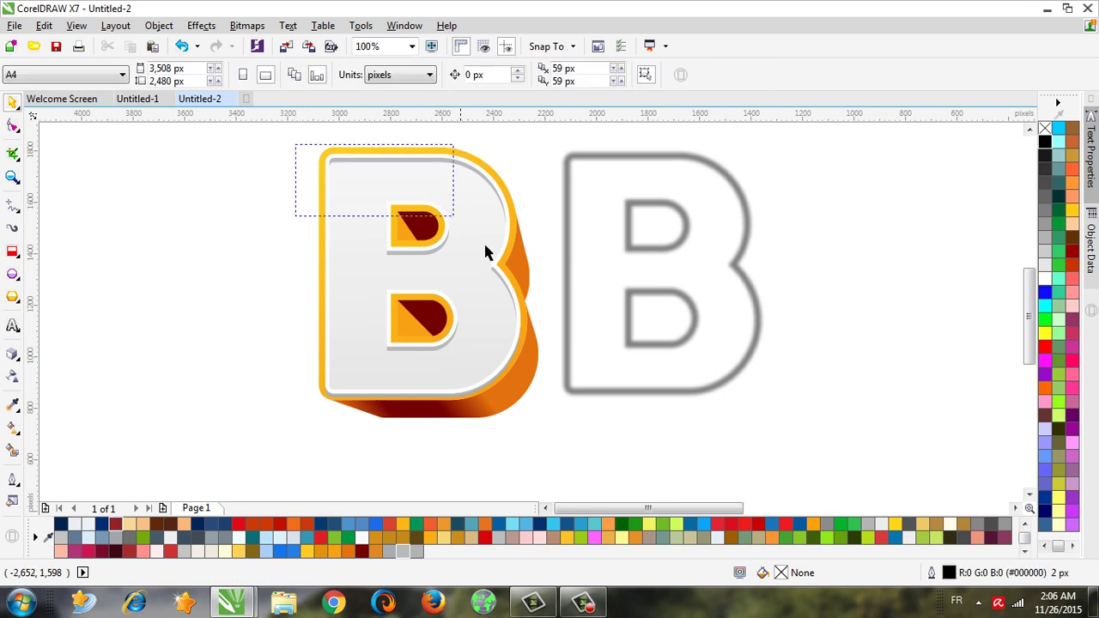
pyautogui.scroll(2, 437, 215)
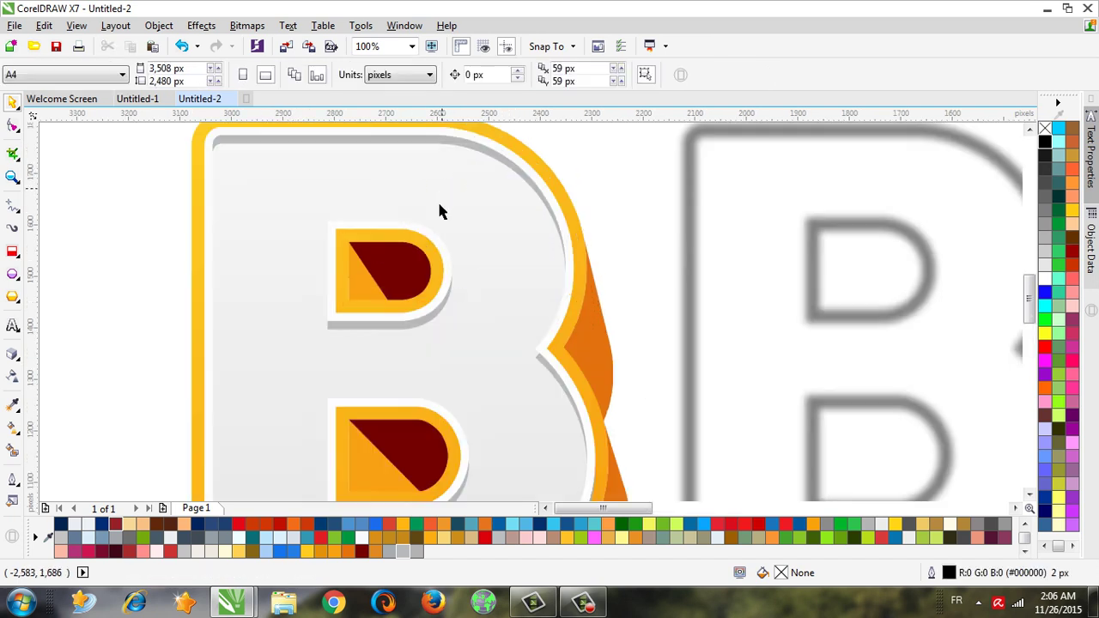
pyautogui.click(463, 148)
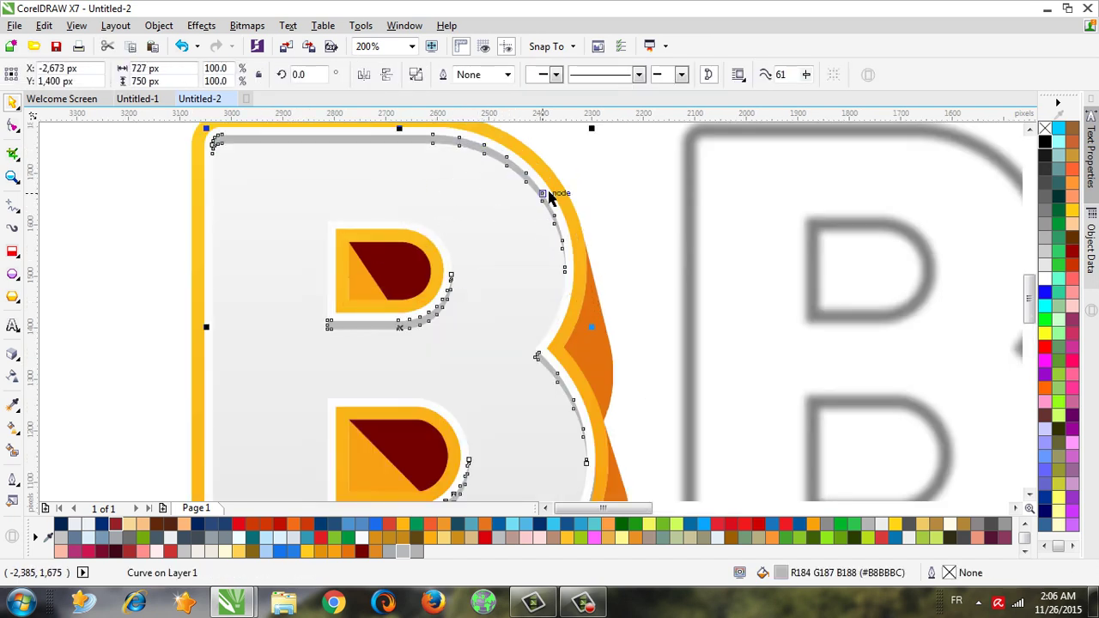
# Group the grey inner curve with the B's white face and nudge the group down two steps.
pyautogui.keyDown('shift'); pyautogui.click(558, 210); pyautogui.keyUp('shift')
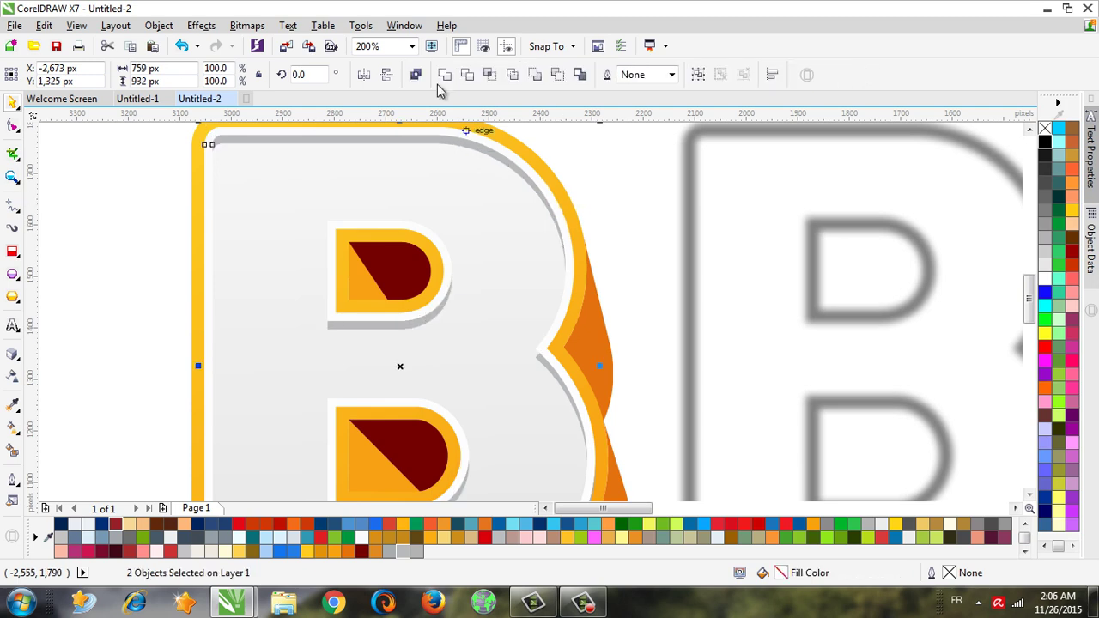
pyautogui.click(703, 73)
pyautogui.scroll(-2, 478, 242)
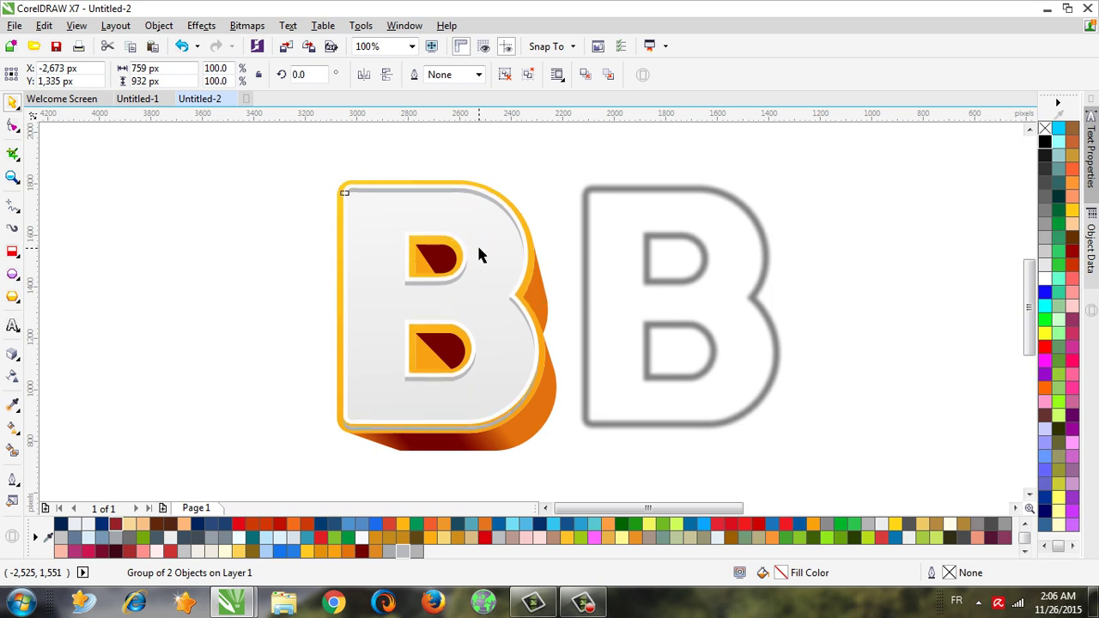
pyautogui.press('Down')
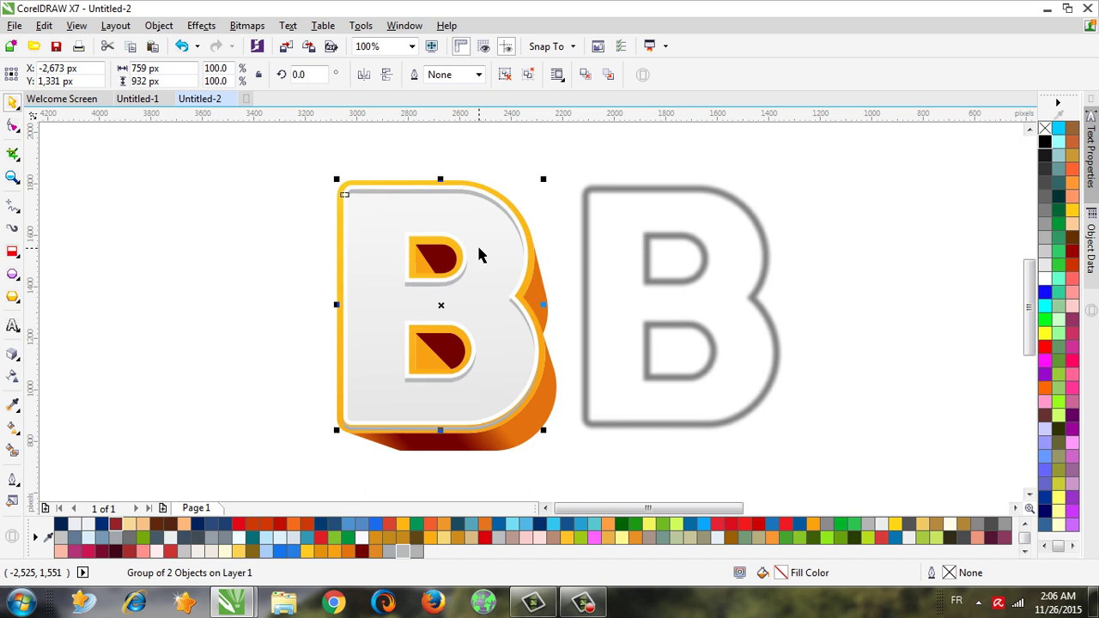
pyautogui.press('Down')
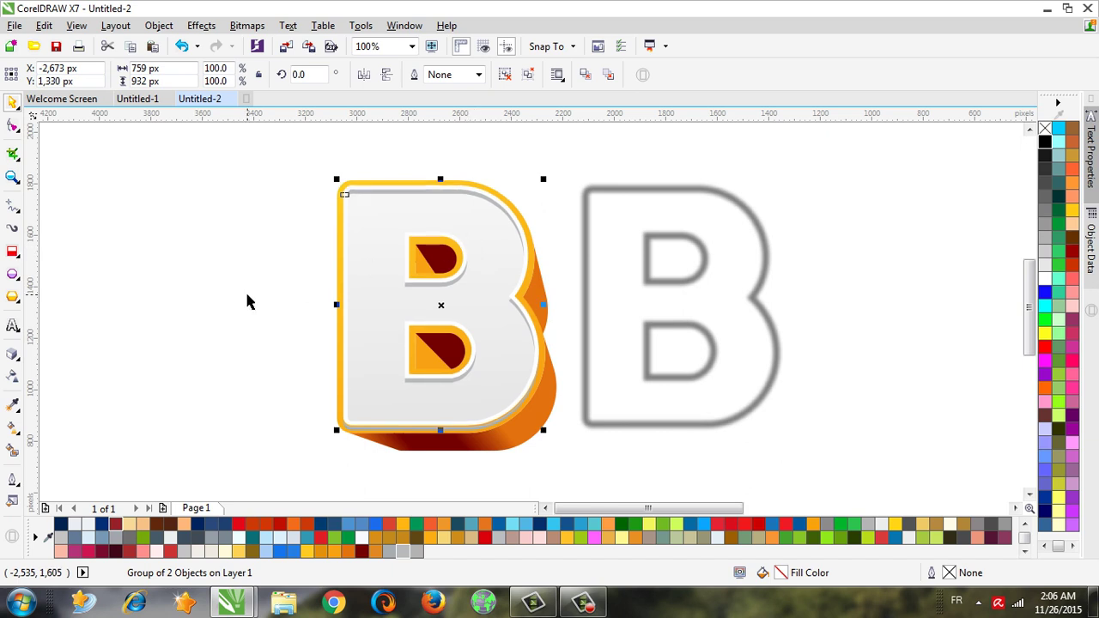
pyautogui.click(317, 346)
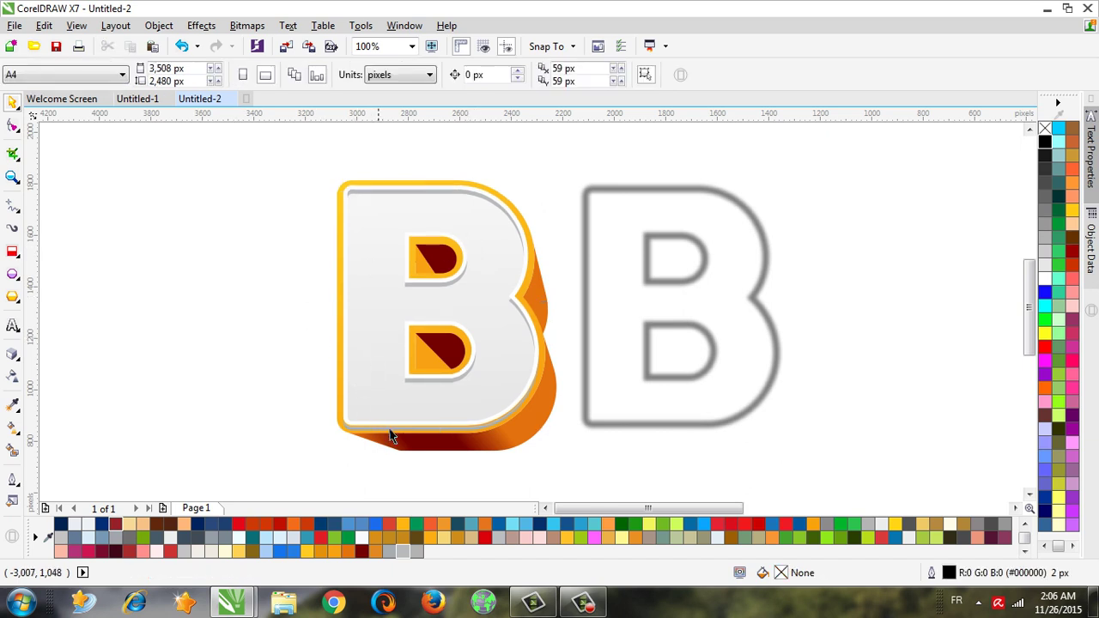
# Fine-tune the grey band under the B's face up and back down so it sits flush.
pyautogui.scroll(1, 394, 436)
pyautogui.scroll(1, 490, 429)
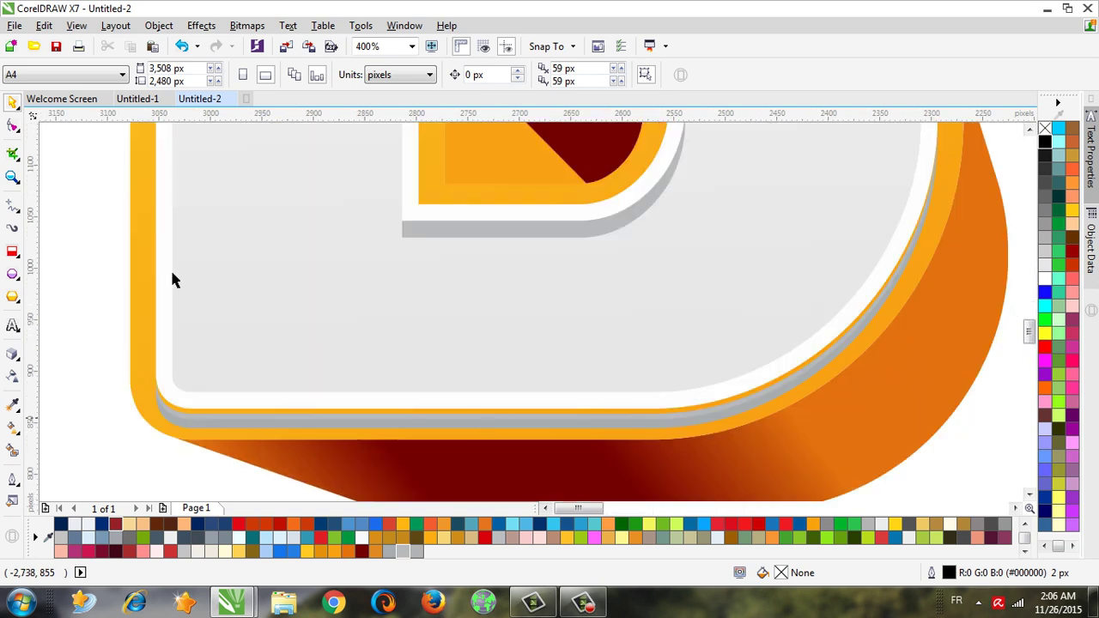
pyautogui.click(472, 422)
pyautogui.scroll(1, 473, 418)
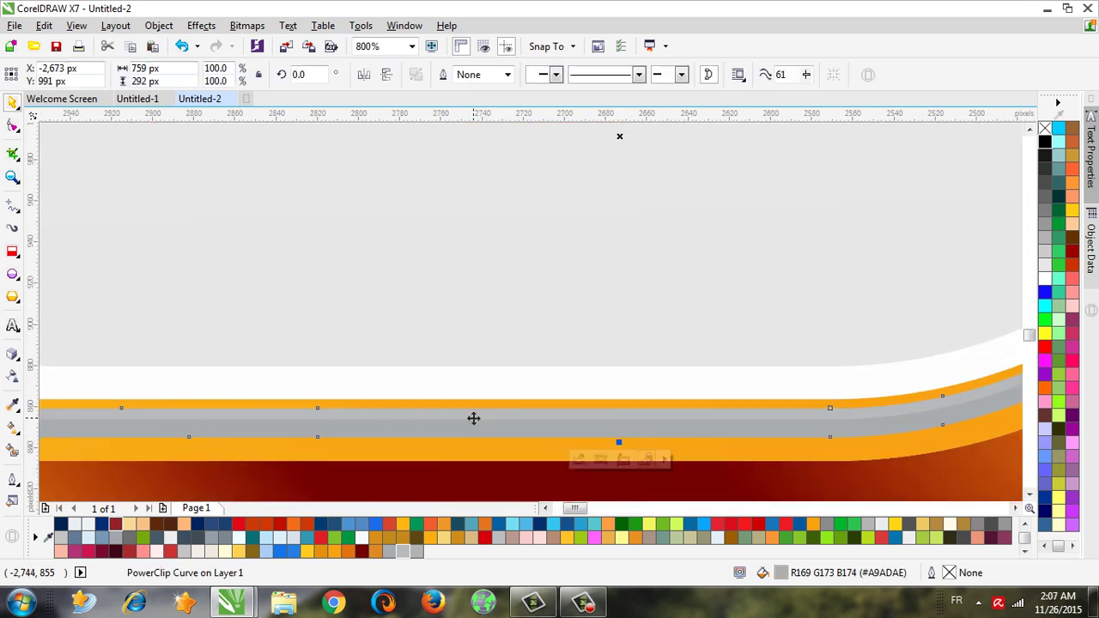
pyautogui.press('Up')
pyautogui.press('Up')
pyautogui.press('Up')
pyautogui.press('Up')
pyautogui.press('Down')
pyautogui.scroll(-1, 417, 373)
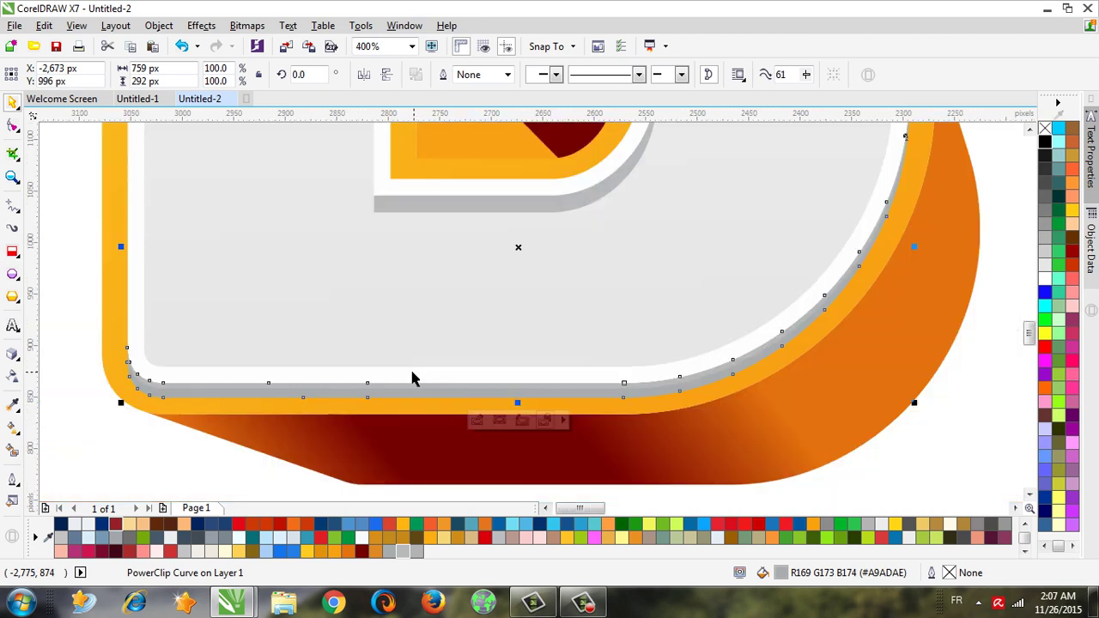
pyautogui.scroll(-1, 410, 380)
pyautogui.scroll(-1, 410, 381)
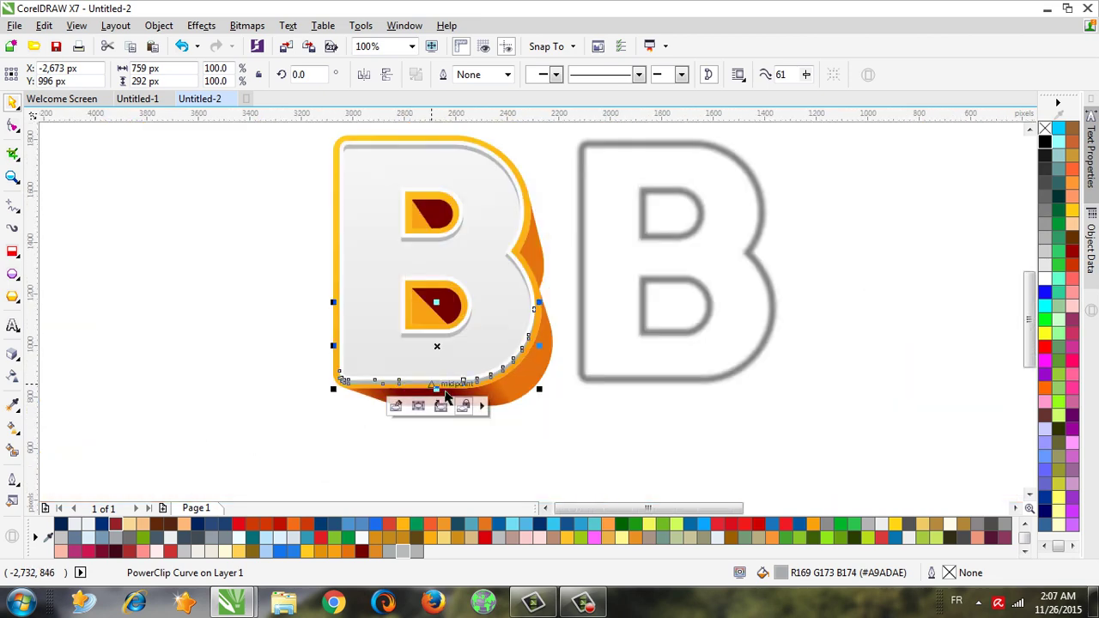
pyautogui.click(531, 434)
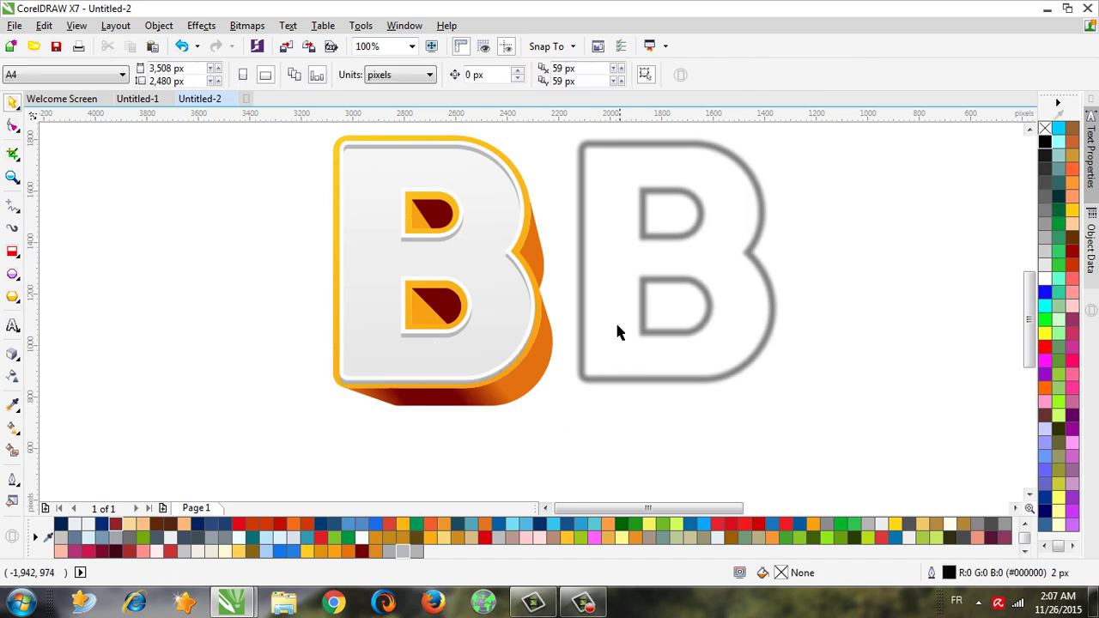
# Move the blurred grey outline B over the orange B.
pyautogui.click(644, 296)
pyautogui.moveTo(679, 262)
pyautogui.mouseDown()
pyautogui.moveTo(481, 269)
pyautogui.moveTo(432, 255)
pyautogui.mouseUp()
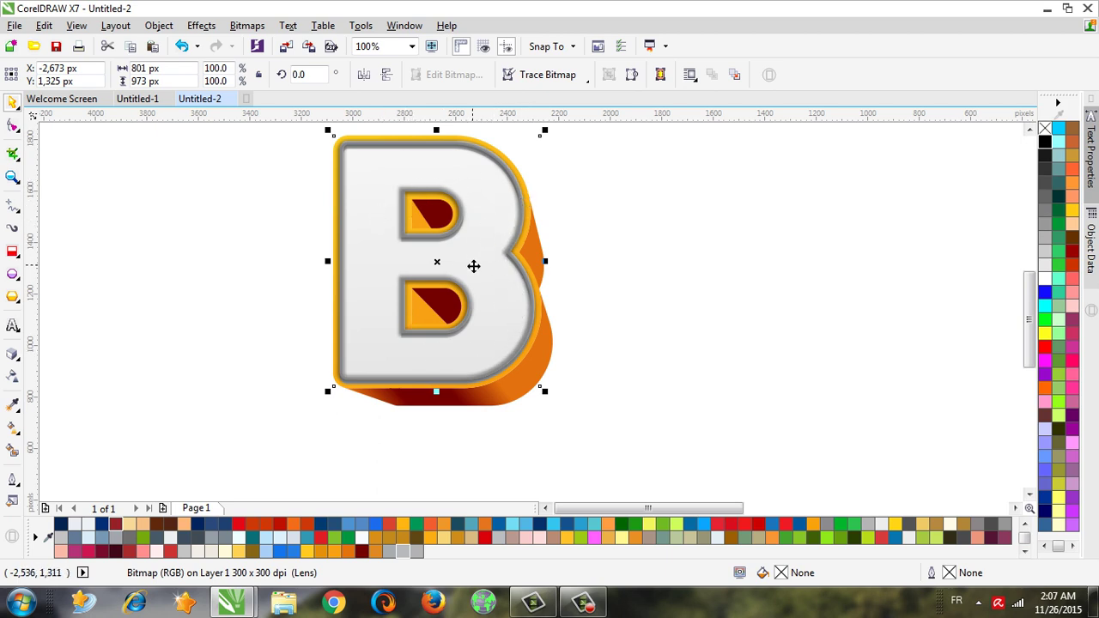
pyautogui.scroll(2, 475, 264)
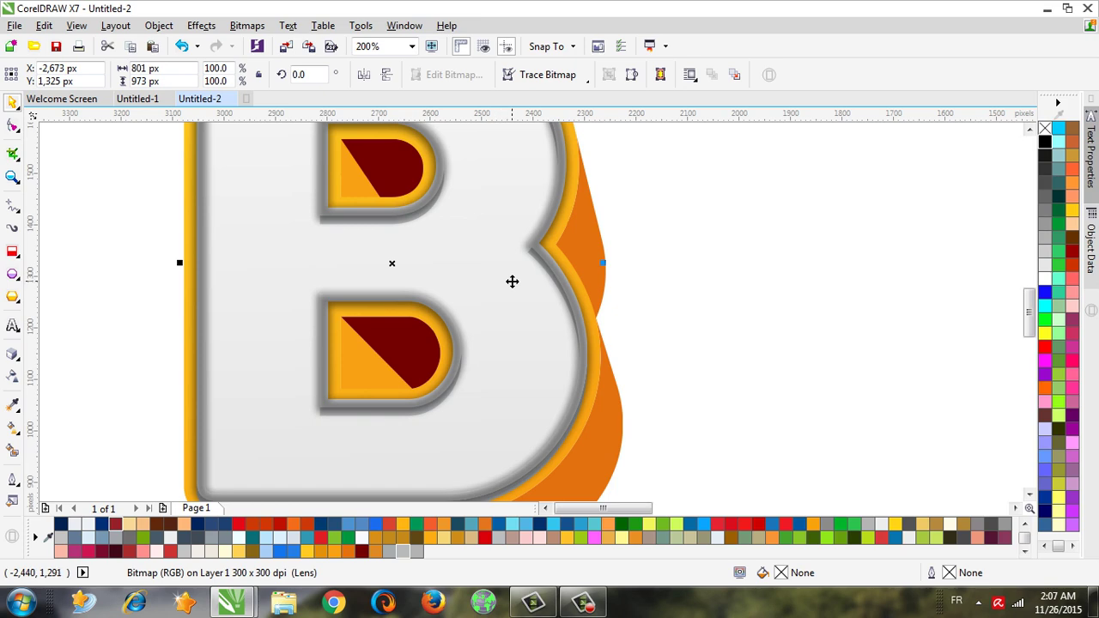
# PowerClip the blurred B inside the B's face, retrying after an invalid-target warning.
pyautogui.click(201, 25)
pyautogui.moveTo(189, 167)
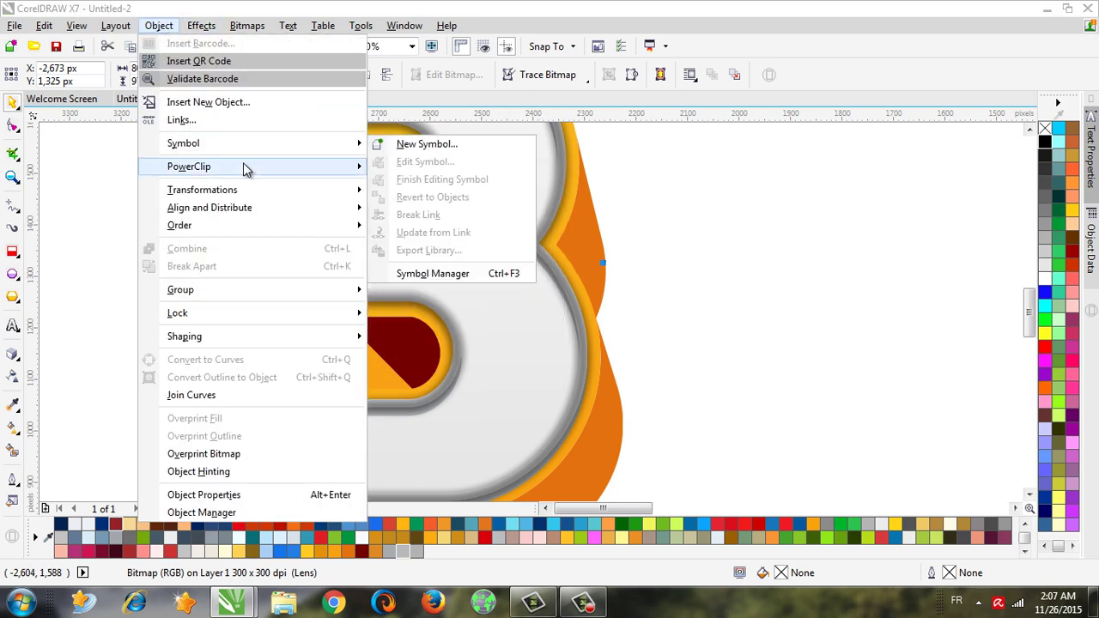
pyautogui.click(411, 168)
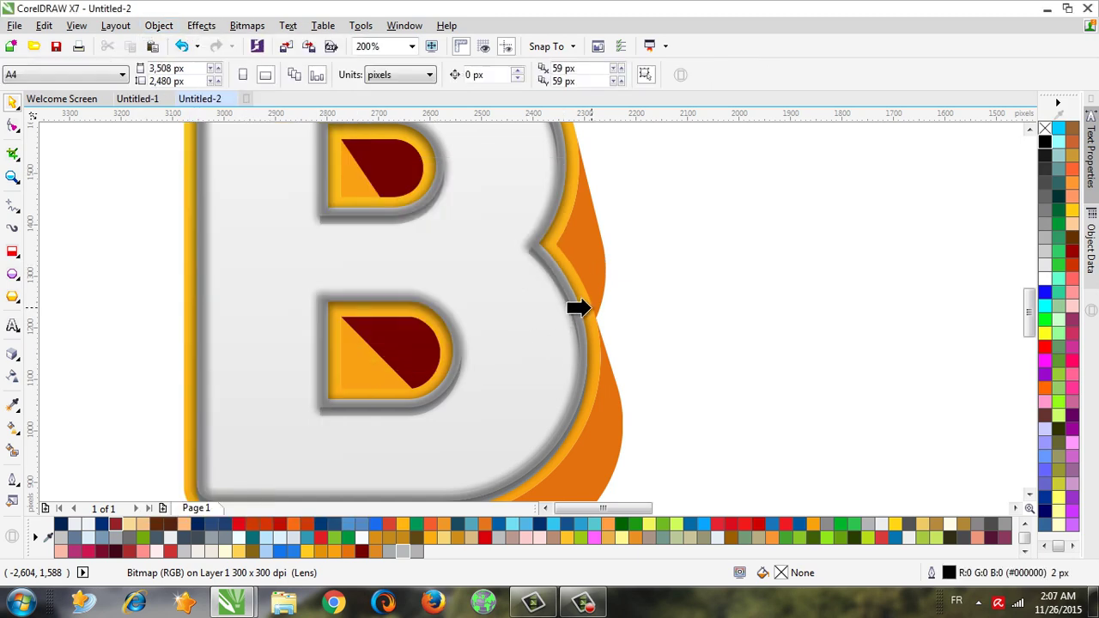
pyautogui.click(591, 306)
pyautogui.click(605, 330)
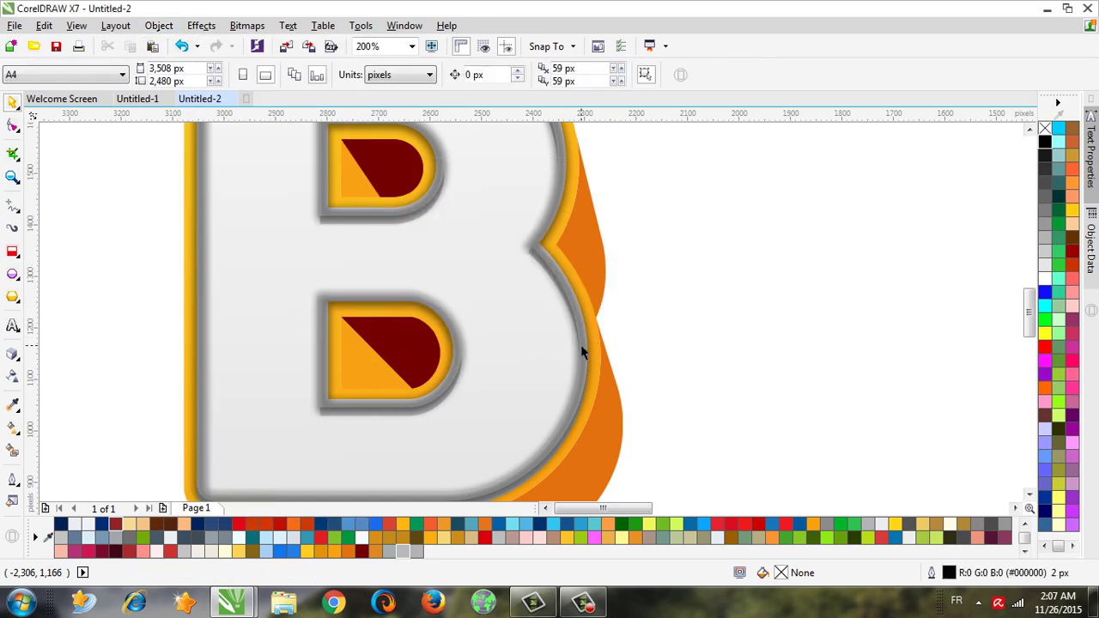
pyautogui.click(582, 345)
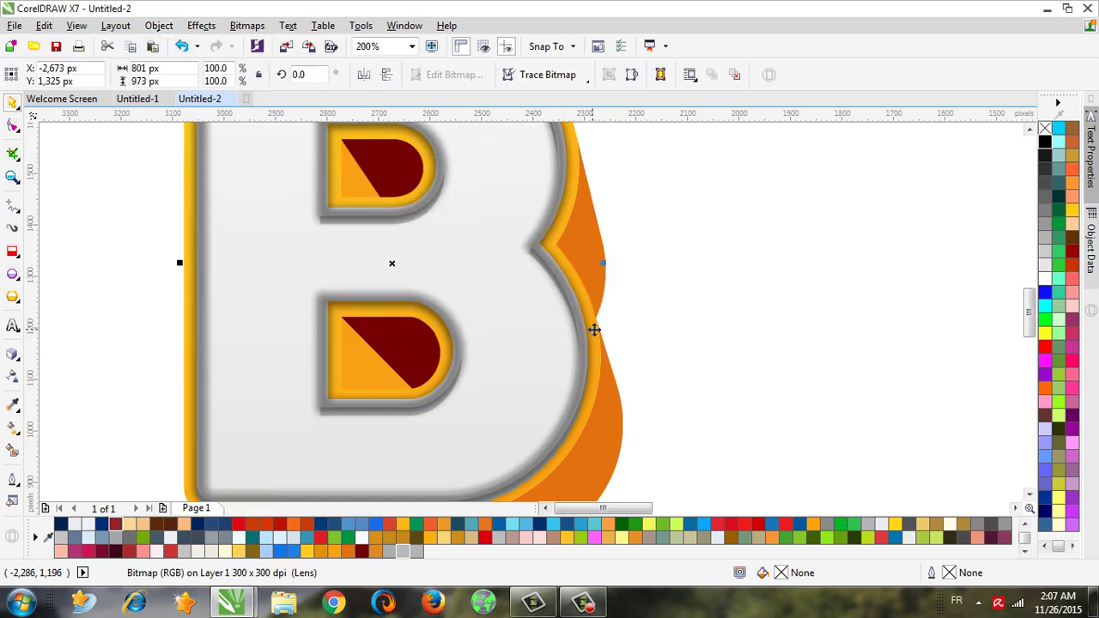
pyautogui.click(159, 26)
pyautogui.moveTo(189, 166)
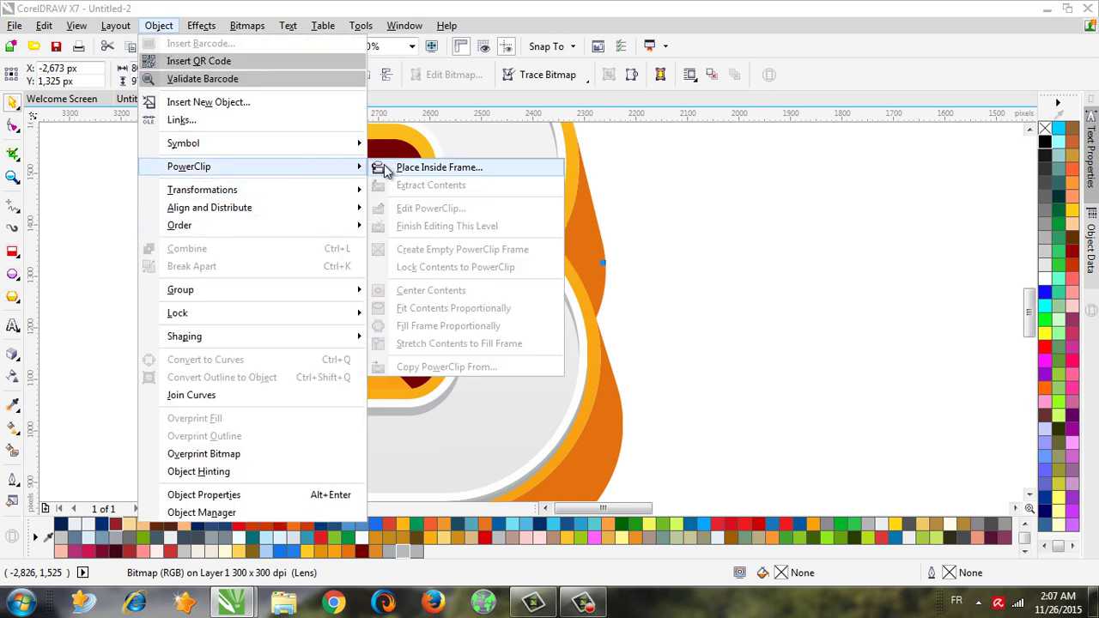
pyautogui.click(385, 167)
pyautogui.click(591, 337)
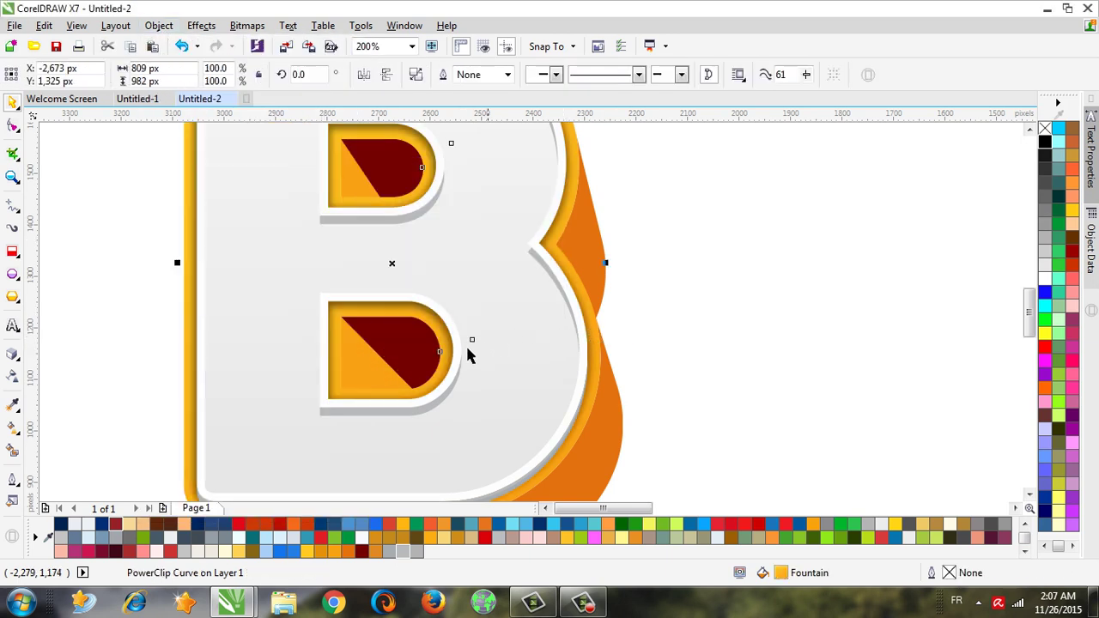
pyautogui.scroll(-2, 365, 300)
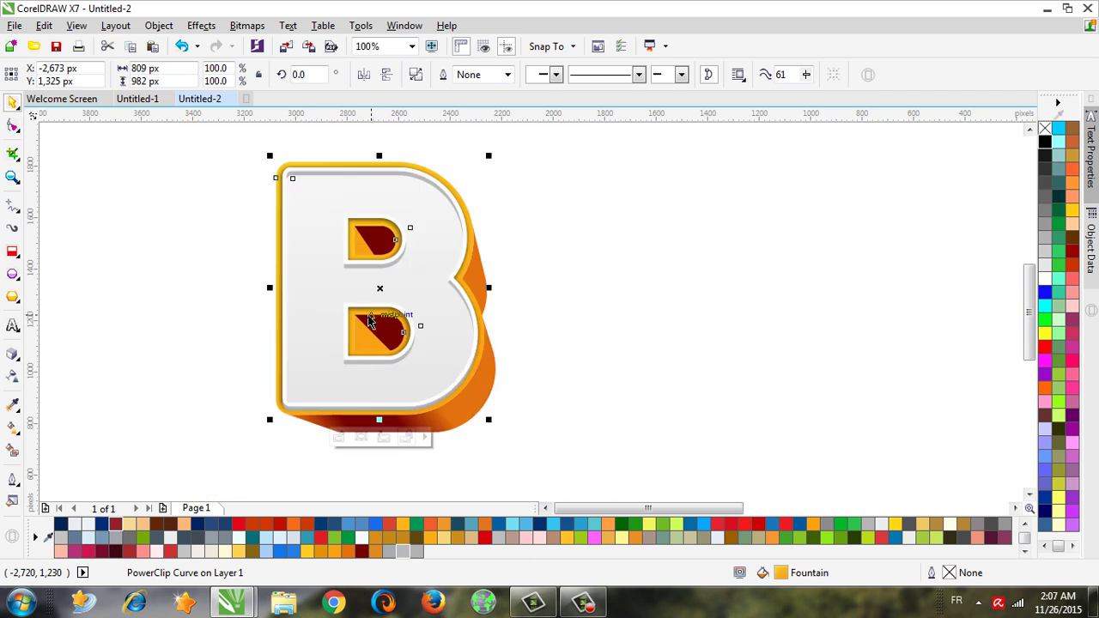
# Inside the B's PowerClip, nudge the shadow bitmap three steps right and adjust it vertically.
pyautogui.click(340, 439)
pyautogui.scroll(2, 394, 374)
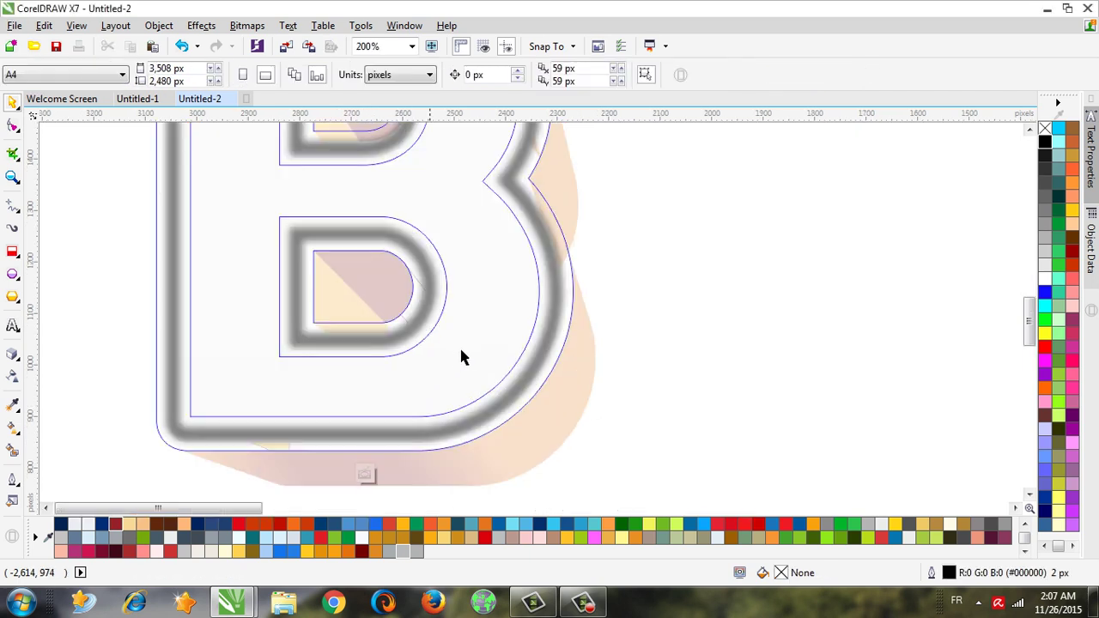
pyautogui.click(557, 325)
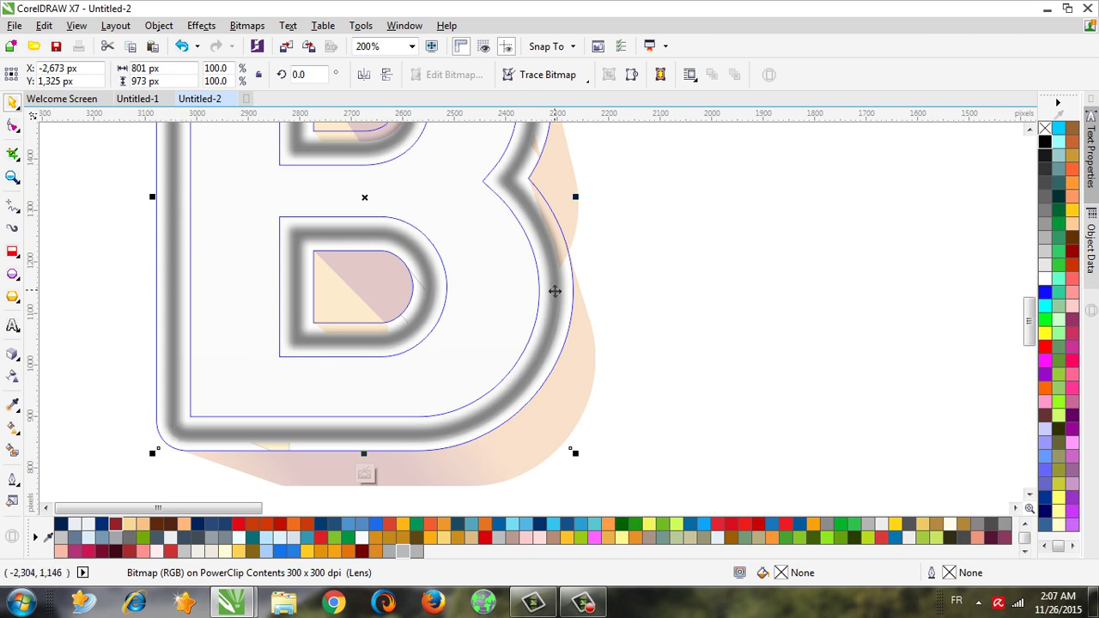
pyautogui.click(555, 291)
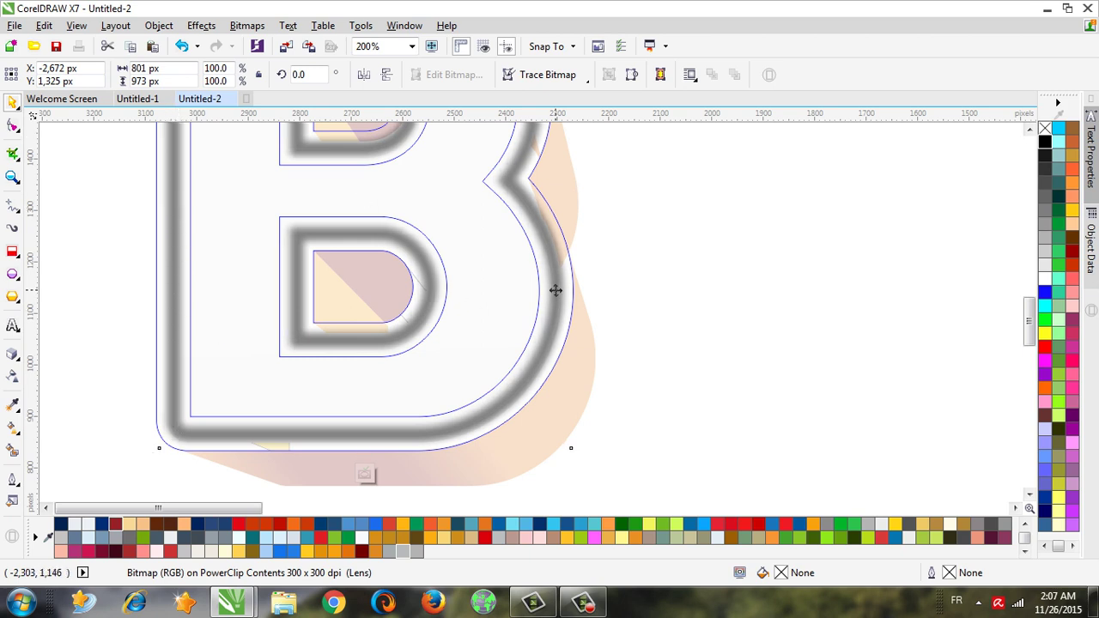
pyautogui.press('Right')
pyautogui.press('Right')
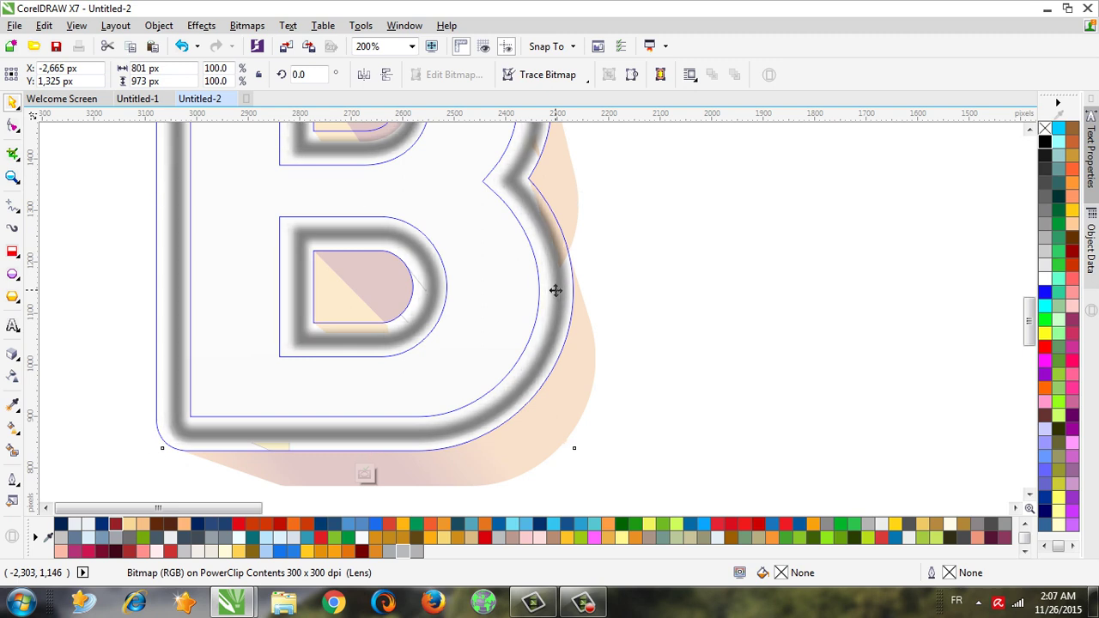
pyautogui.press('Right')
pyautogui.press('Right')
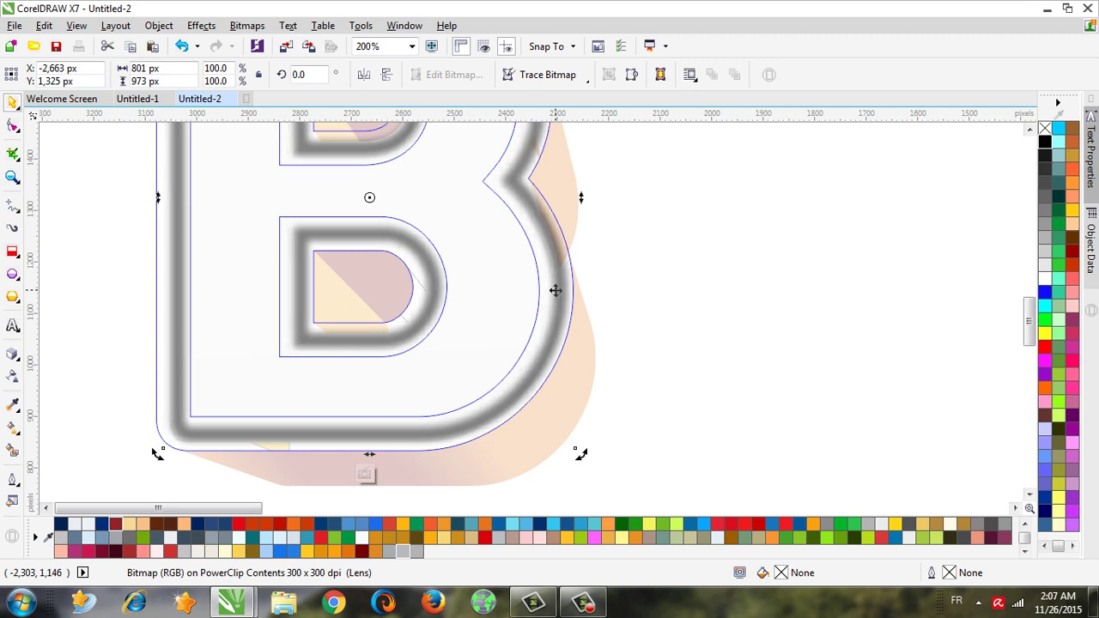
pyautogui.press('Right')
pyautogui.press('Down')
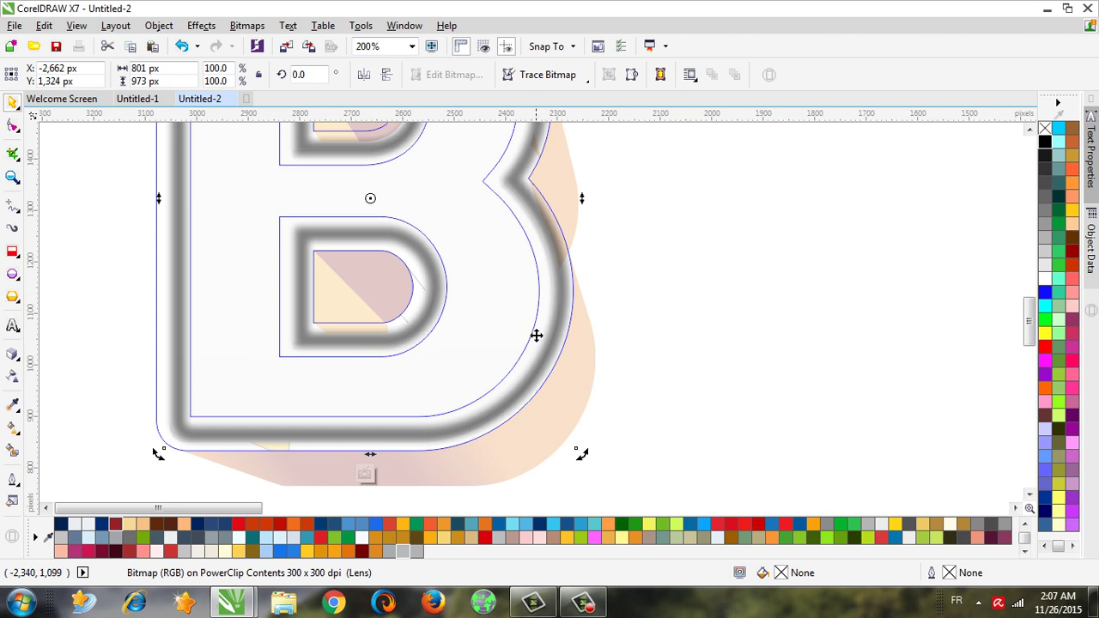
pyautogui.scroll(-2, 536, 343)
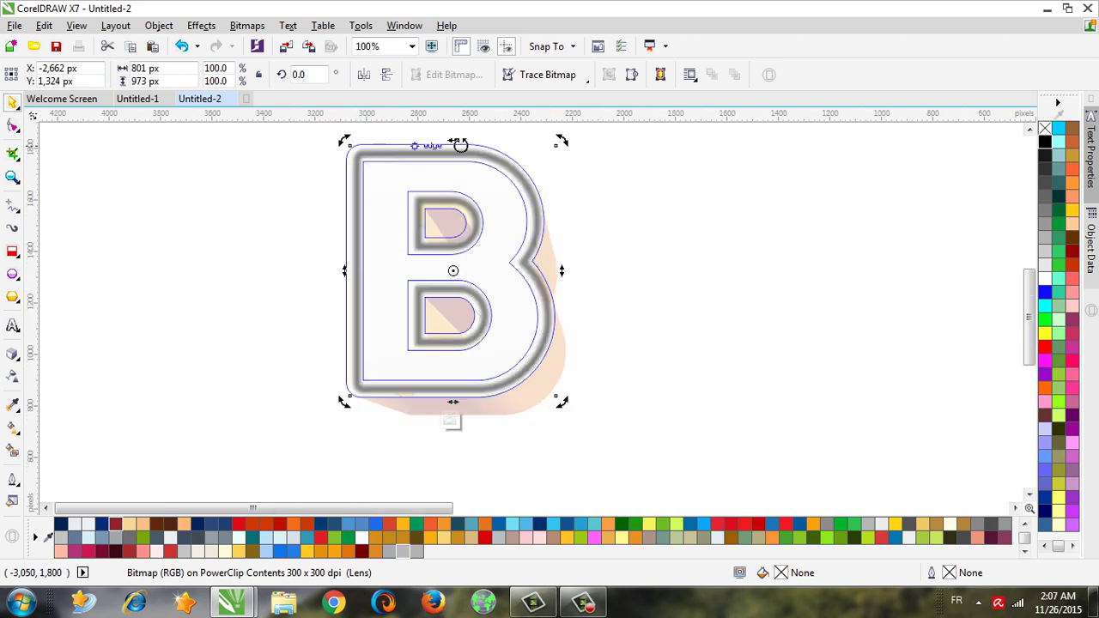
pyautogui.scroll(2, 488, 347)
pyautogui.press('Down')
pyautogui.press('Down')
pyautogui.press('Down')
pyautogui.press('Down')
pyautogui.press('Down')
pyautogui.press('Up')
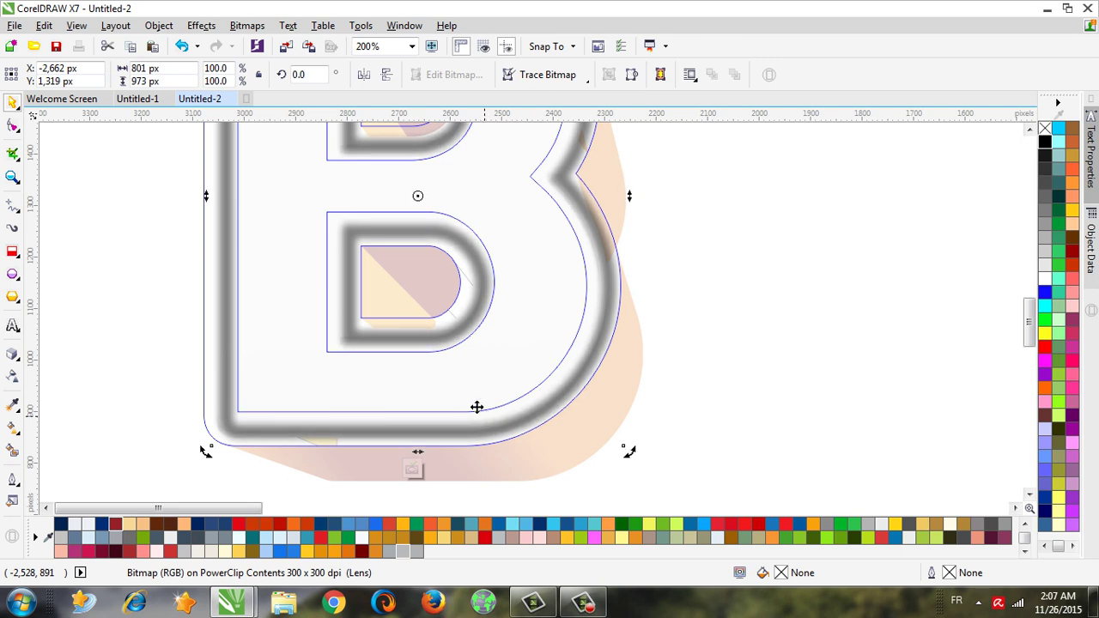
pyautogui.click(413, 471)
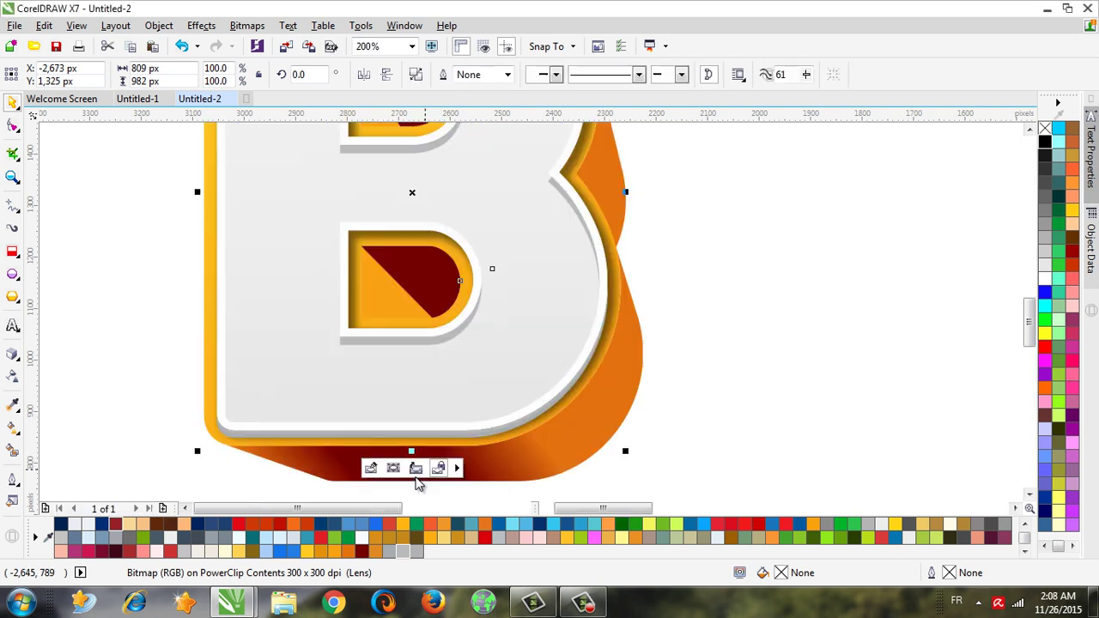
pyautogui.click(137, 352)
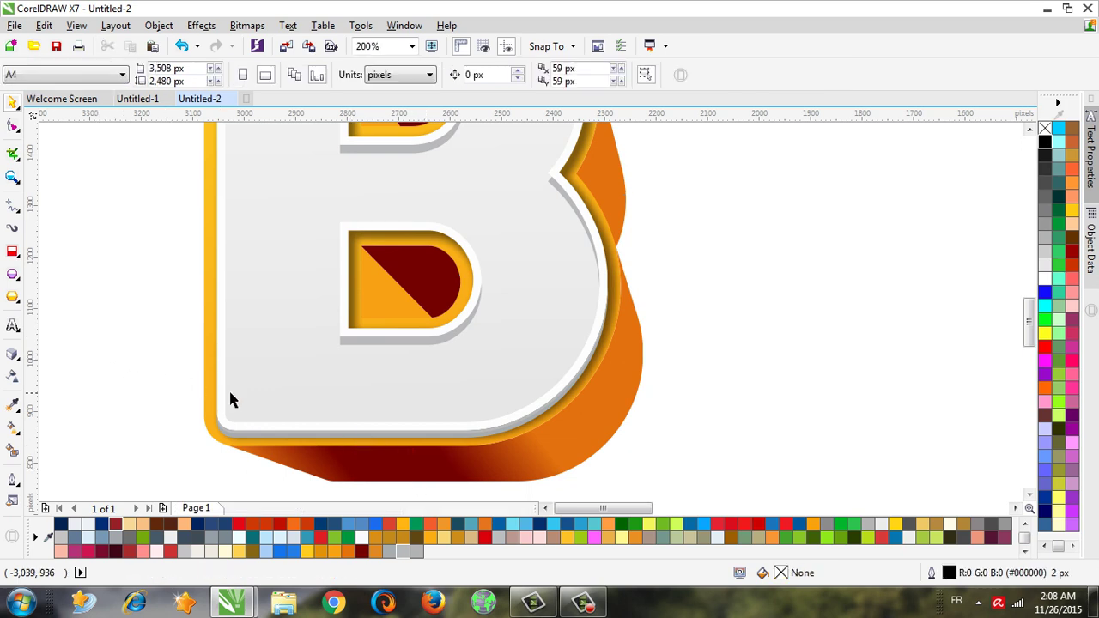
# Reopen the PowerClip, nudge the shadow bitmap down once more, and finish editing.
pyautogui.scroll(-2, 230, 400)
pyautogui.scroll(2, 326, 429)
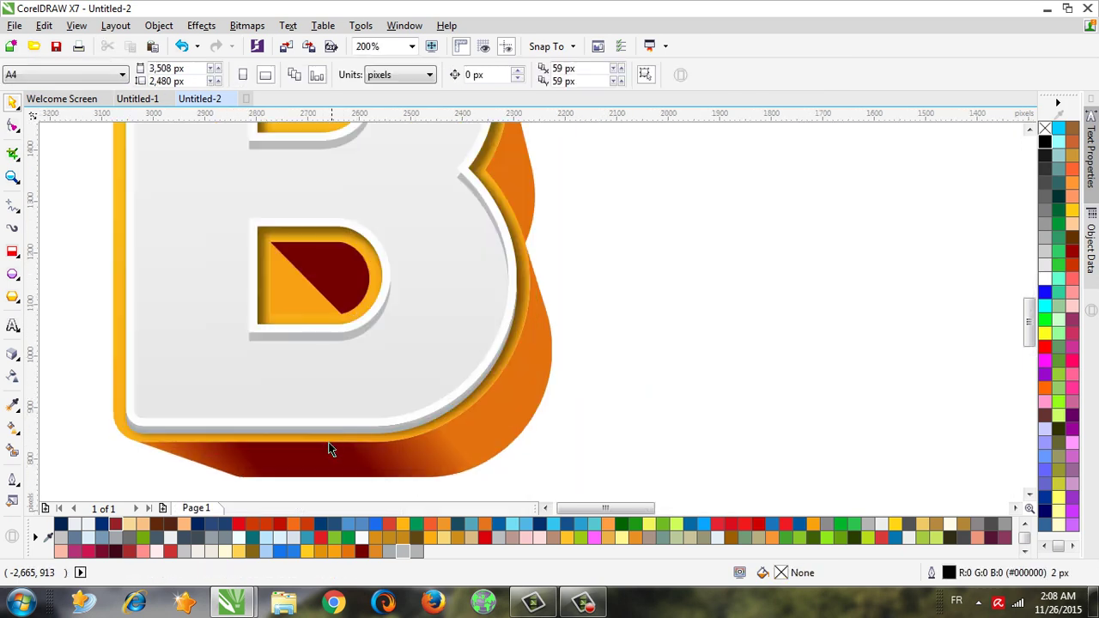
pyautogui.scroll(1, 329, 448)
pyautogui.click(436, 436)
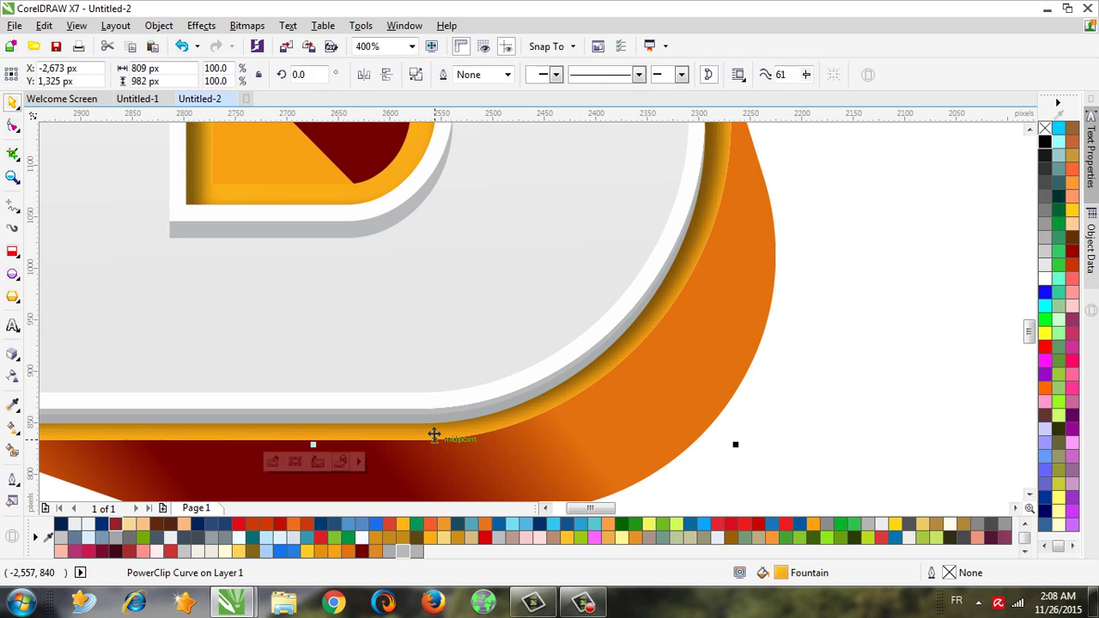
pyautogui.click(275, 460)
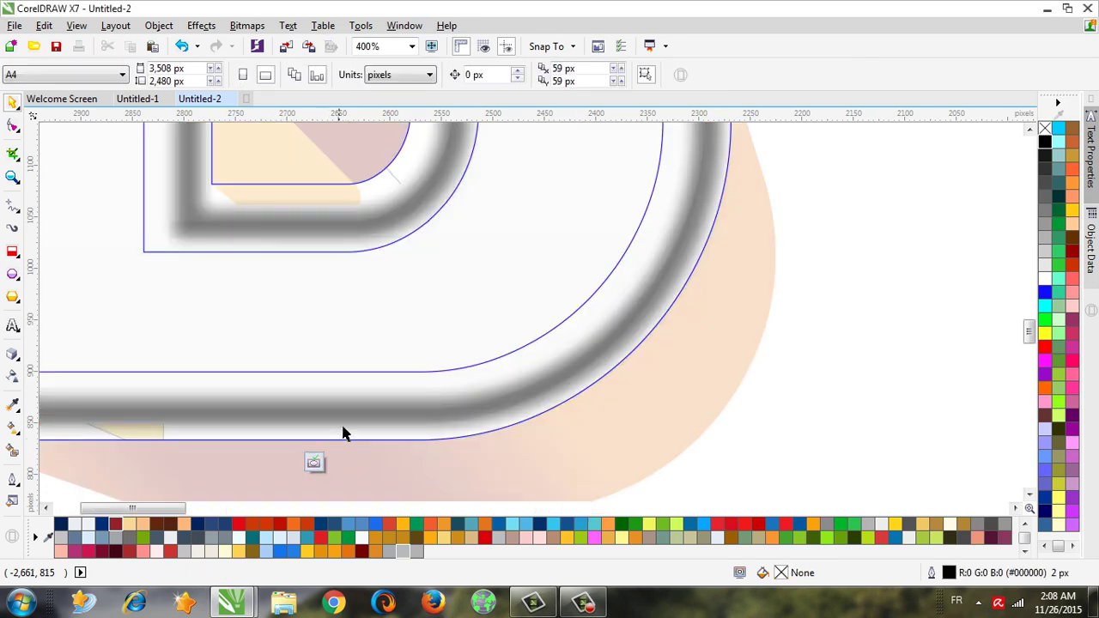
pyautogui.click(343, 427)
pyautogui.press('Down')
pyautogui.press('Down')
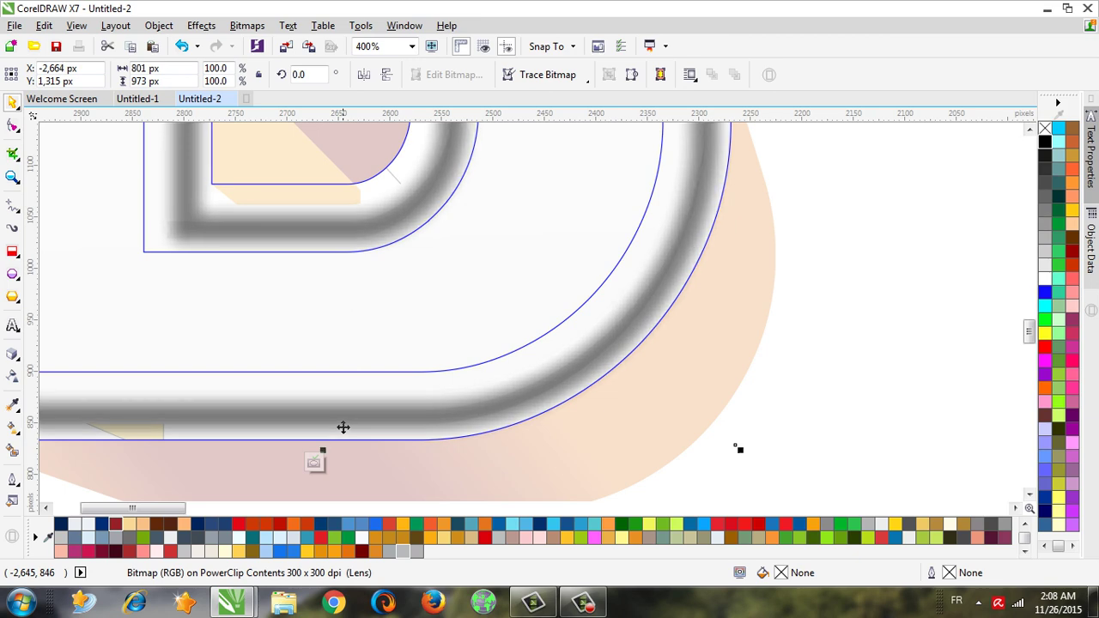
pyautogui.click(314, 461)
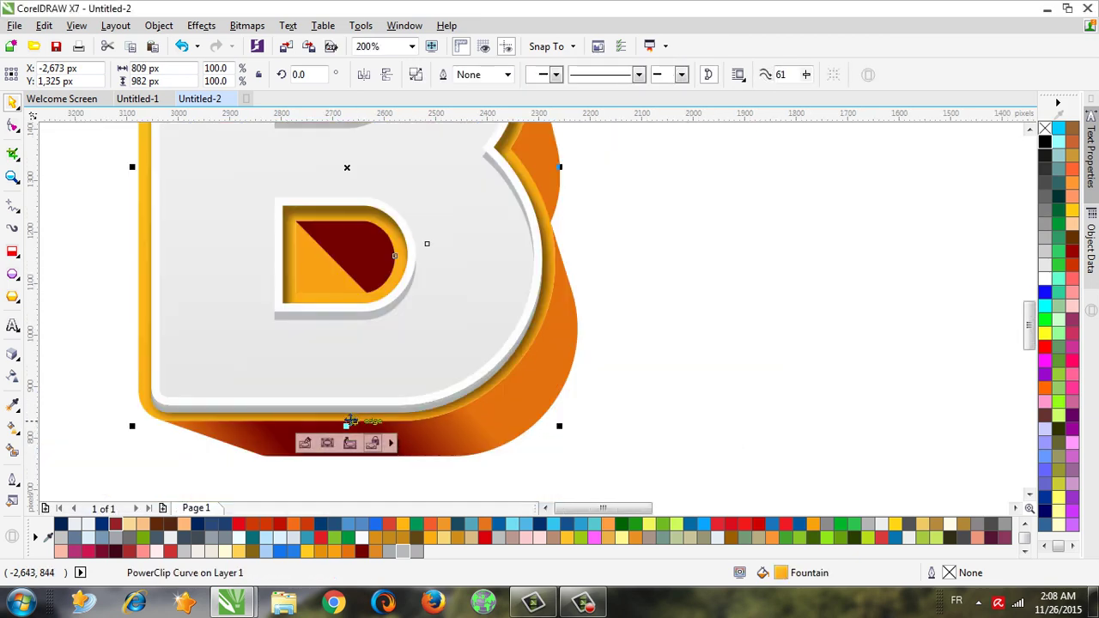
pyautogui.scroll(-1, 348, 421)
pyautogui.click(549, 395)
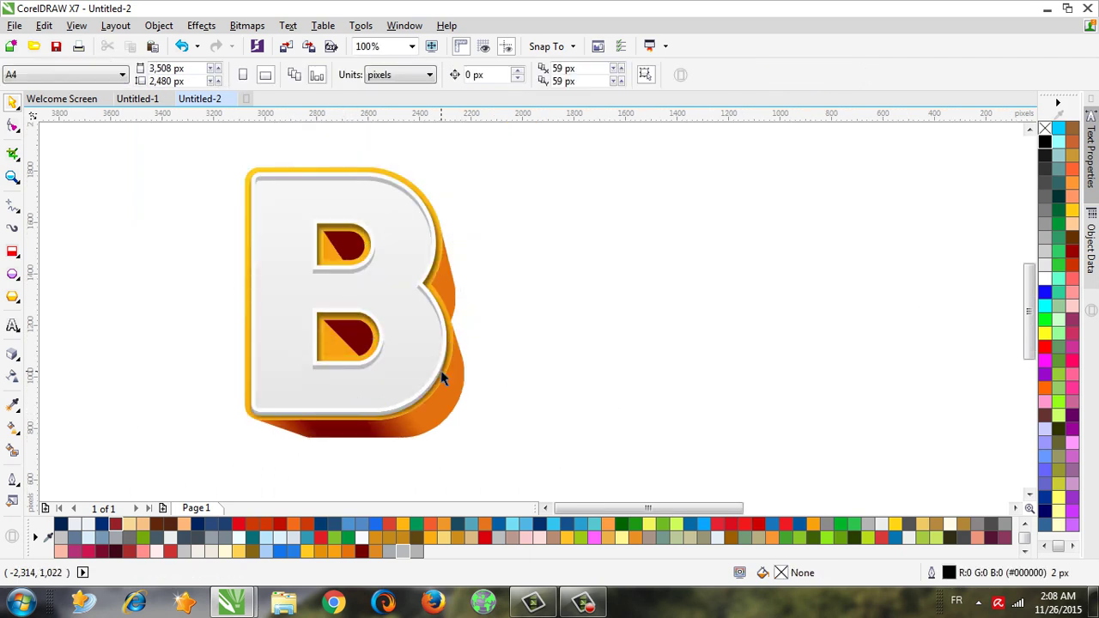
# Drag a duplicate of the B's extrusion out to the right of the letter and select it.
pyautogui.scroll(-1, 438, 410)
pyautogui.scroll(1, 437, 411)
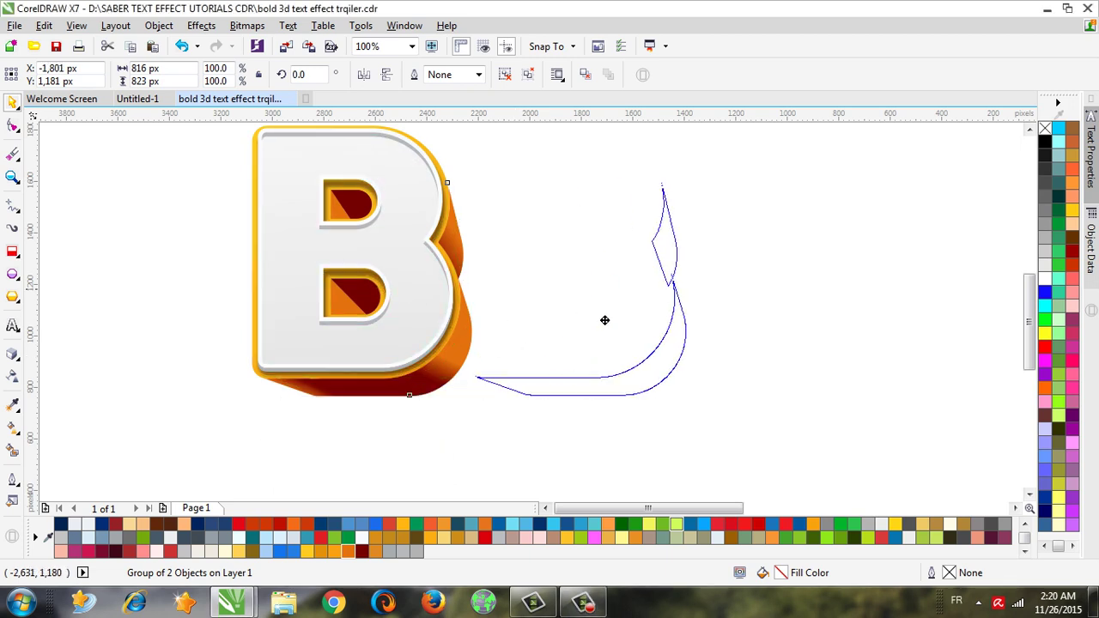
pyautogui.moveTo(367, 289); pyautogui.dragTo(650, 302)
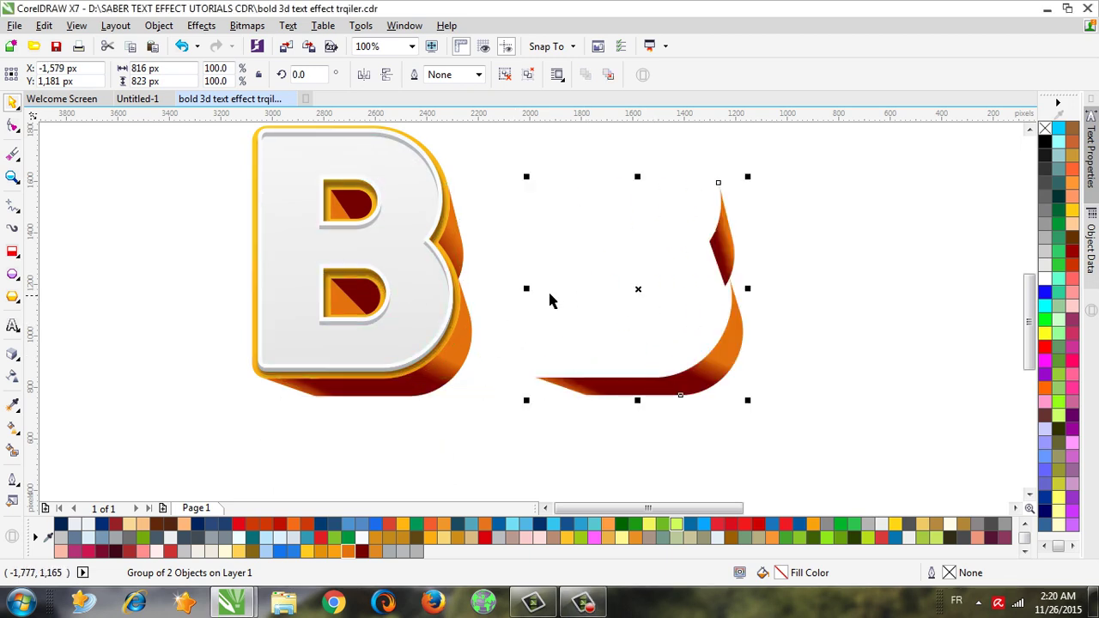
pyautogui.click(182, 47)
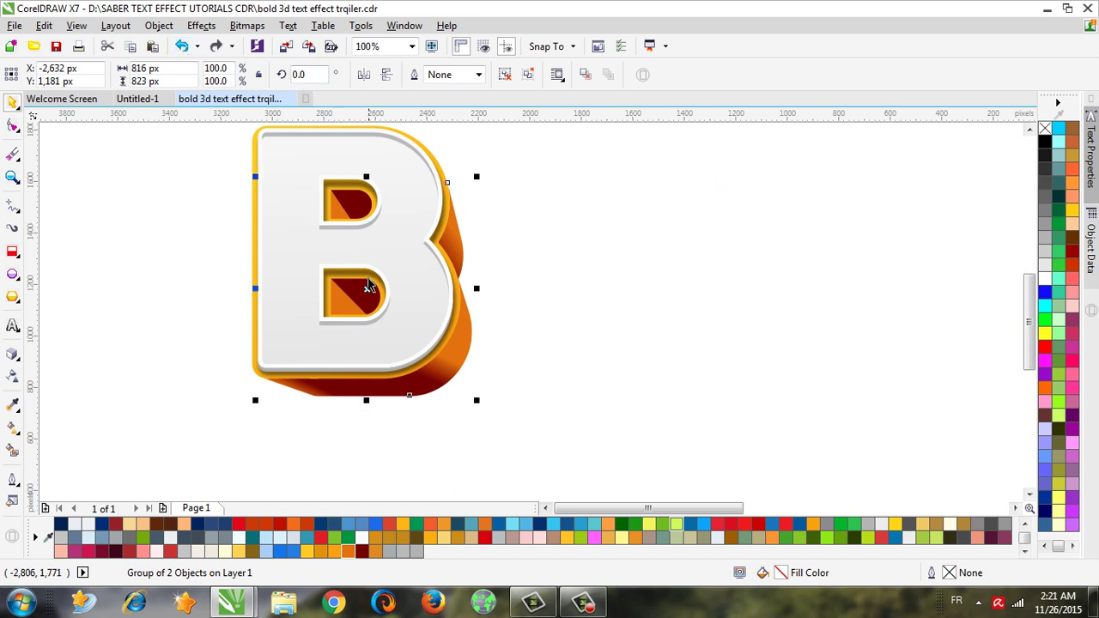
pyautogui.moveTo(369, 289); pyautogui.dragTo(687, 285)
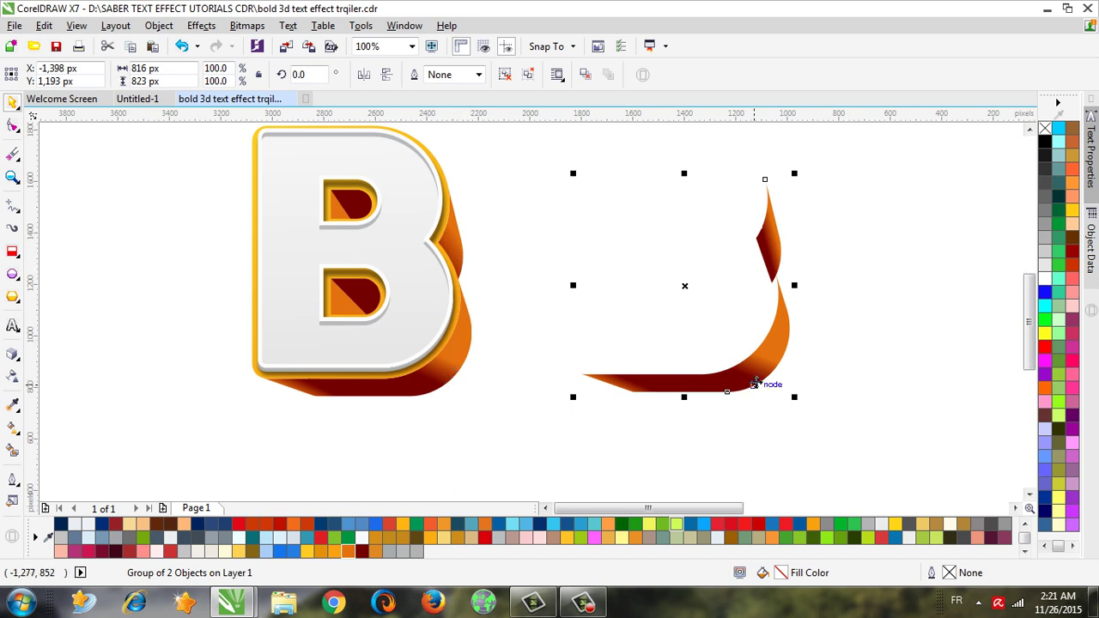
pyautogui.moveTo(864, 157); pyautogui.dragTo(534, 471)
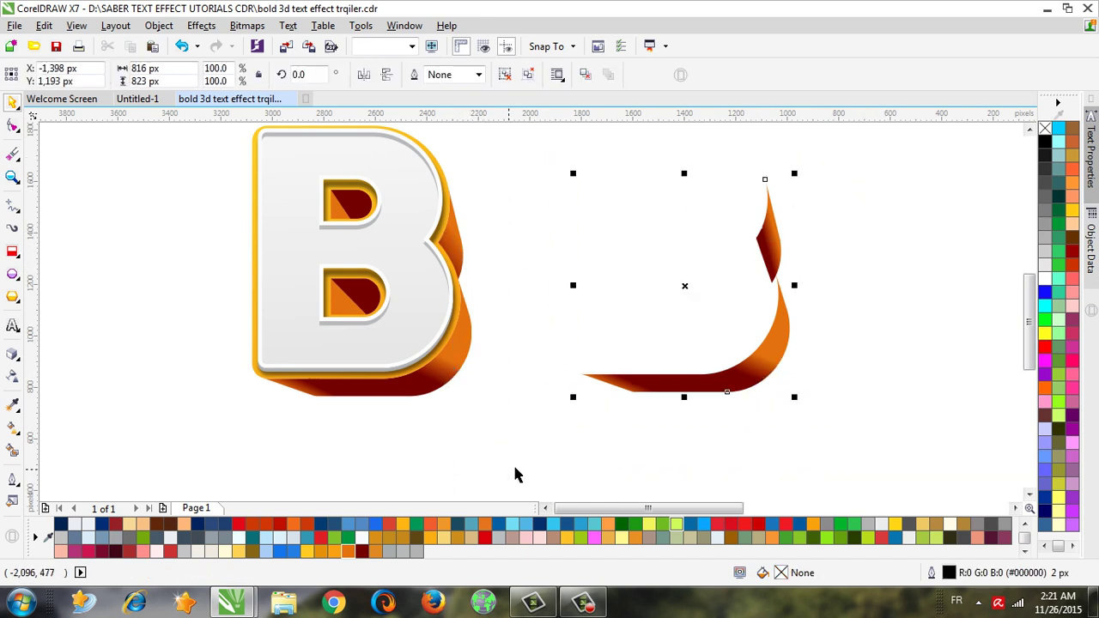
# Fill the copied extrusion solid black and give it a 10 px outline.
pyautogui.click(1043, 143)
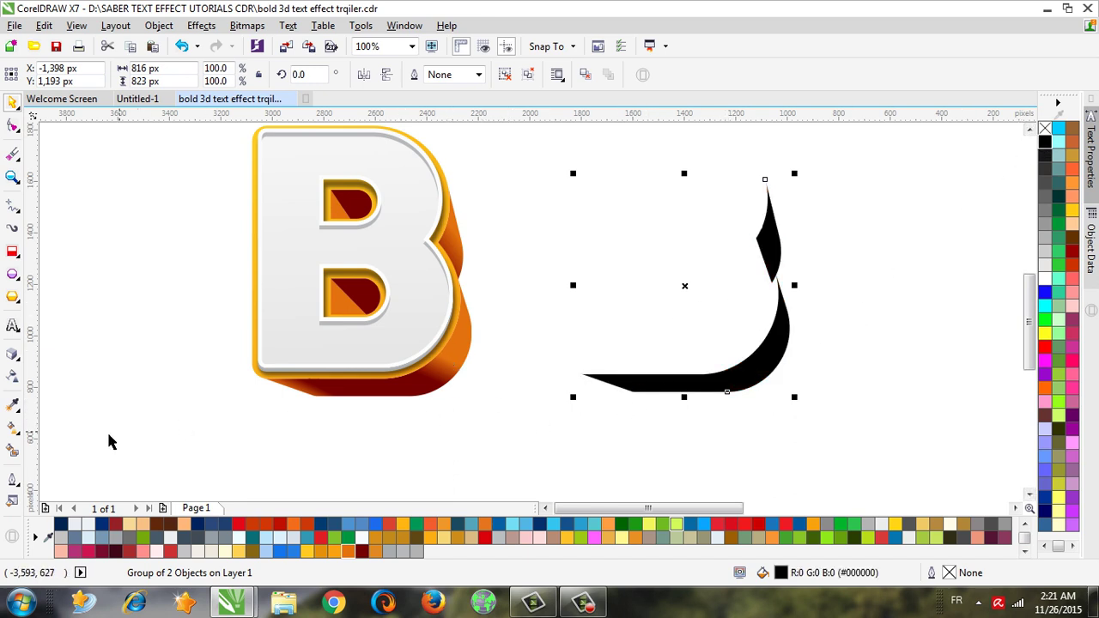
pyautogui.click(17, 436)
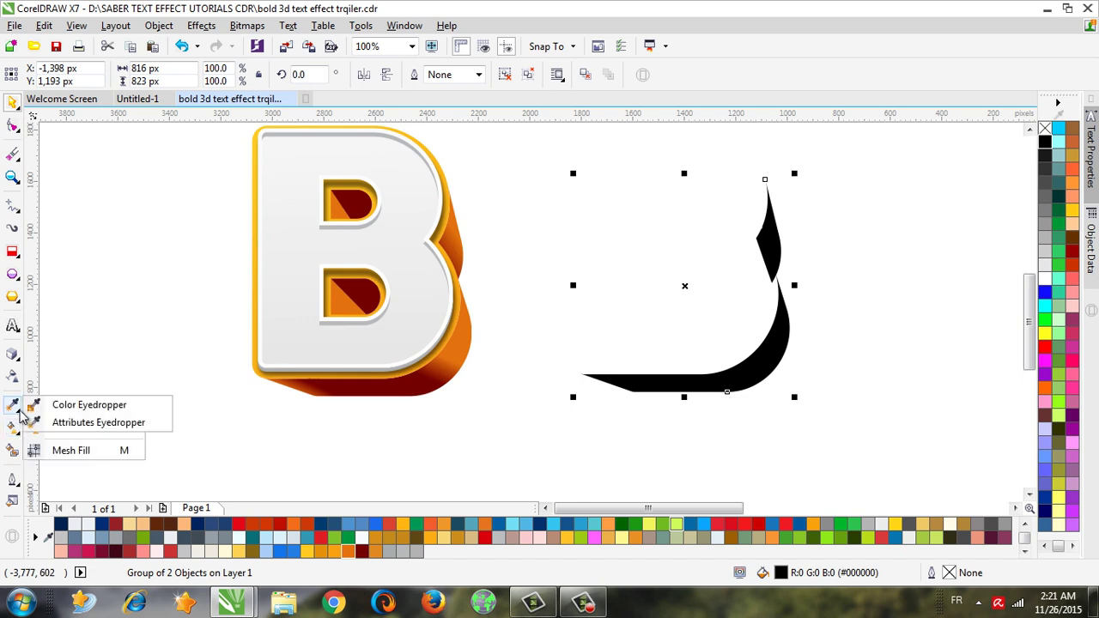
pyautogui.click(13, 481)
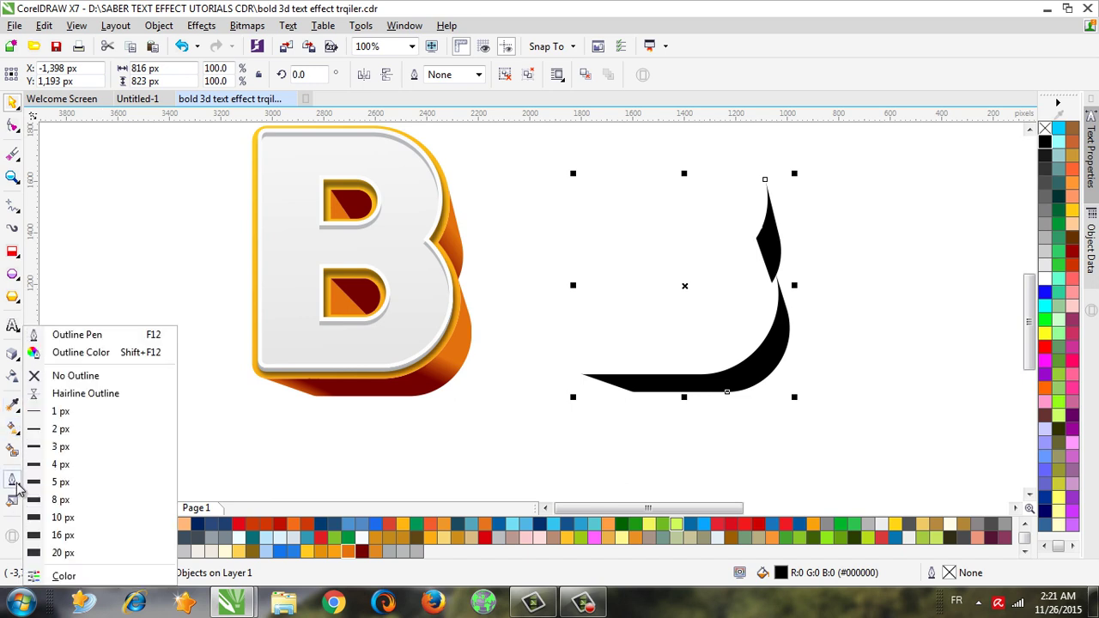
pyautogui.click(60, 500)
pyautogui.click(13, 481)
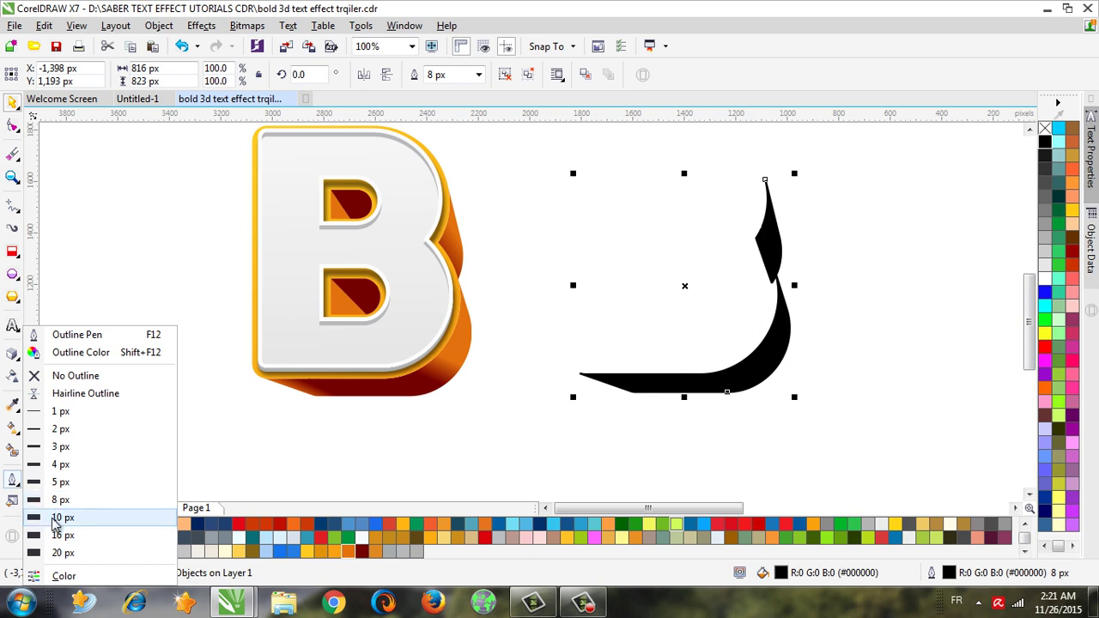
pyautogui.click(56, 520)
# Convert the black extrusion copy to a bitmap and keep it beside the B.
pyautogui.click(820, 238)
pyautogui.moveTo(833, 167); pyautogui.dragTo(515, 455)
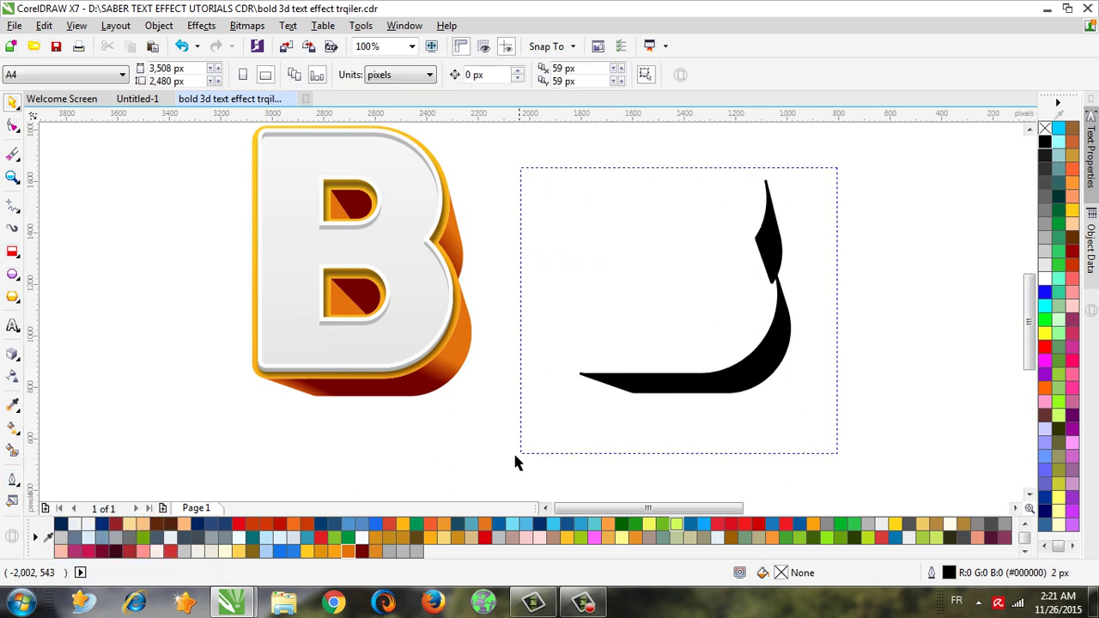
pyautogui.click(248, 26)
pyautogui.click(256, 44)
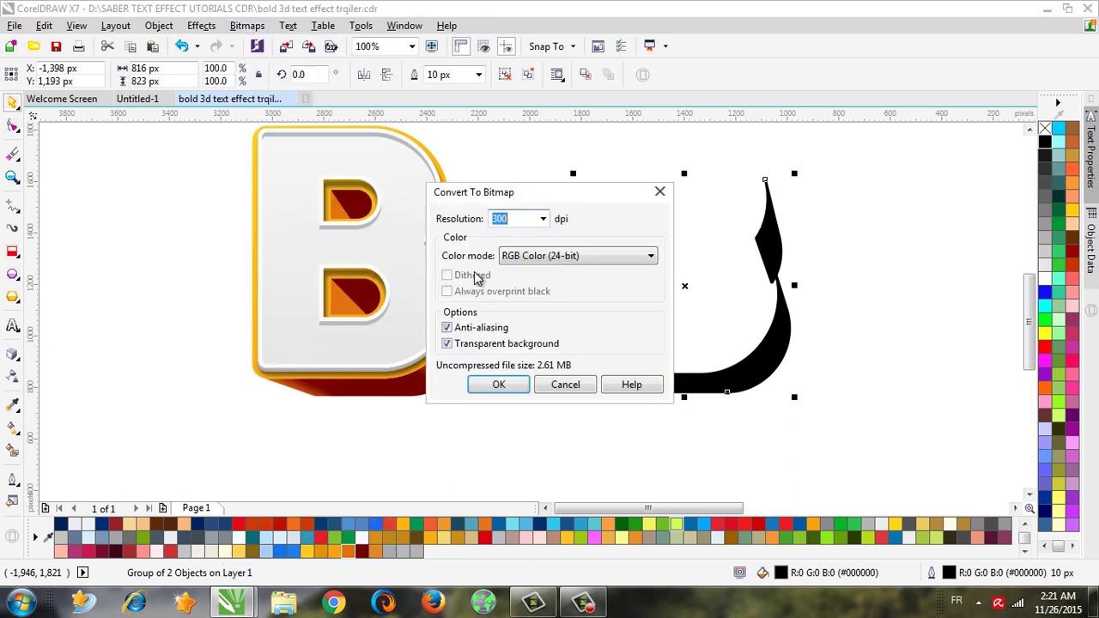
pyautogui.click(515, 390)
pyautogui.moveTo(768, 362); pyautogui.dragTo(478, 364)
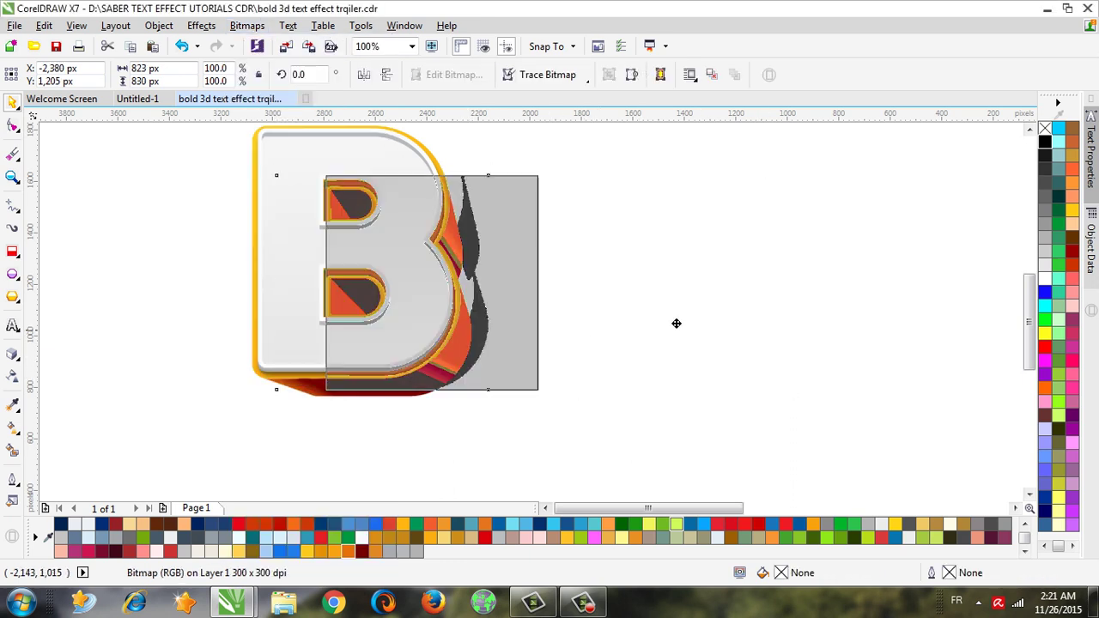
pyautogui.moveTo(478, 364); pyautogui.dragTo(717, 320)
# Apply a 7-pixel Gaussian Blur to the black bitmap.
pyautogui.click(247, 26)
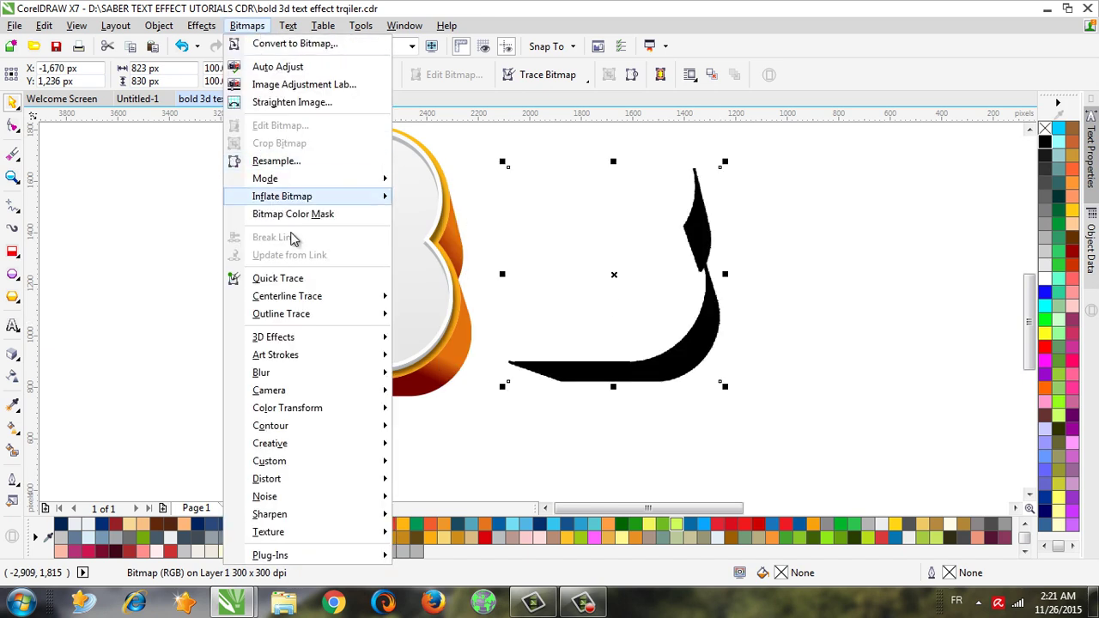
pyautogui.moveTo(261, 373)
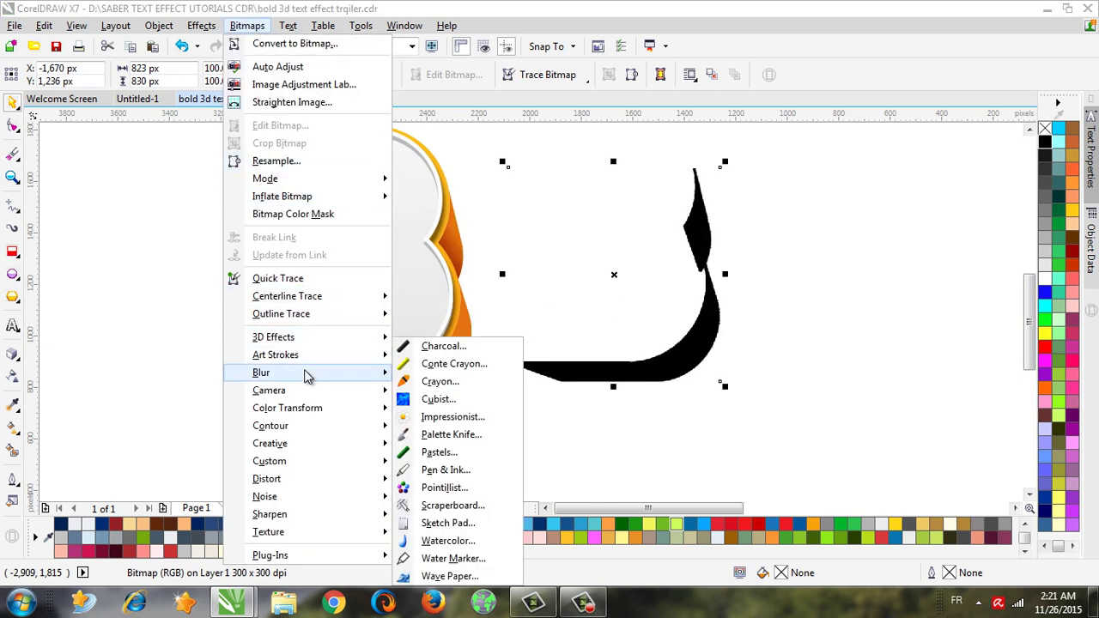
pyautogui.click(452, 392)
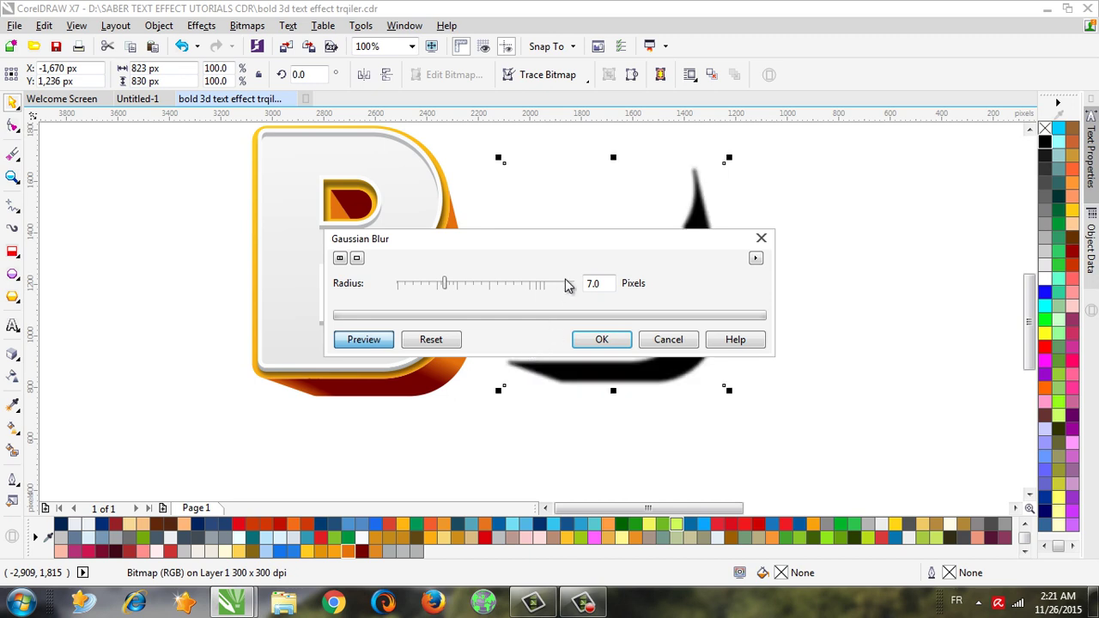
pyautogui.moveTo(581, 258); pyautogui.dragTo(596, 369)
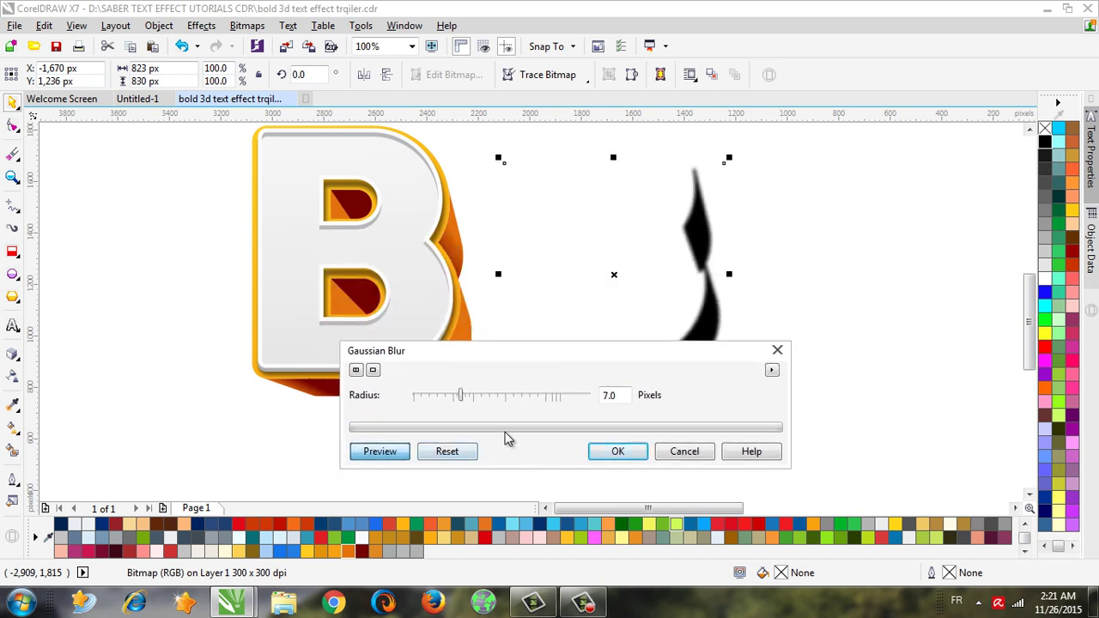
pyautogui.click(615, 451)
# Move the blurred bitmap behind the B and nudge it into shadow position.
pyautogui.moveTo(707, 334)
pyautogui.mouseDown()
pyautogui.moveTo(484, 343)
pyautogui.moveTo(487, 333)
pyautogui.moveTo(482, 356)
pyautogui.moveTo(483, 338)
pyautogui.mouseUp()
pyautogui.scroll(1, 478, 324)
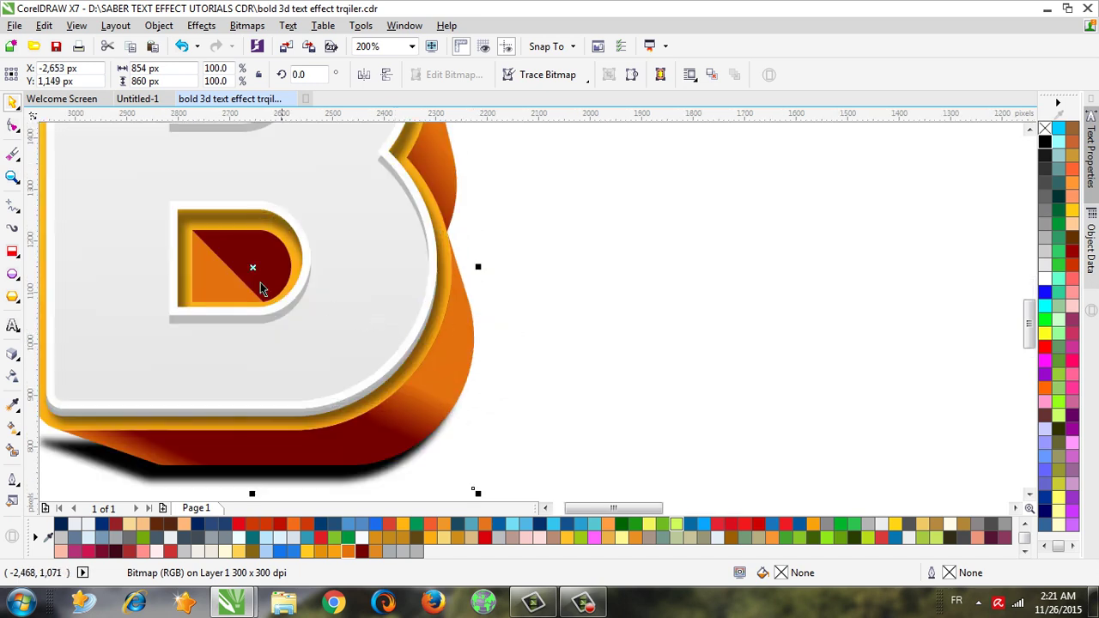
pyautogui.moveTo(250, 267); pyautogui.dragTo(260, 255)
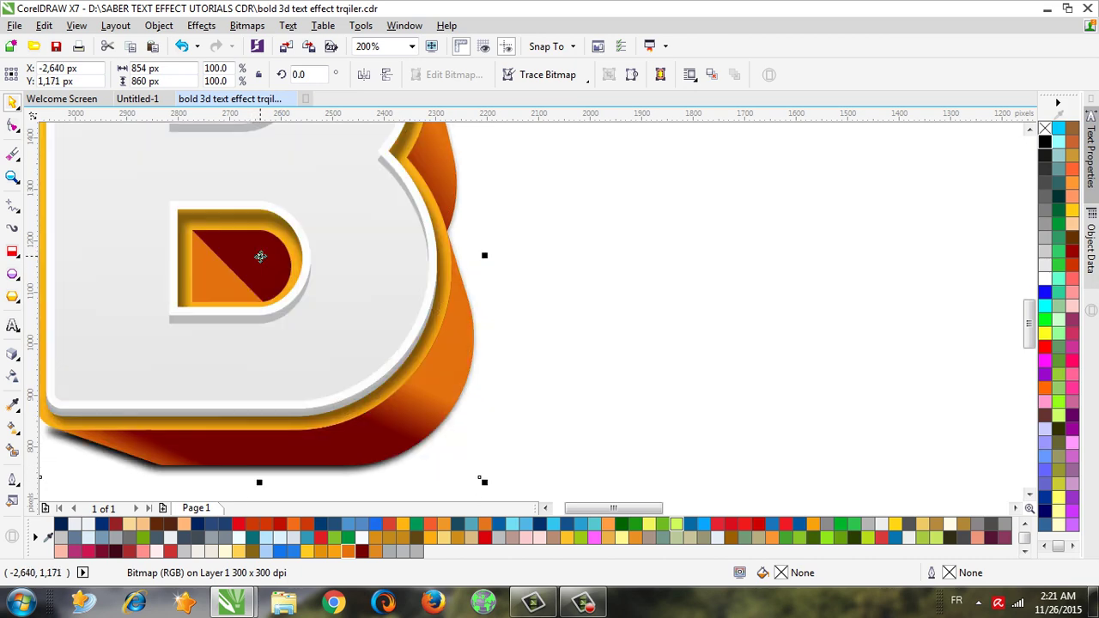
pyautogui.scroll(-1, 267, 361)
pyautogui.press('Right')
pyautogui.press('Right')
pyautogui.press('Right')
pyautogui.press('Right')
pyautogui.press('Down')
pyautogui.press('Right')
pyautogui.press('Down')
pyautogui.press('Down')
pyautogui.press('Down')
pyautogui.press('Down')
pyautogui.press('Down')
pyautogui.press('Down')
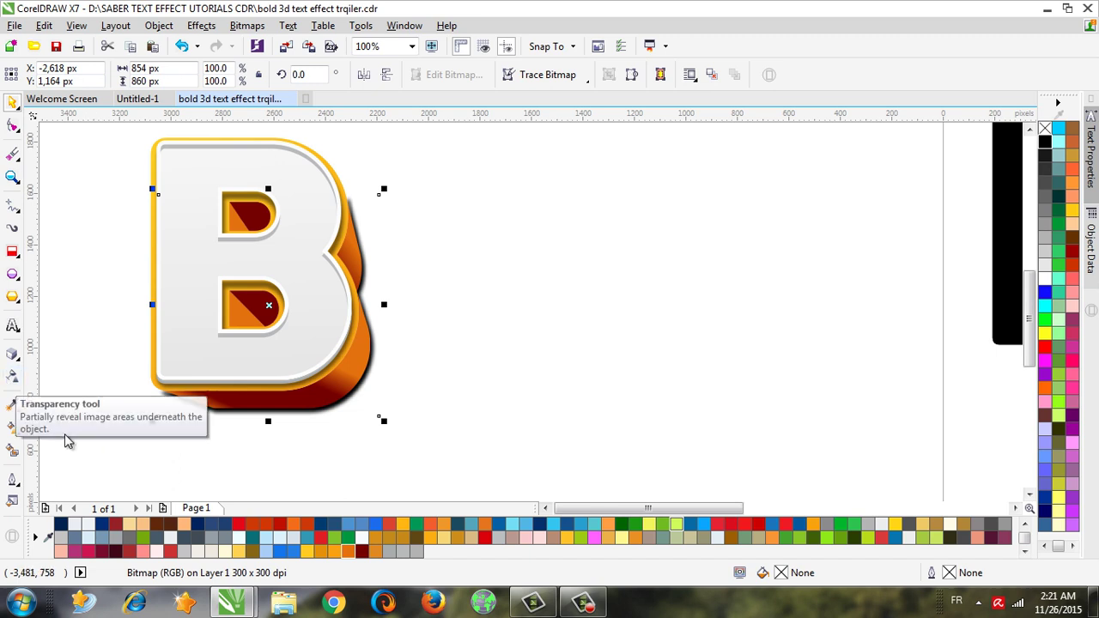
# Give the blurred shadow bitmap a transparency of 25, then deselect it.
pyautogui.scroll(-1, 339, 444)
pyautogui.scroll(1, 340, 427)
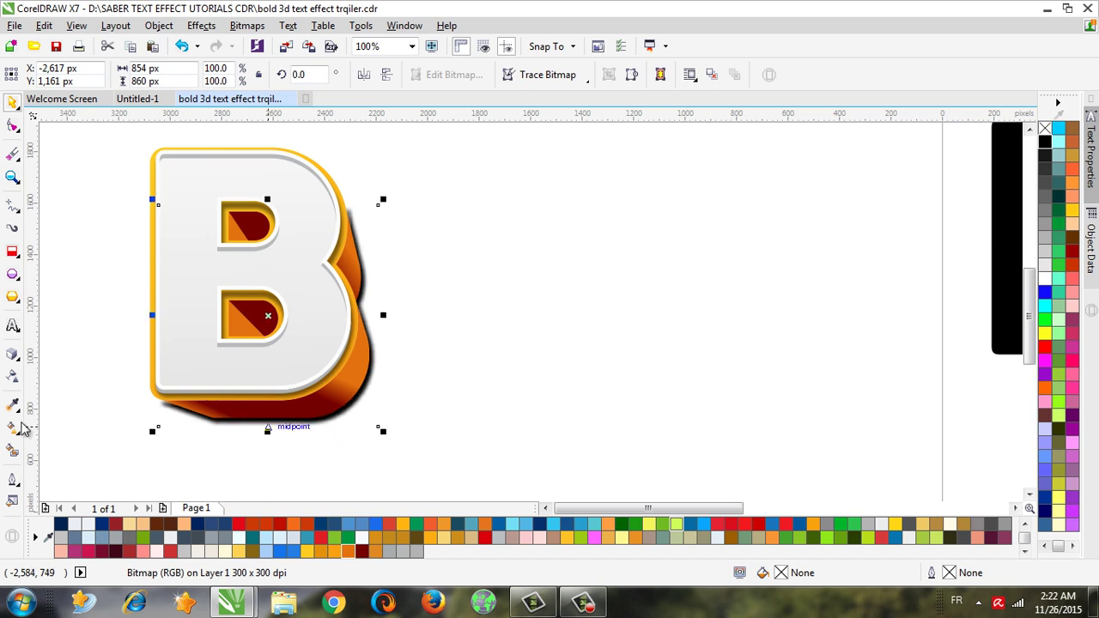
pyautogui.click(17, 379)
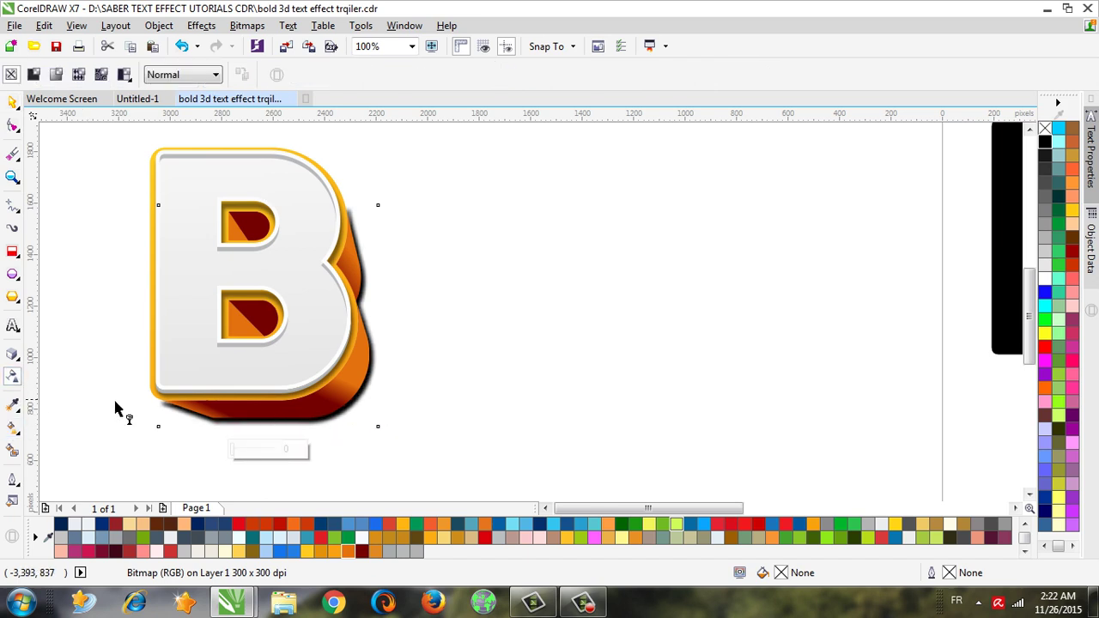
pyautogui.moveTo(240, 452); pyautogui.dragTo(246, 455)
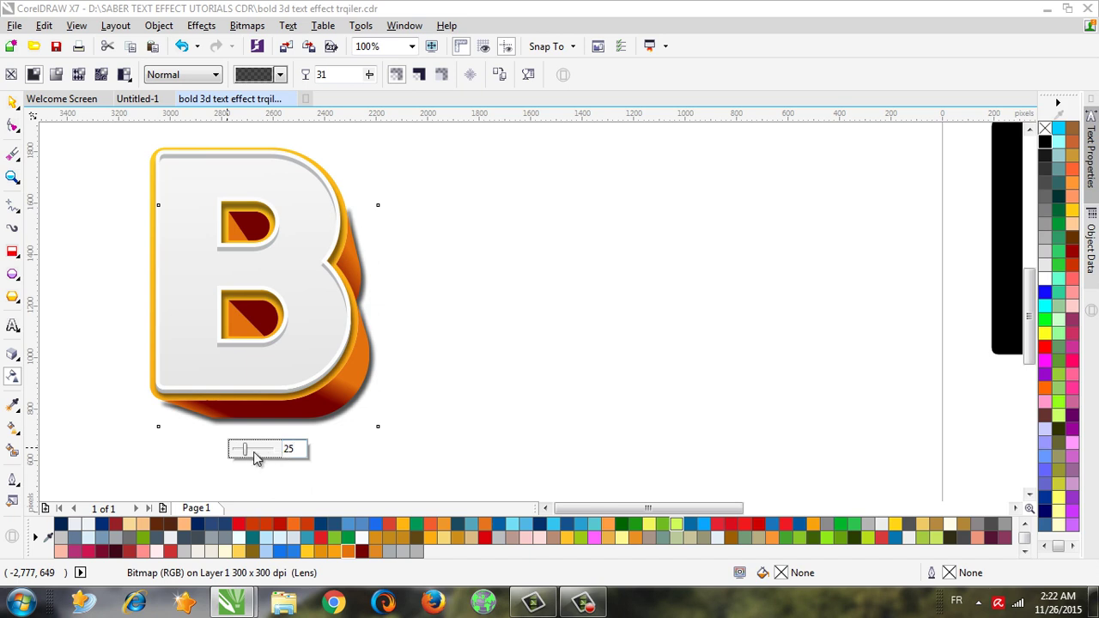
pyautogui.press('Return')
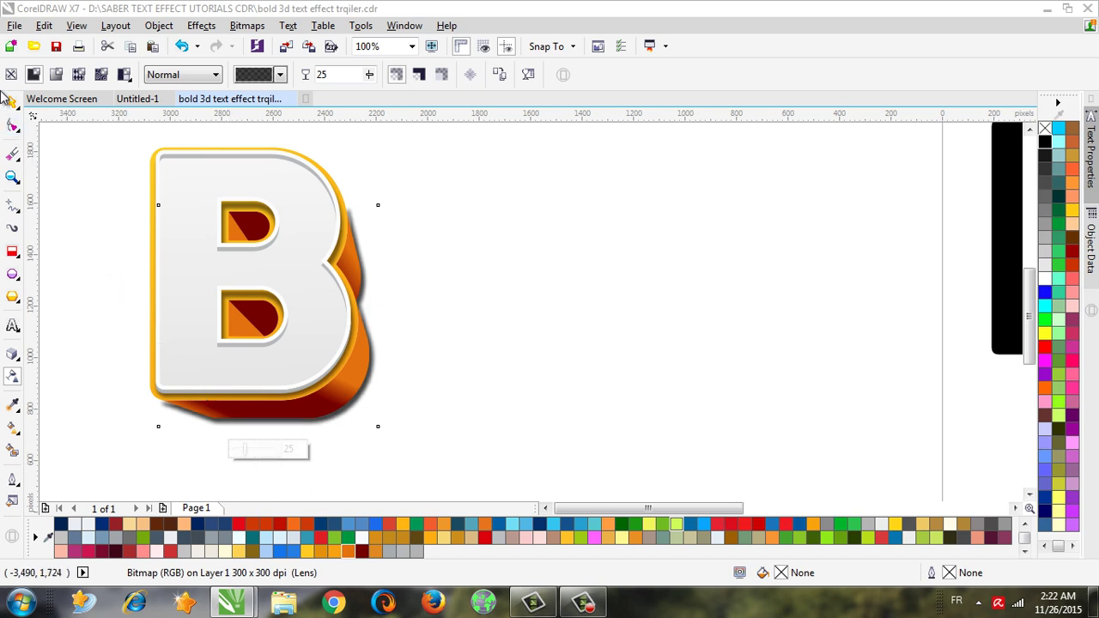
pyautogui.click(15, 103)
pyautogui.click(443, 481)
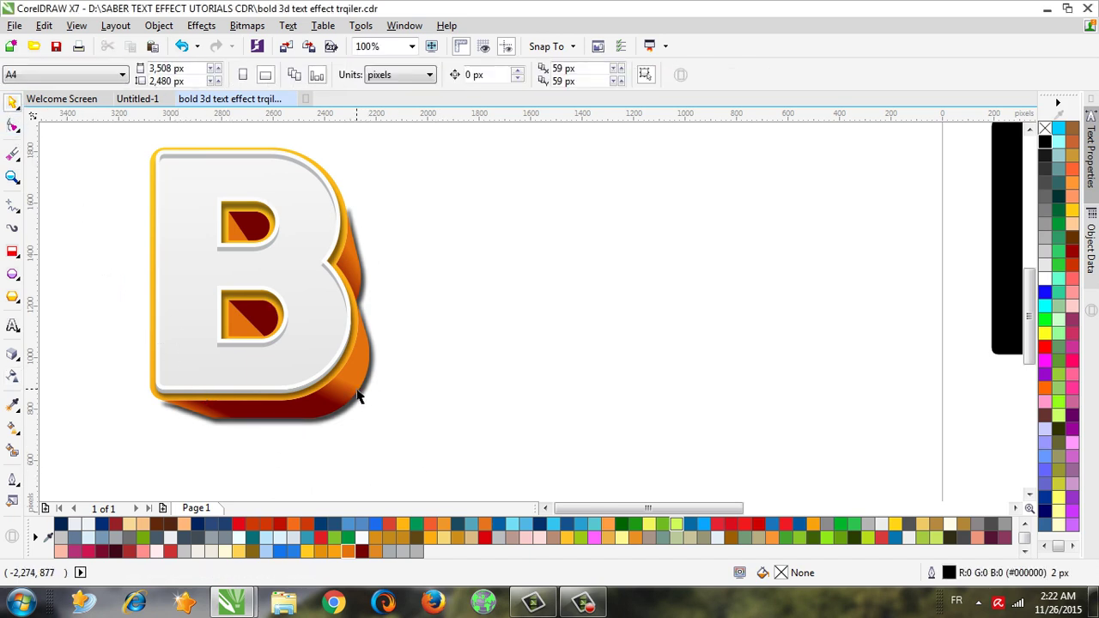
# Cast a drop shadow down and to the right from the B letter group.
pyautogui.click(352, 384)
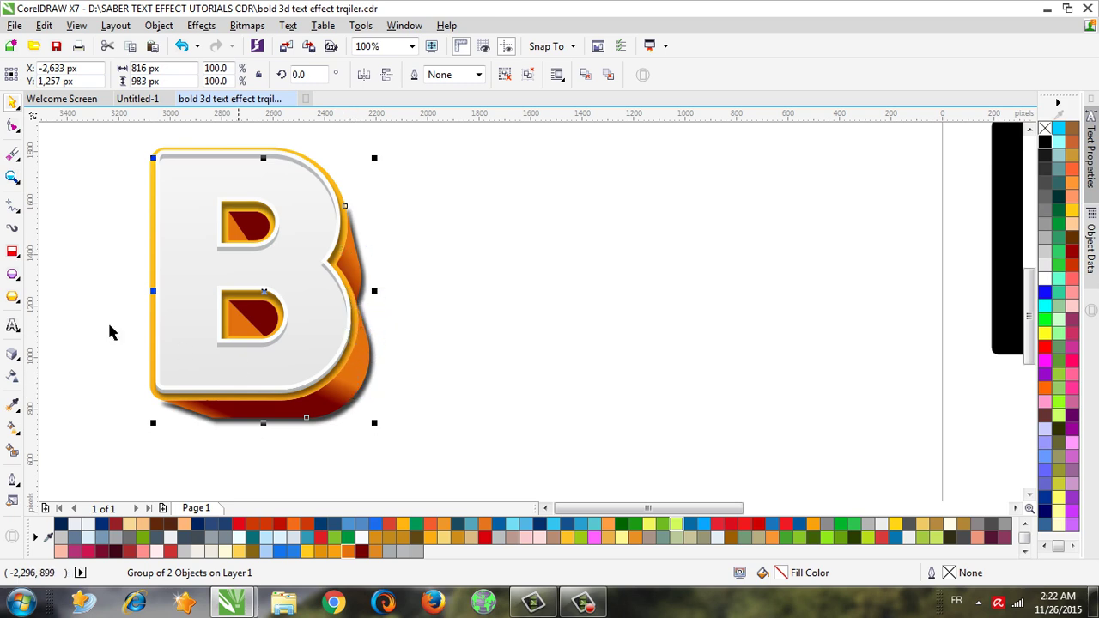
pyautogui.click(12, 365)
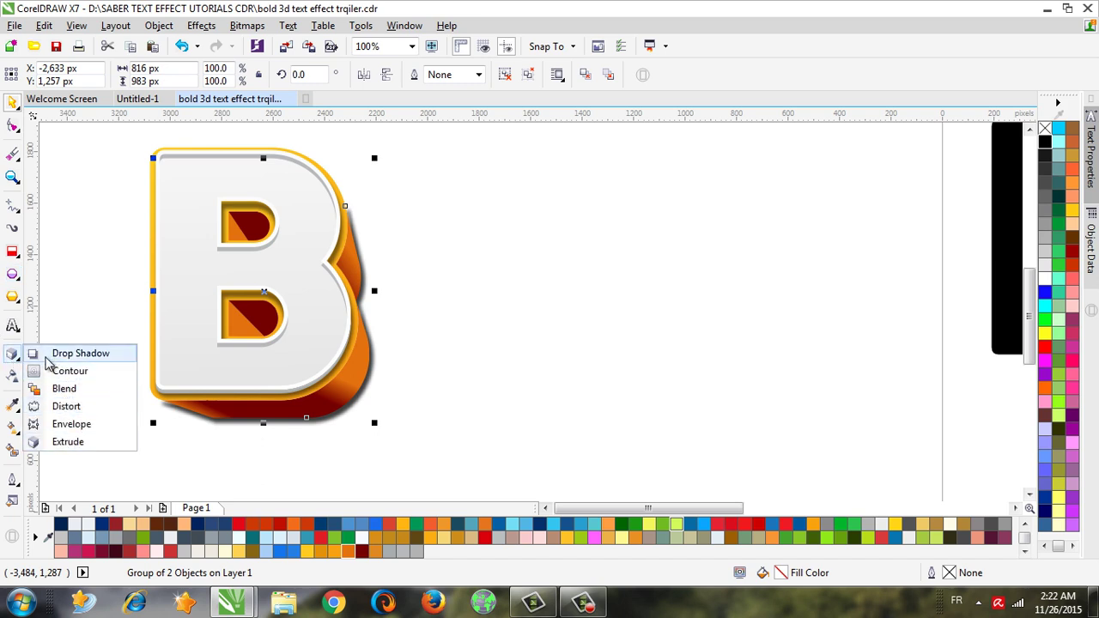
pyautogui.click(59, 355)
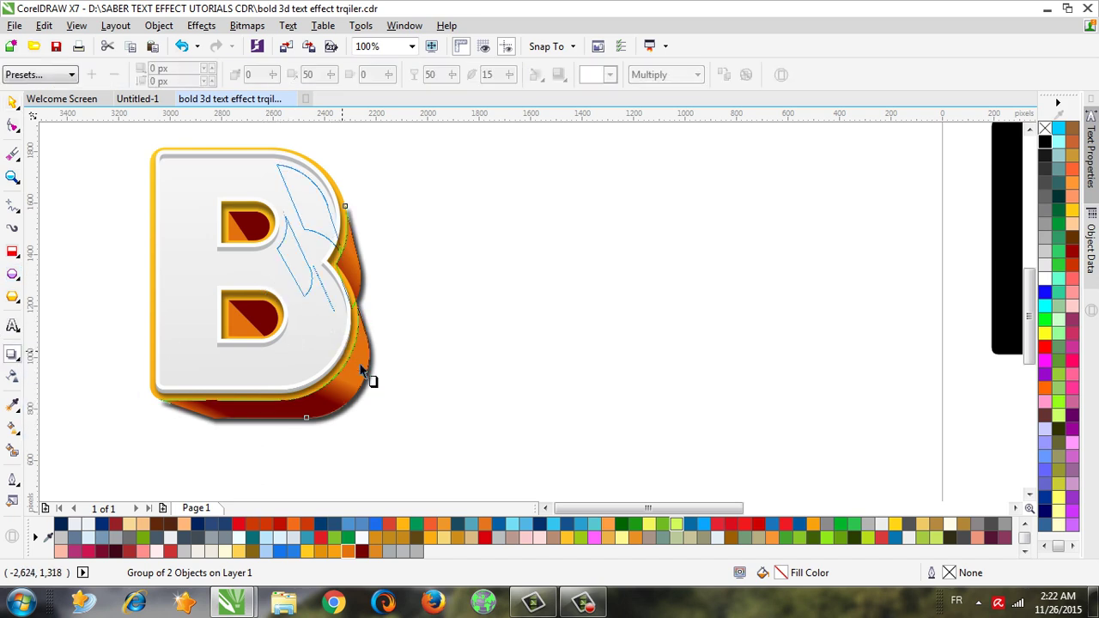
pyautogui.moveTo(361, 368); pyautogui.dragTo(376, 390)
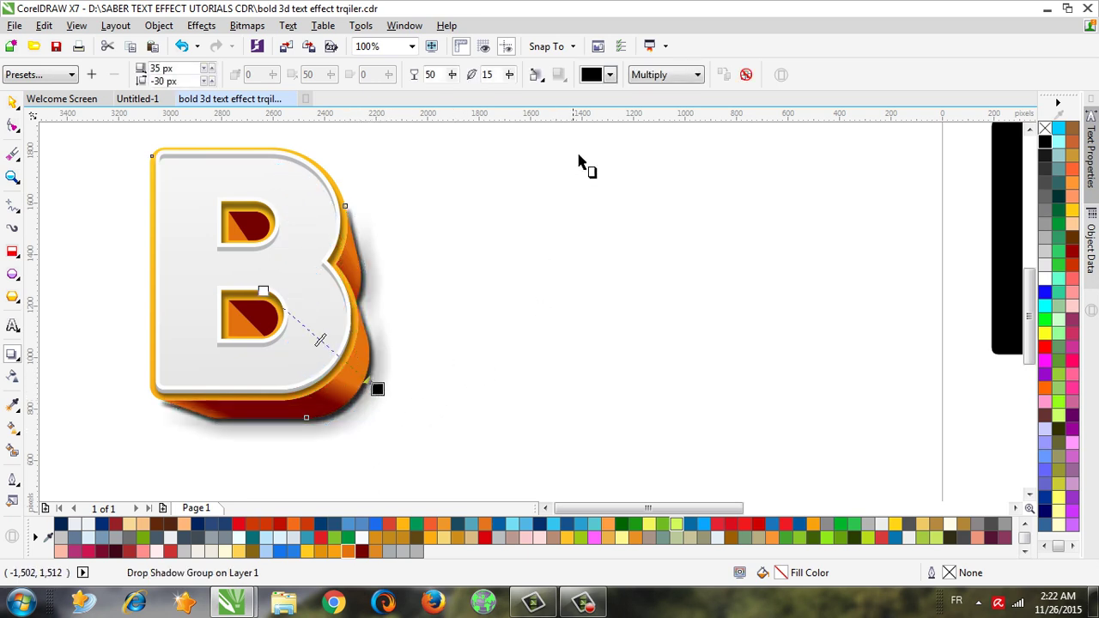
# Make the drop shadow dark red, then deselect the letter.
pyautogui.click(609, 75)
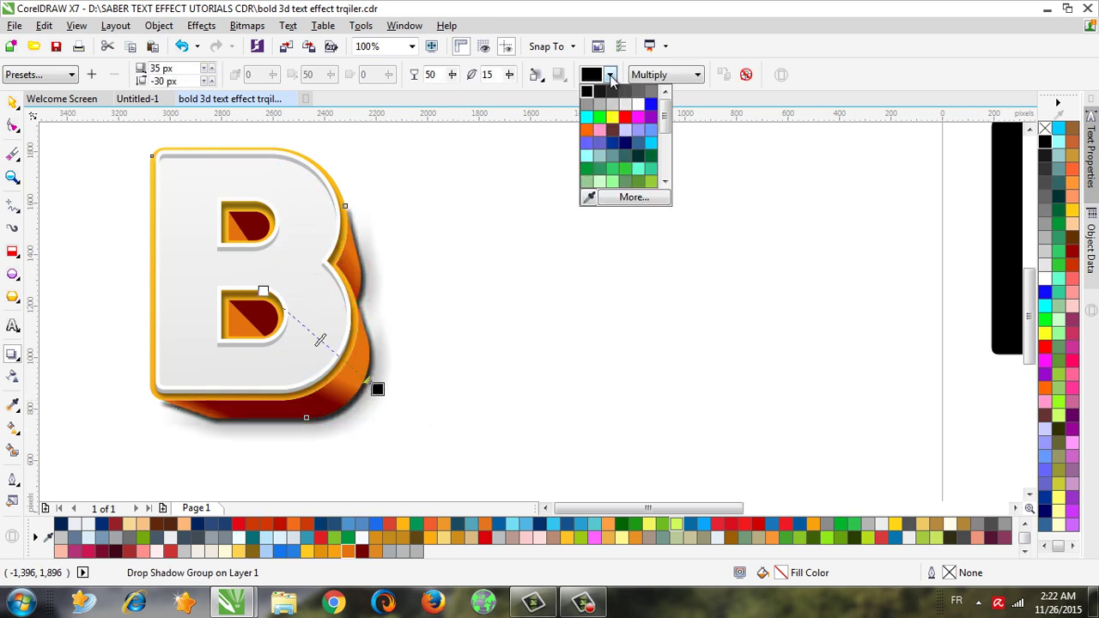
pyautogui.click(590, 196)
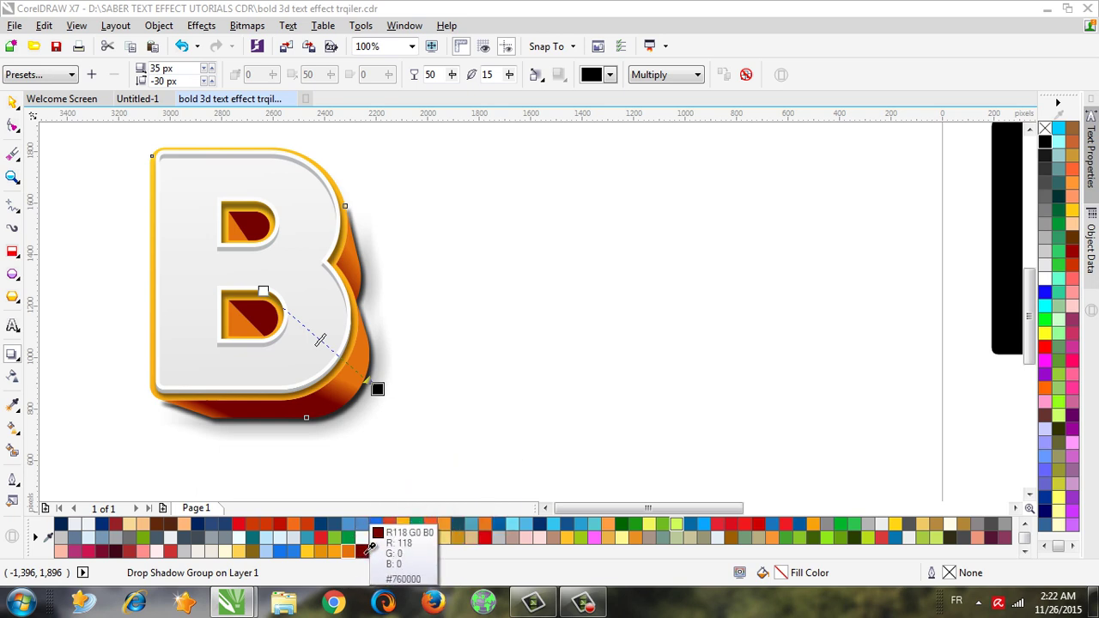
pyautogui.click(367, 550)
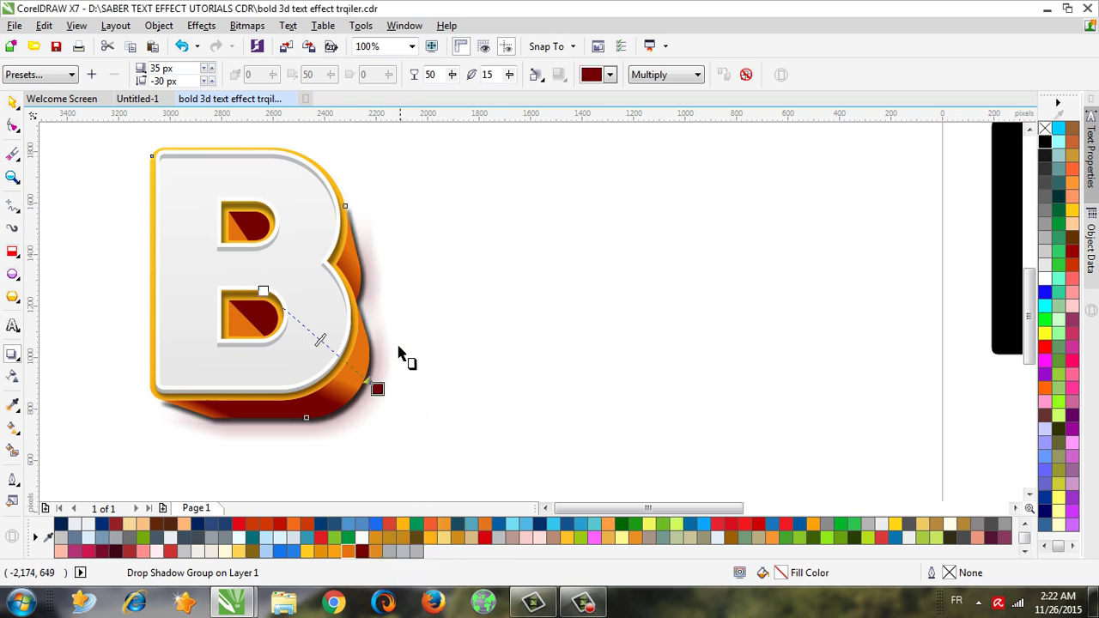
pyautogui.click(12, 101)
pyautogui.click(123, 313)
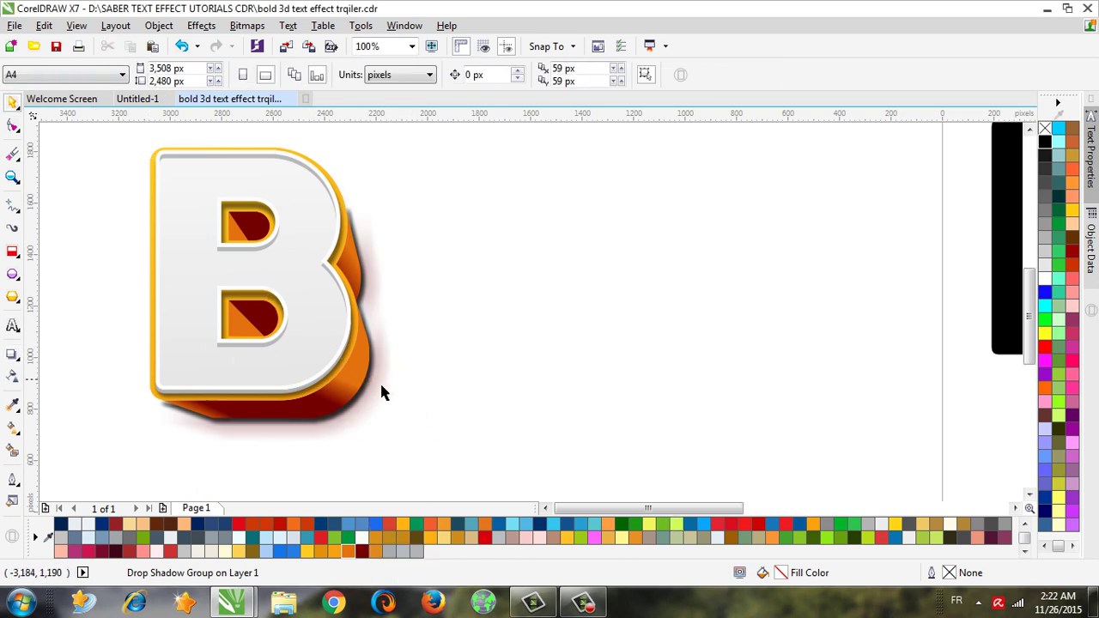
# Draw a large orange-filled rectangle around the letter B.
pyautogui.scroll(-2, 327, 398)
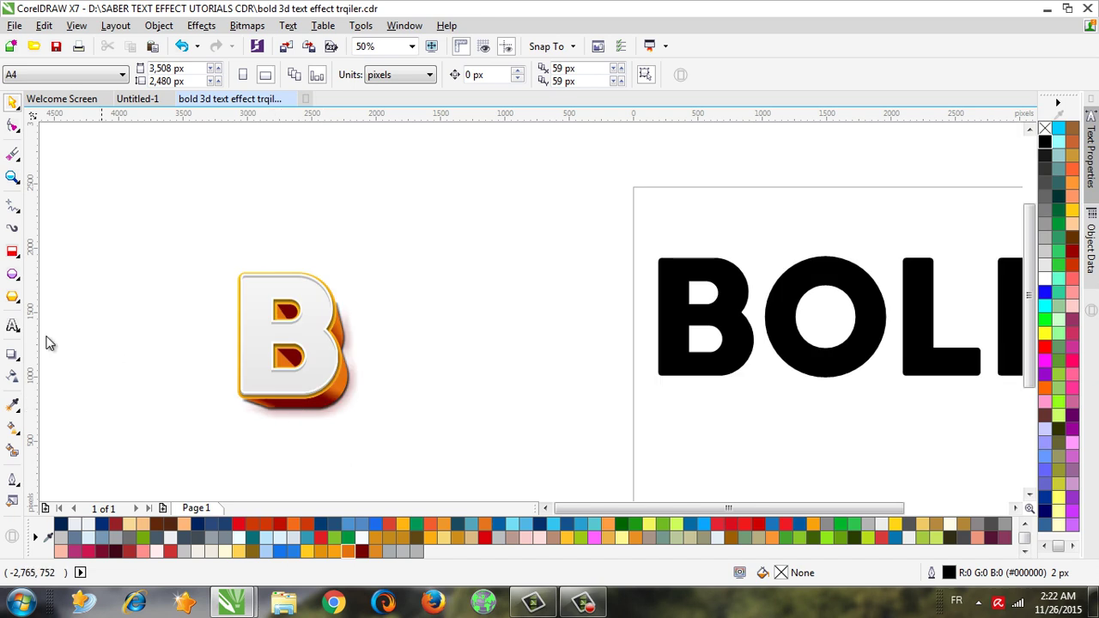
pyautogui.click(12, 251)
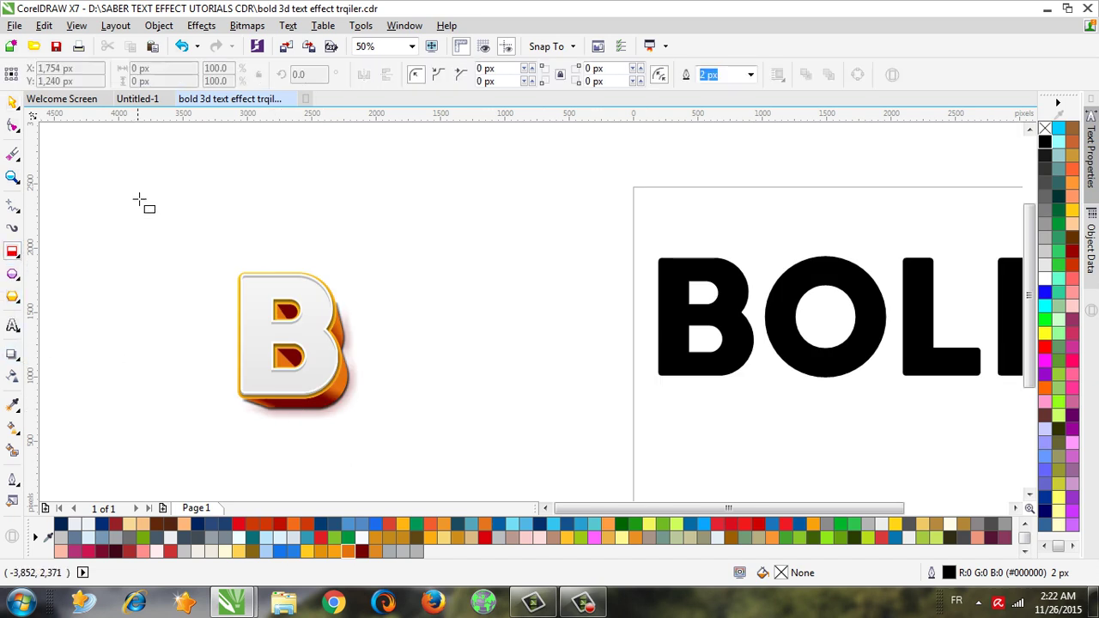
pyautogui.moveTo(137, 198); pyautogui.dragTo(593, 466)
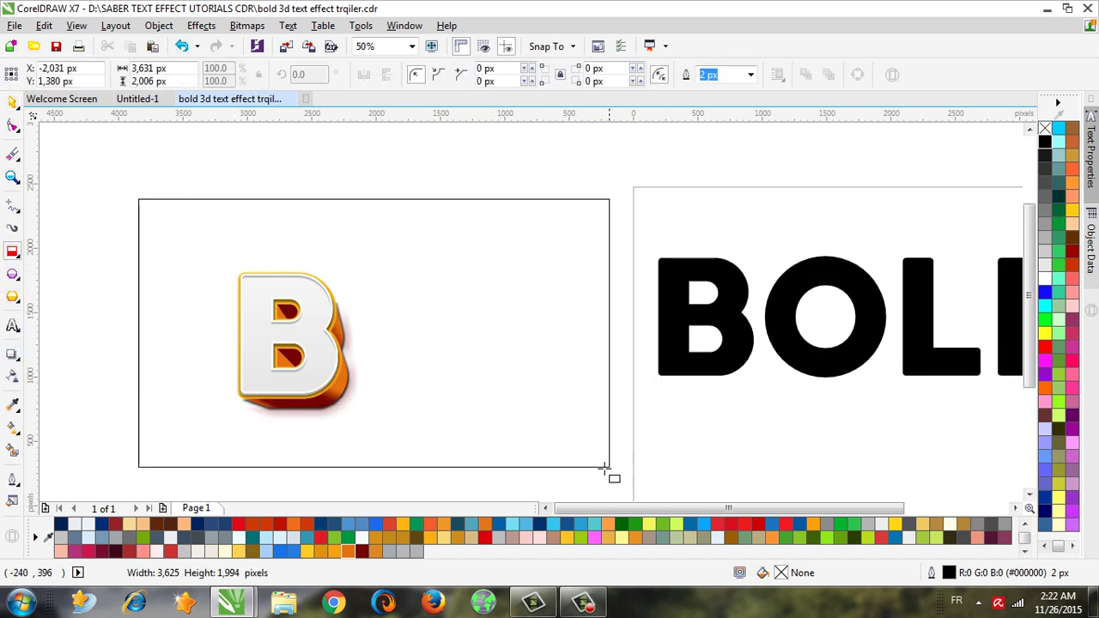
pyautogui.click(346, 554)
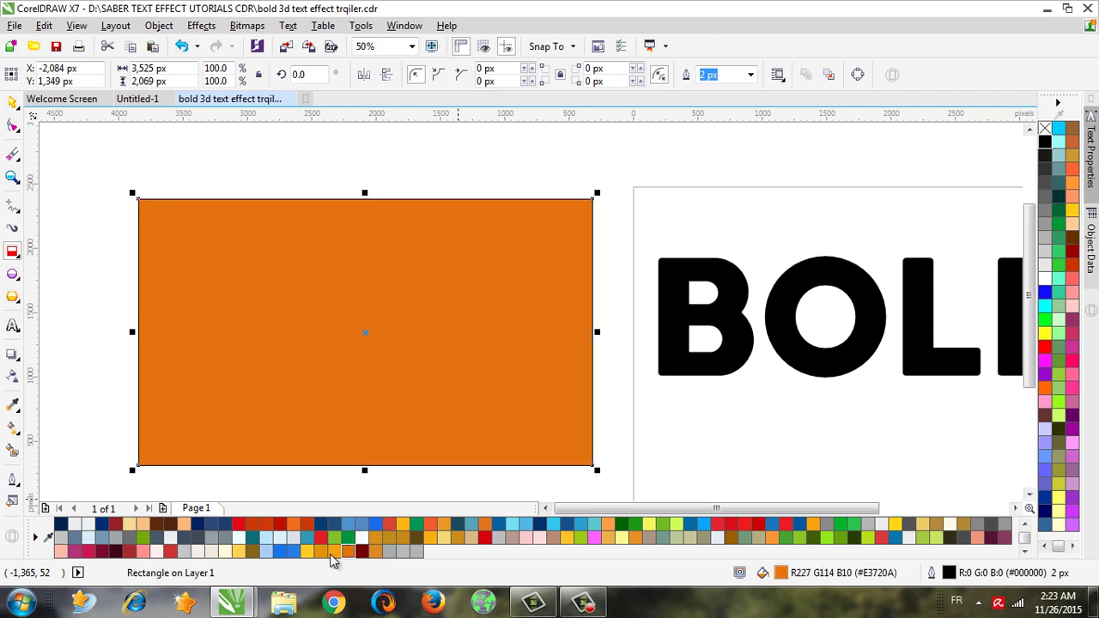
# Shade the rectangle from yellow-orange at top to orange, and send it behind the B.
pyautogui.click(12, 427)
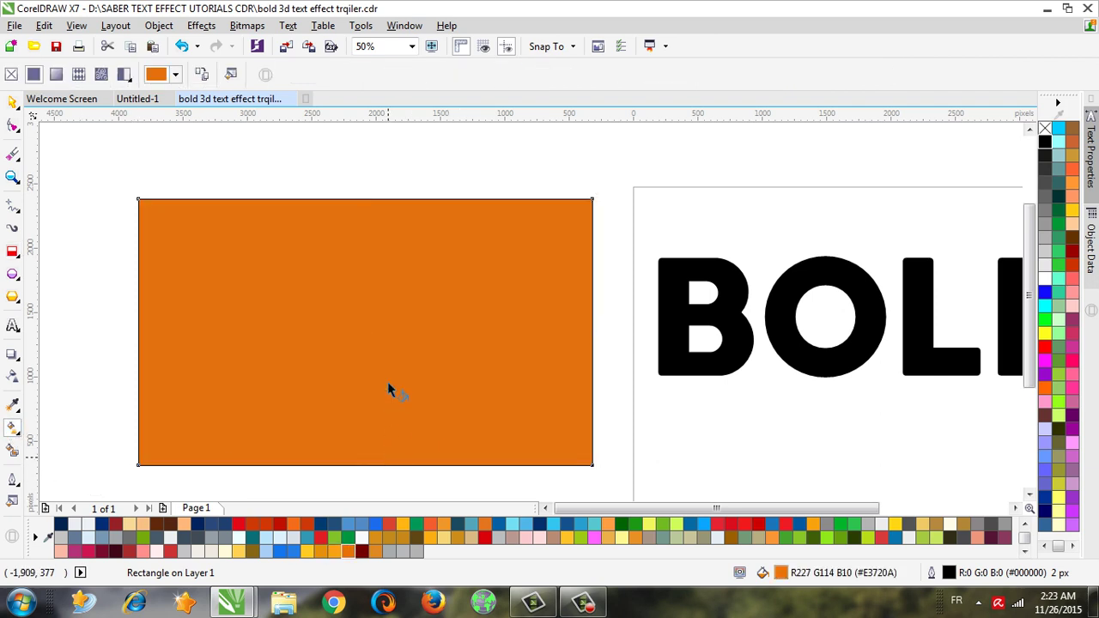
pyautogui.moveTo(391, 335); pyautogui.dragTo(393, 212)
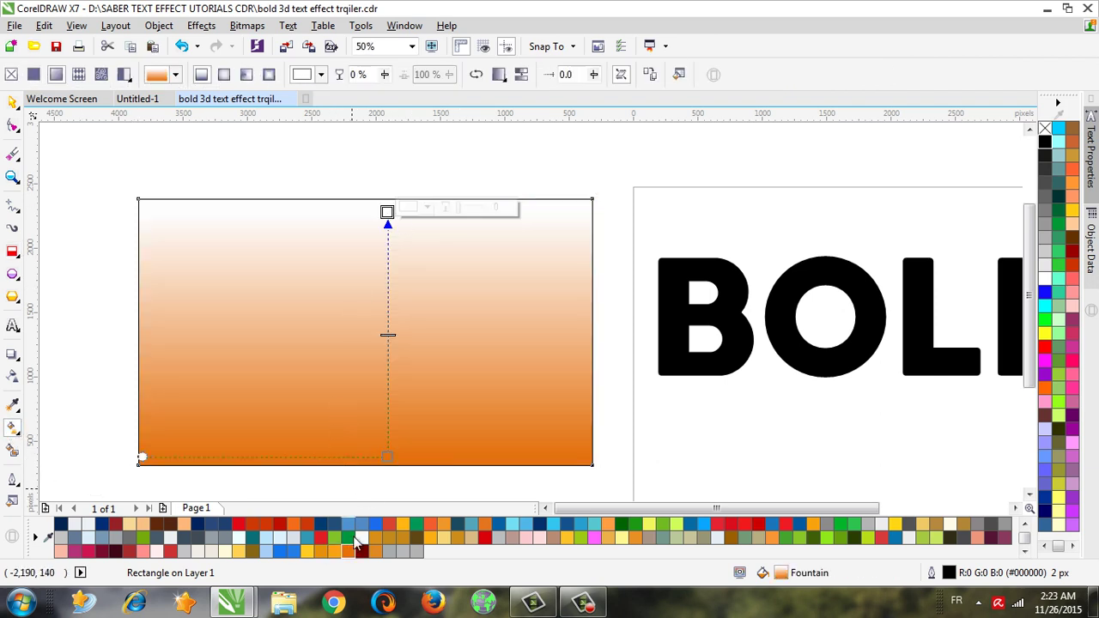
pyautogui.click(334, 552)
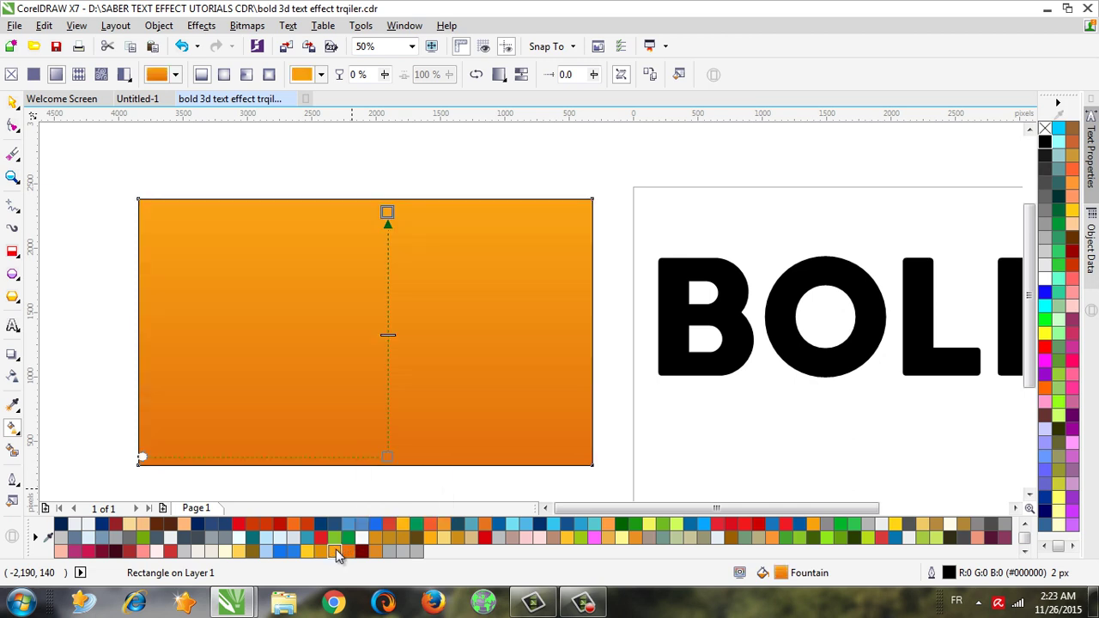
pyautogui.click(12, 102)
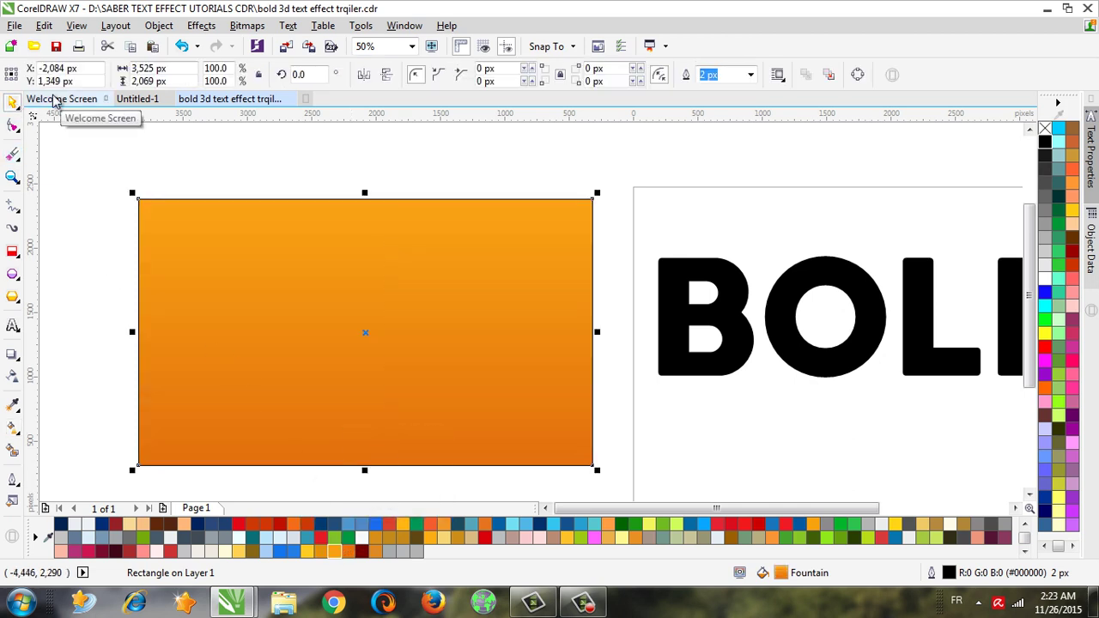
pyautogui.click(89, 382)
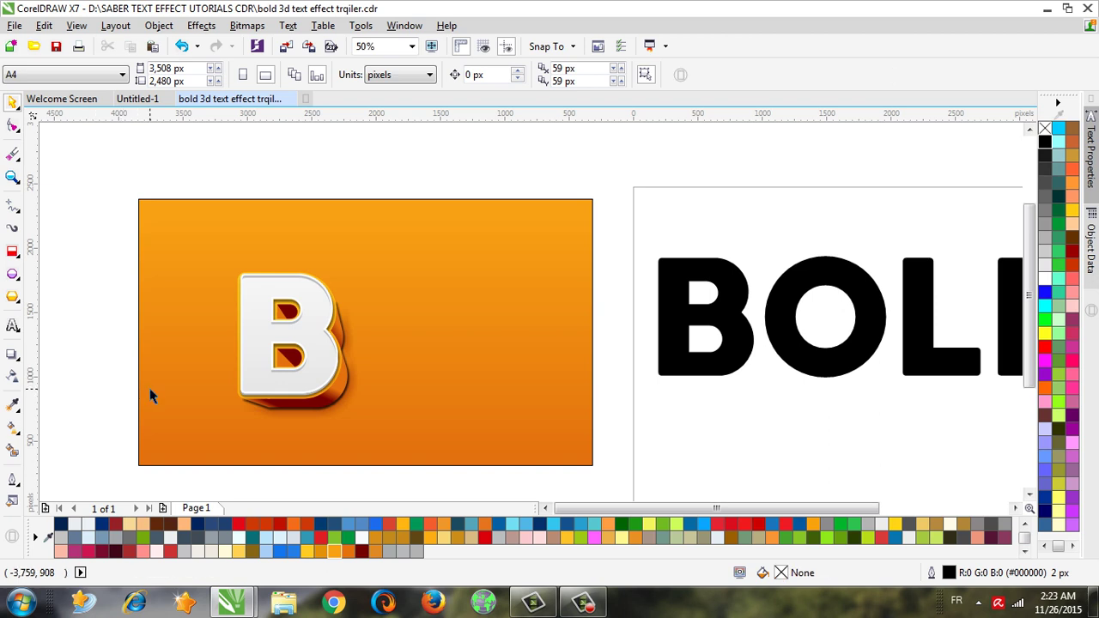
pyautogui.scroll(1, 215, 375)
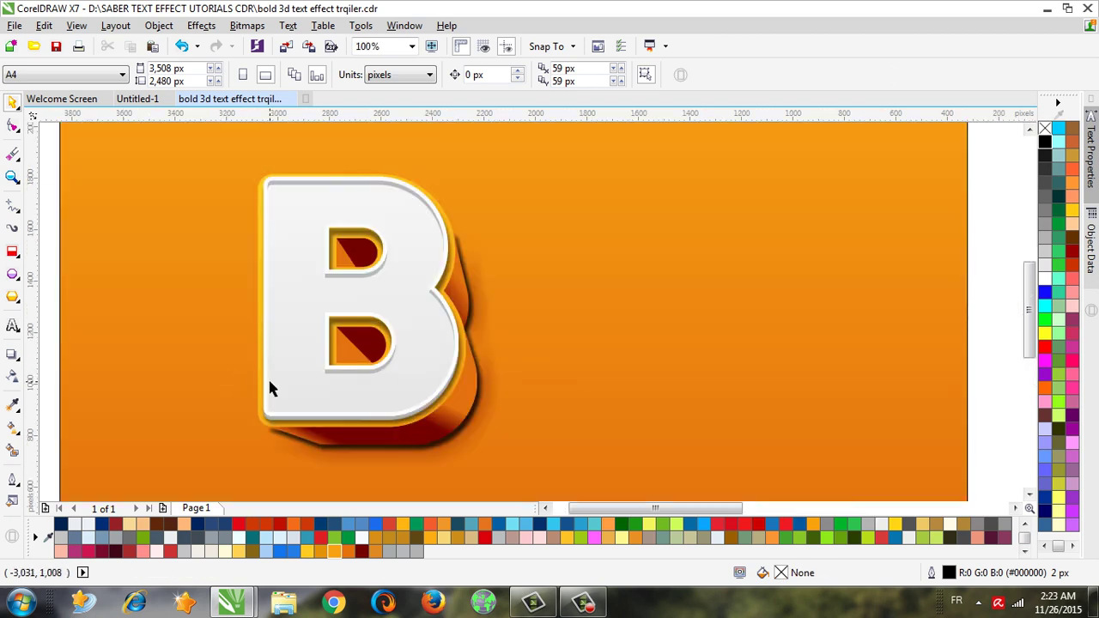
pyautogui.scroll(-1, 270, 382)
pyautogui.scroll(1, 274, 427)
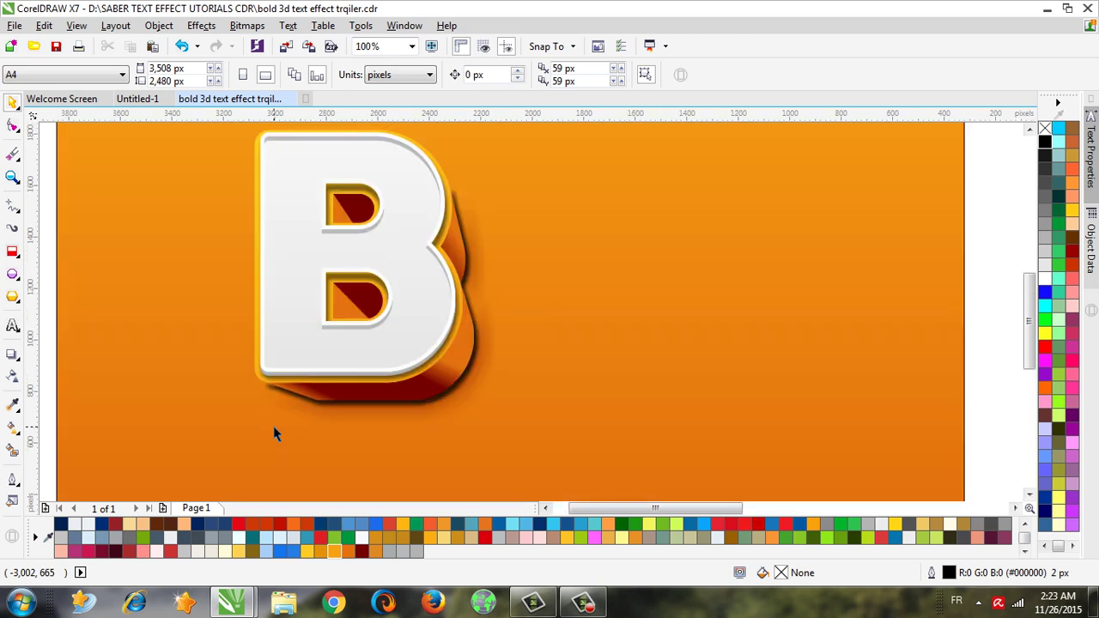
pyautogui.scroll(-1, 273, 426)
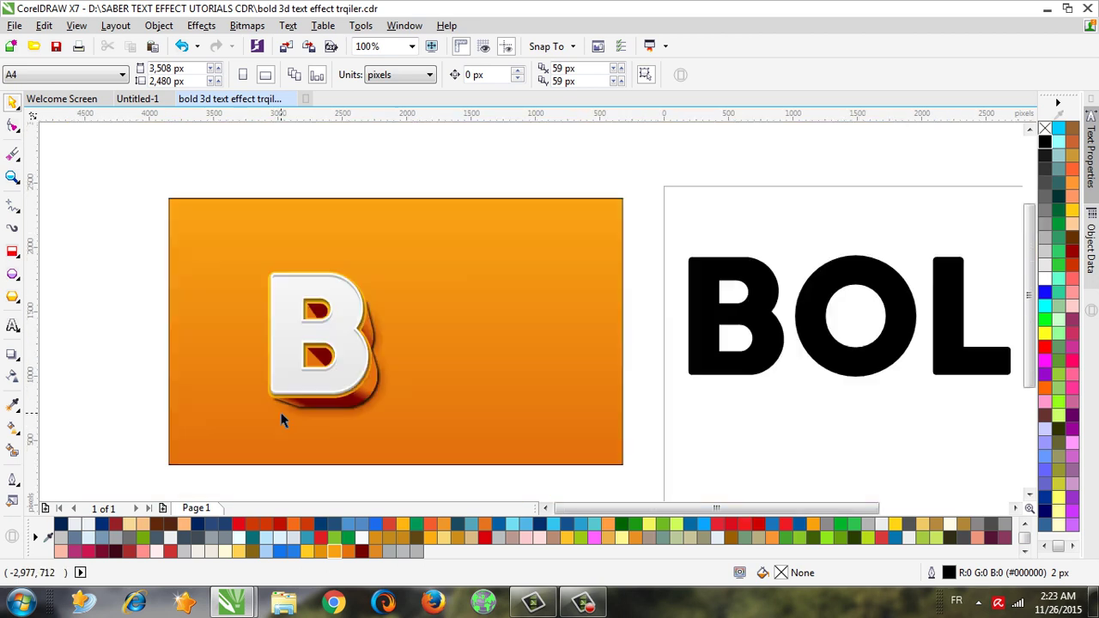
# Convert the orange background rectangle to a bitmap.
pyautogui.click(495, 404)
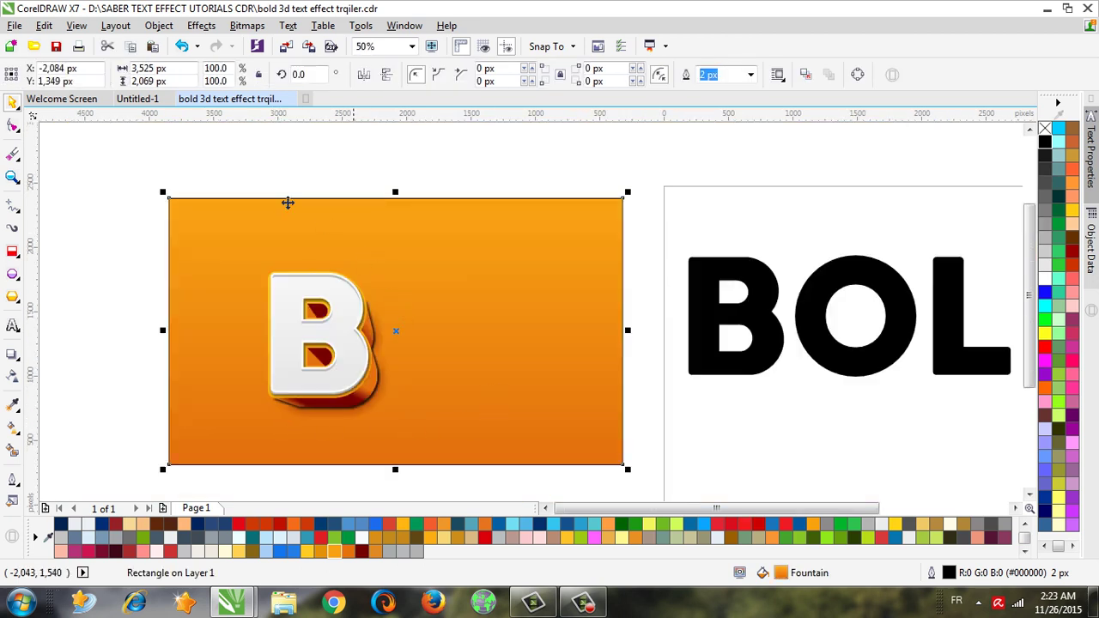
pyautogui.scroll(1, 304, 425)
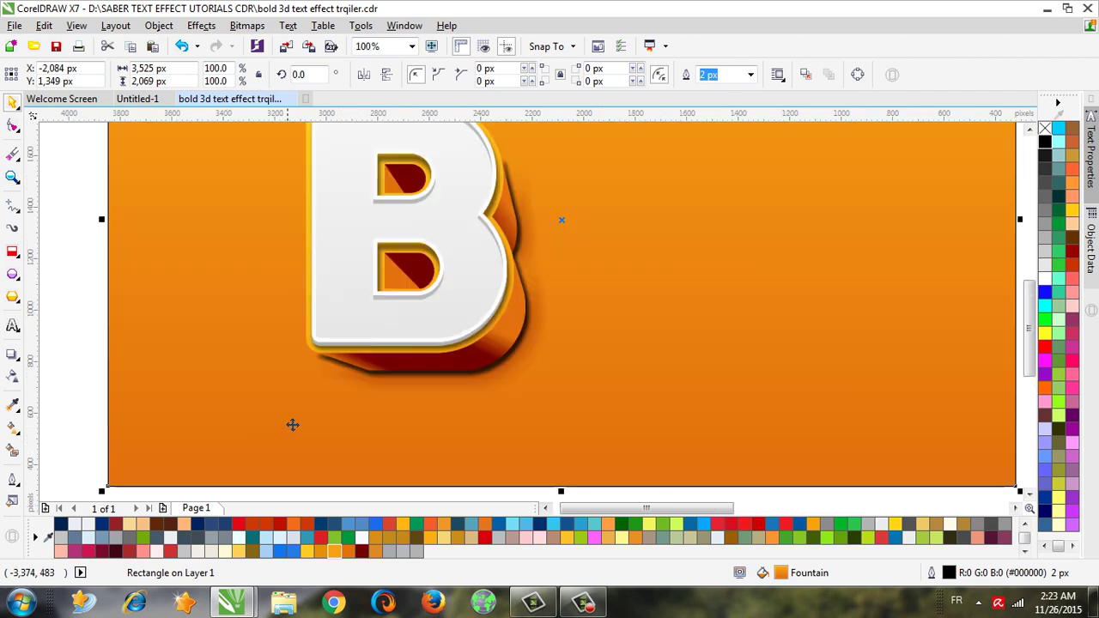
pyautogui.scroll(-1, 279, 433)
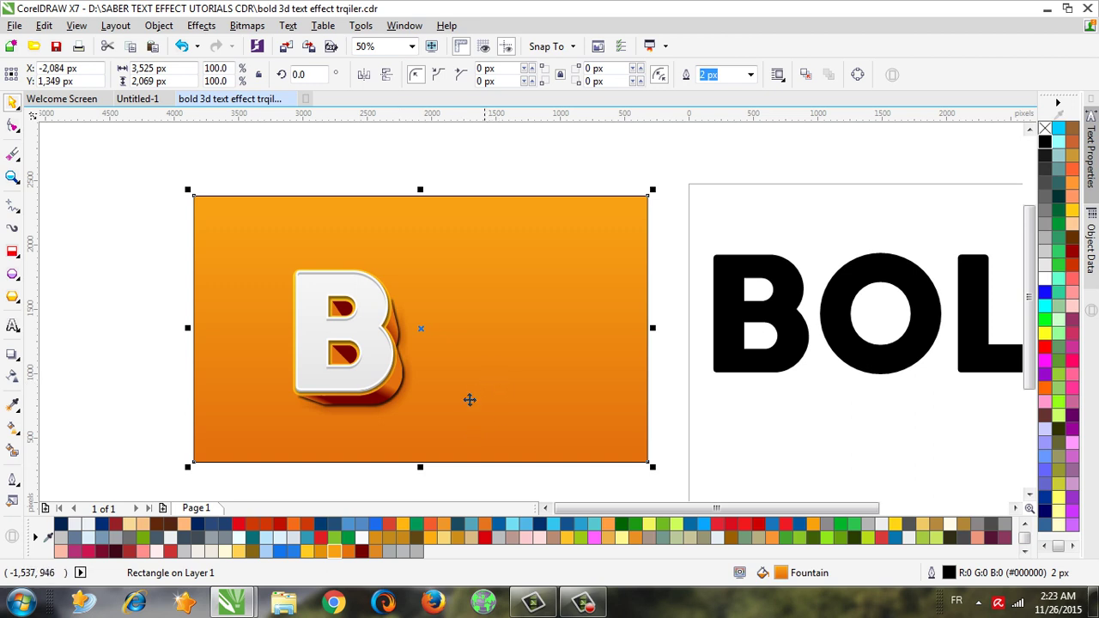
pyautogui.click(234, 30)
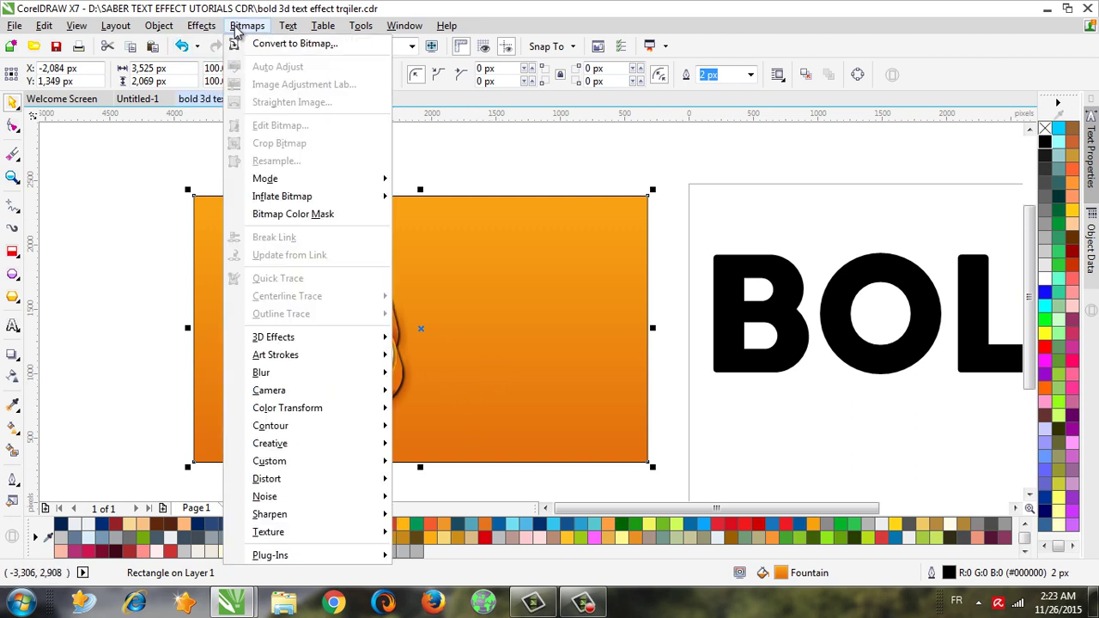
pyautogui.click(241, 42)
pyautogui.click(499, 385)
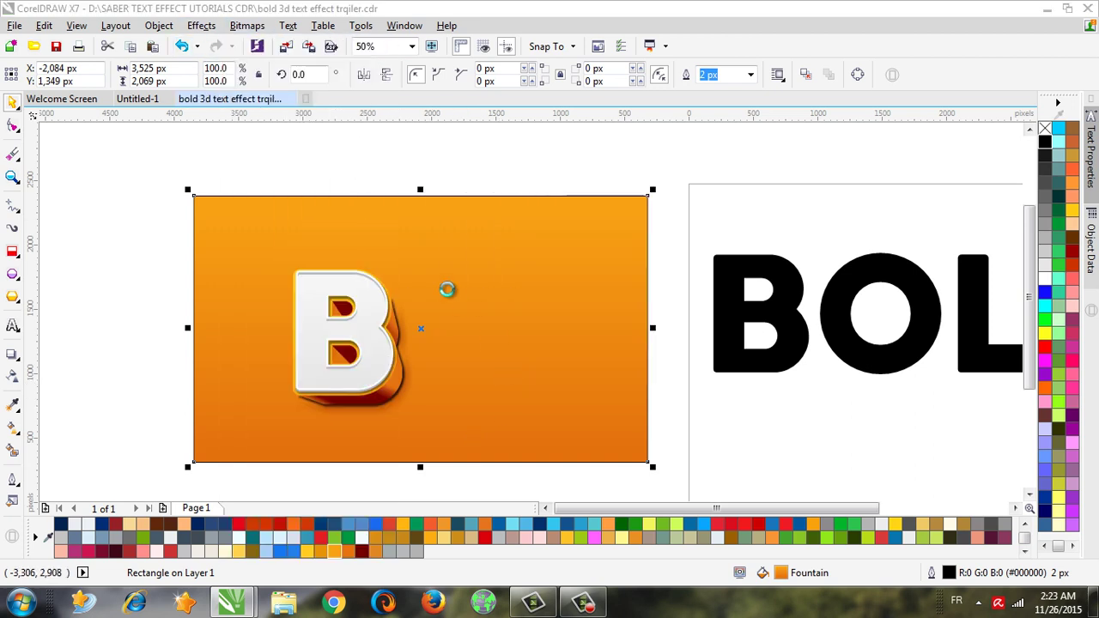
# Add dark red Gaussian noise to the background bitmap.
pyautogui.click(247, 25)
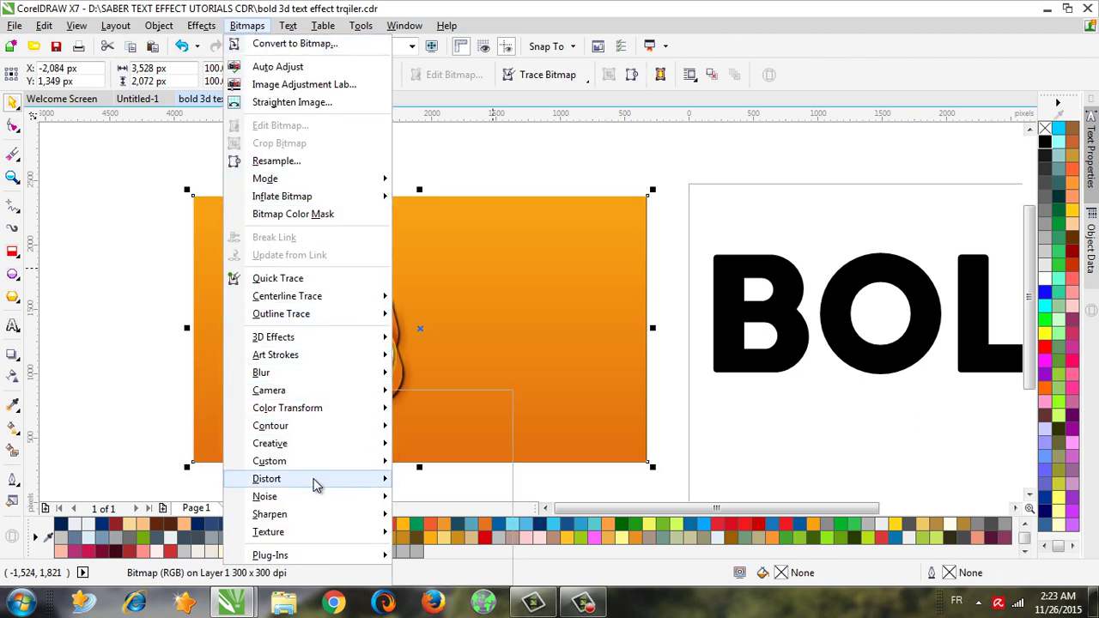
pyautogui.moveTo(265, 496)
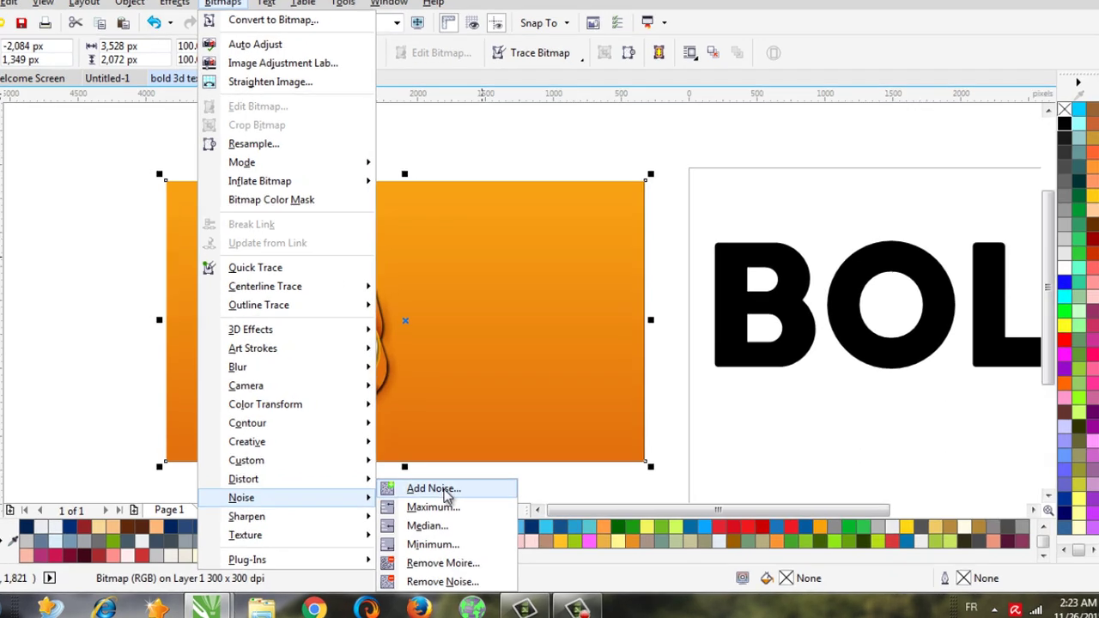
pyautogui.click(433, 488)
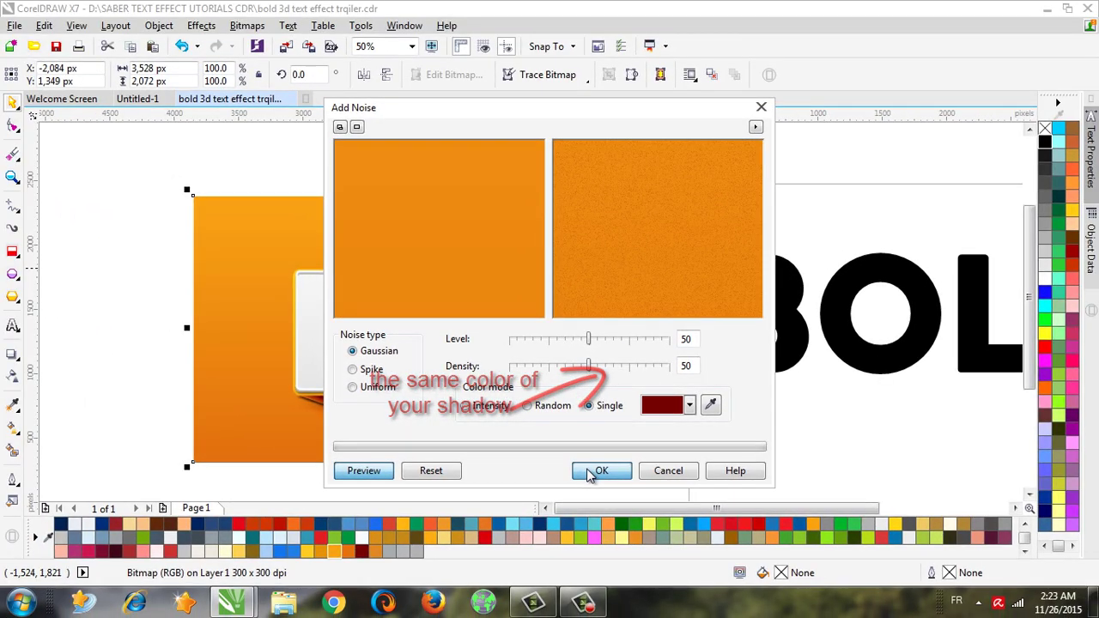
pyautogui.click(536, 469)
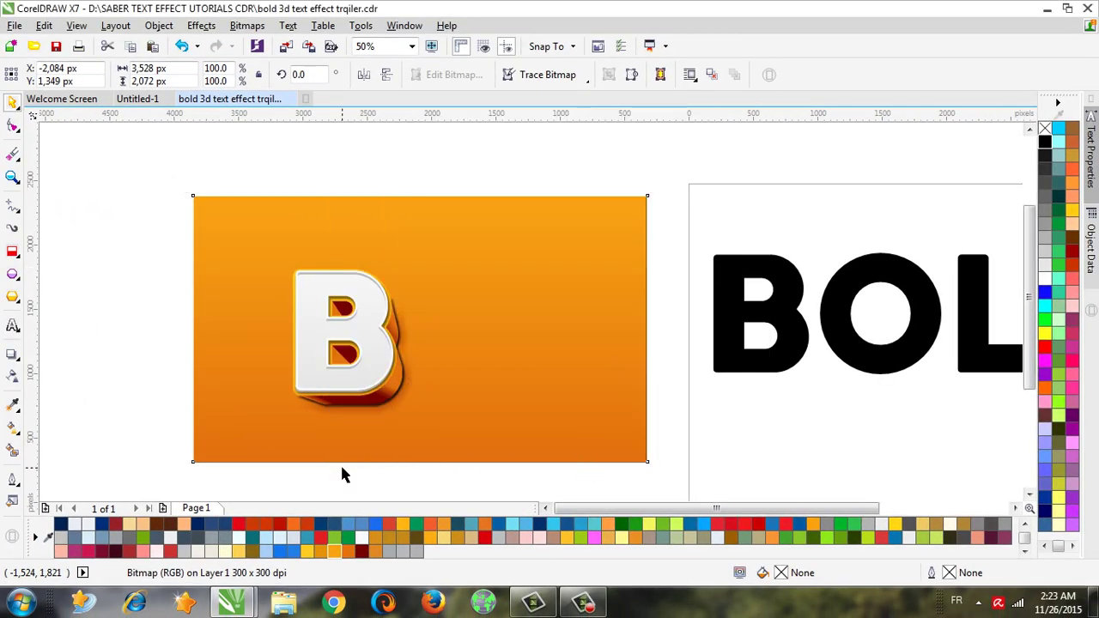
# Zoom in to inspect the background noise, then zoom back out.
pyautogui.scroll(1, 372, 429)
pyautogui.scroll(1, 427, 369)
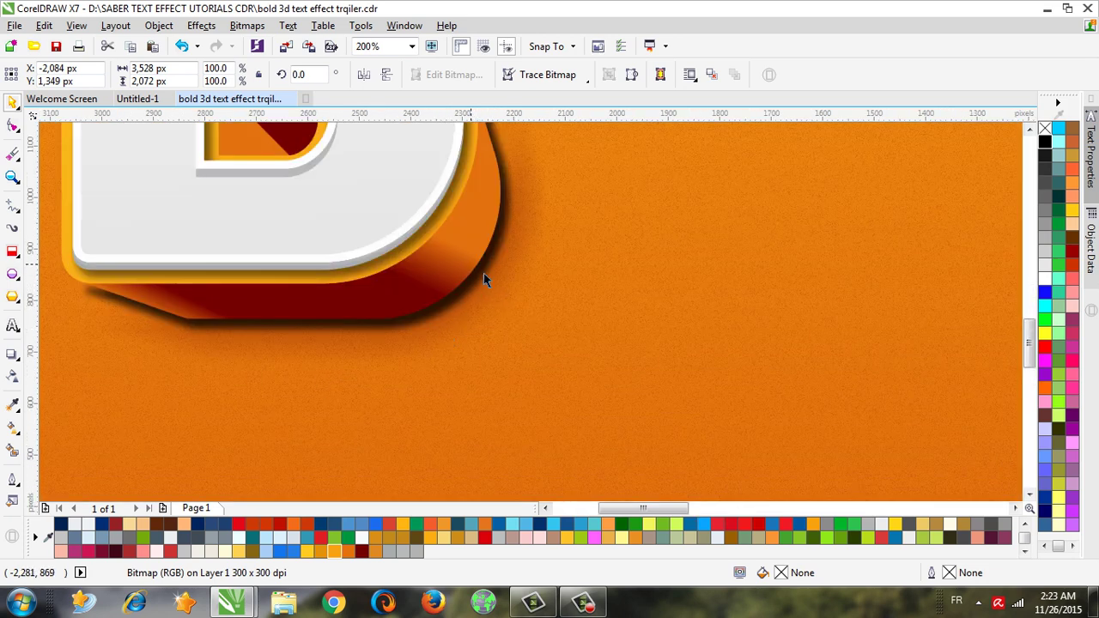
pyautogui.scroll(-1, 430, 353)
pyautogui.scroll(-1, 429, 258)
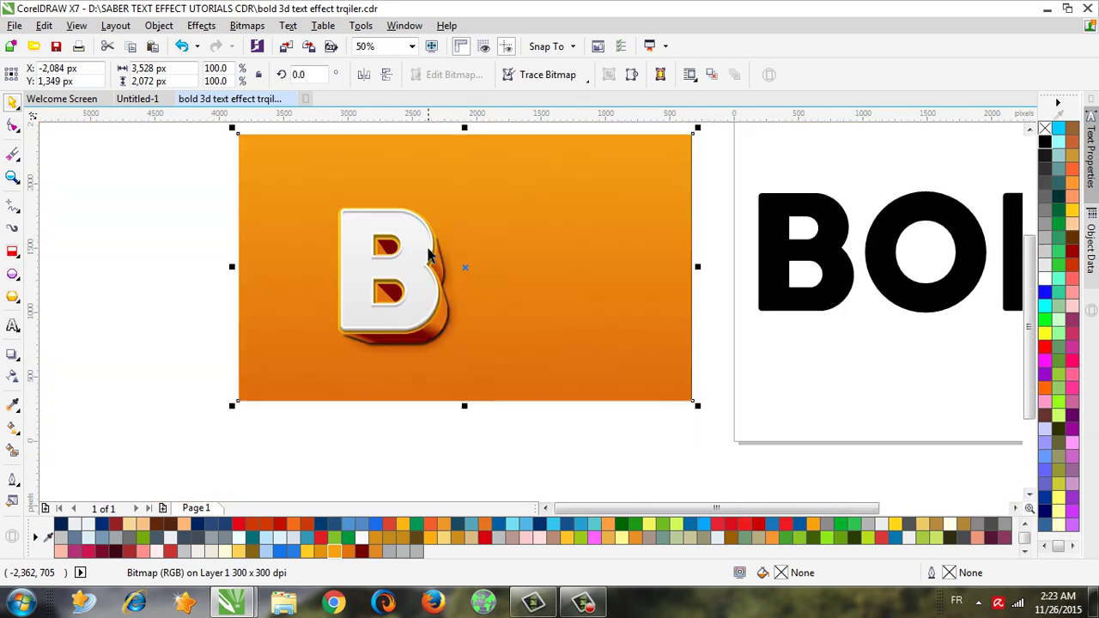
pyautogui.scroll(1, 429, 253)
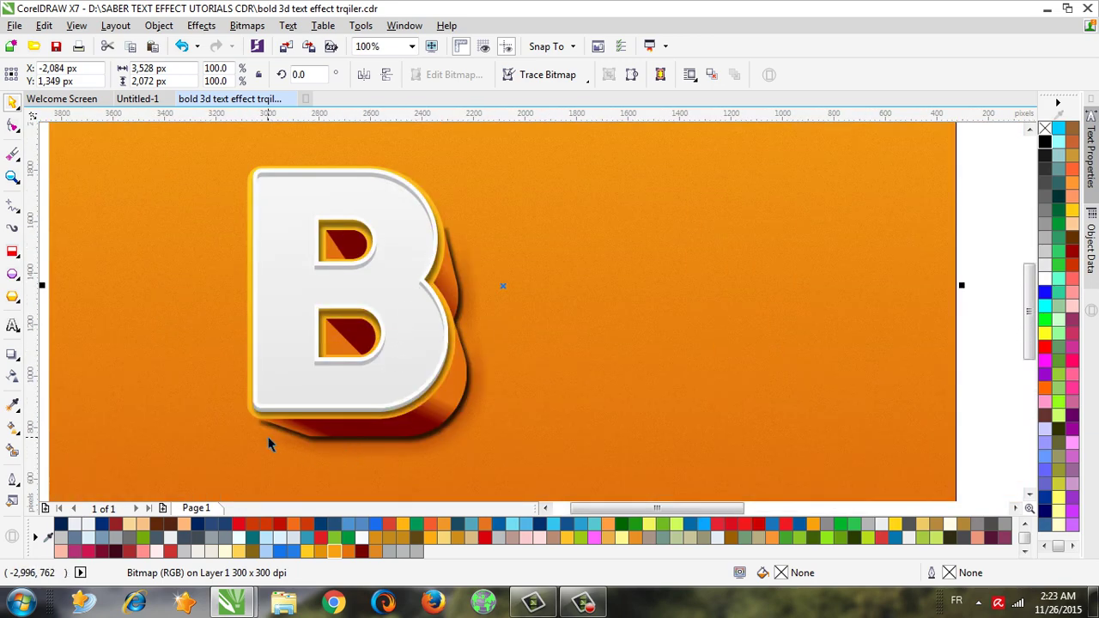